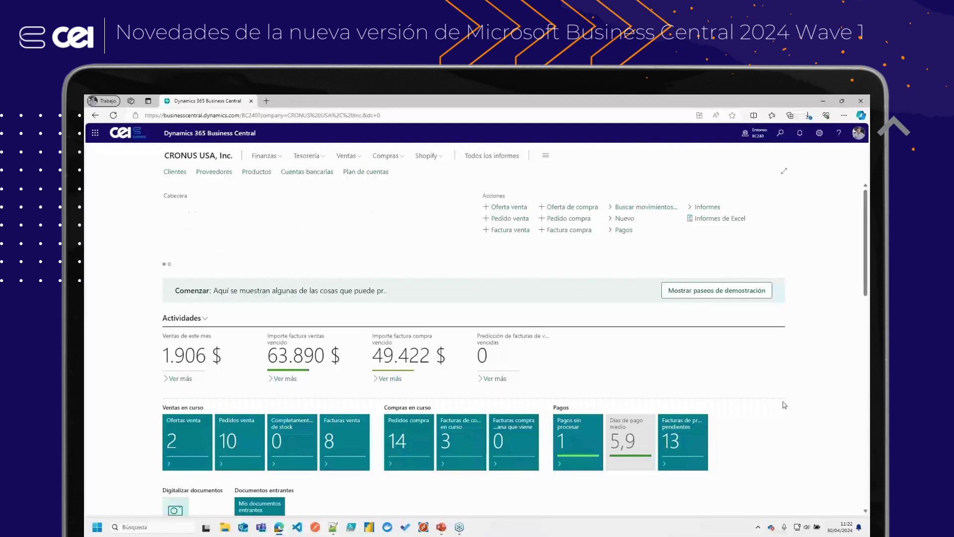
Find the projects list by searching for "proyectos" and start a new project card.
click(781, 134)
text(proyectos)
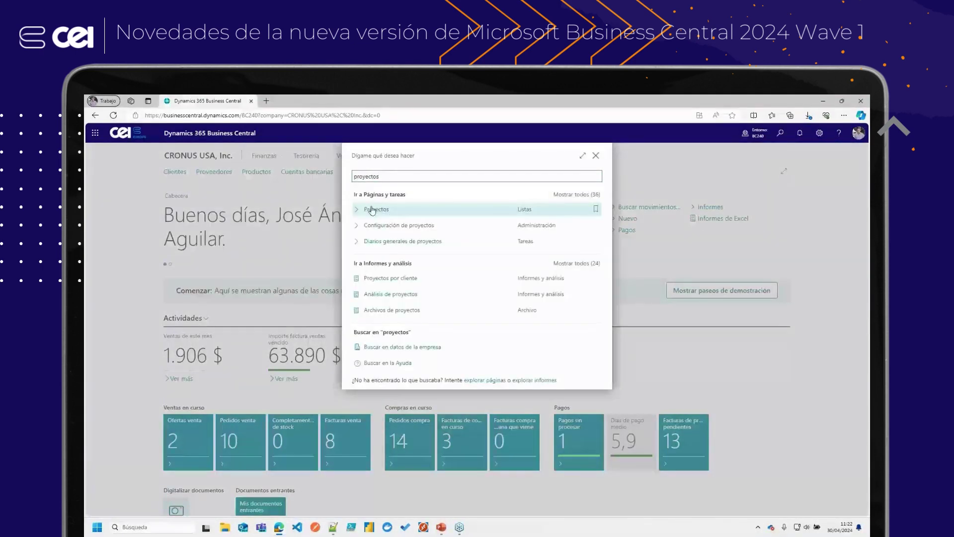
key(Return)
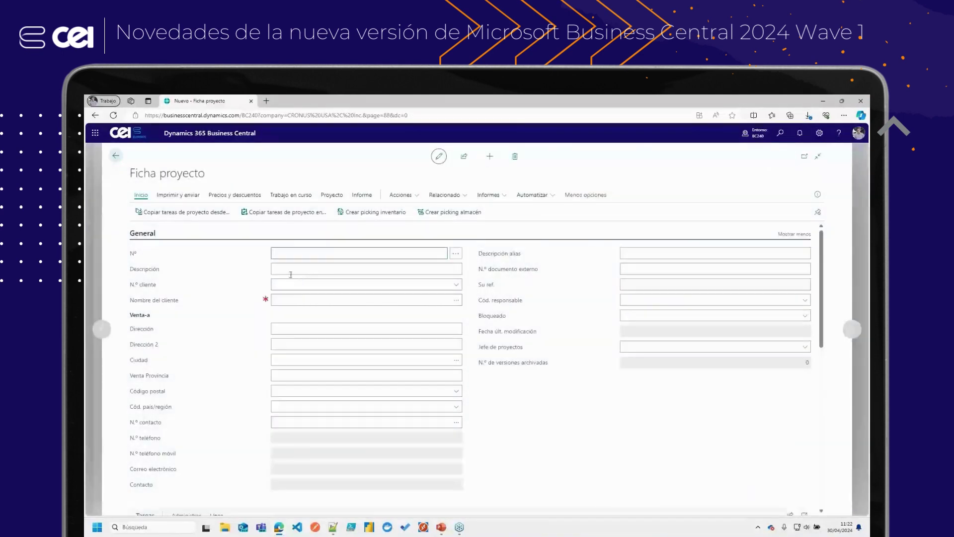
Enter the customer's name on the new project, select the matching customer record, and accept the customer and bill-to customer change.
click(296, 298)
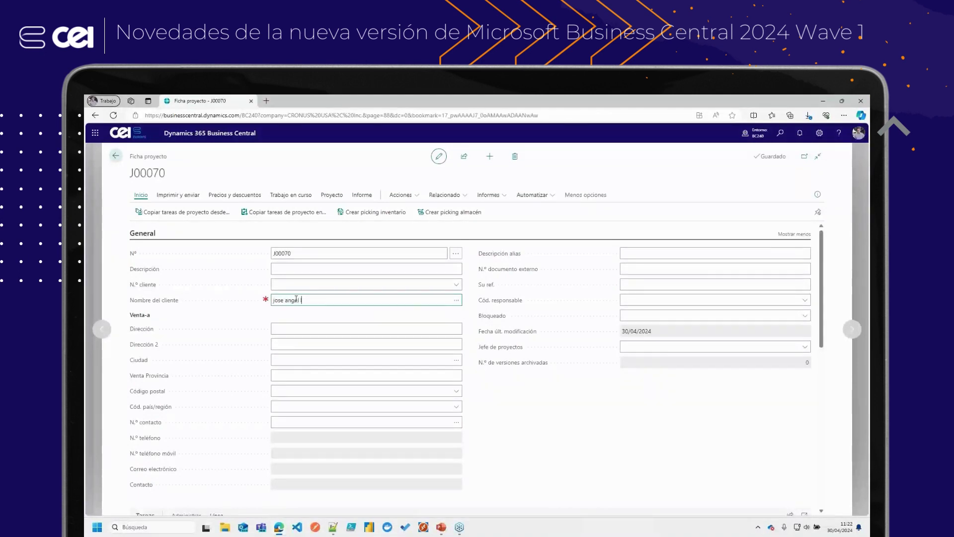
text(jose angel l)
click(336, 286)
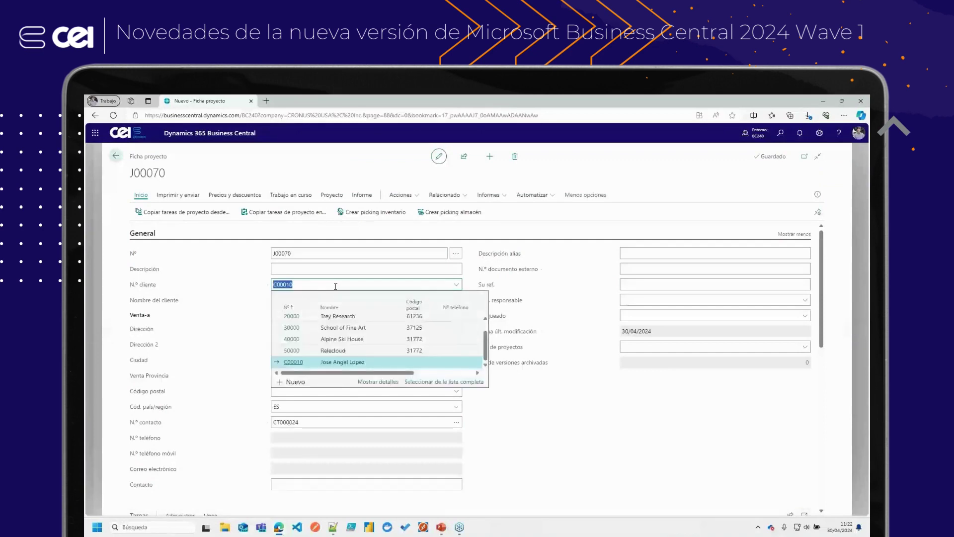
click(340, 361)
click(512, 349)
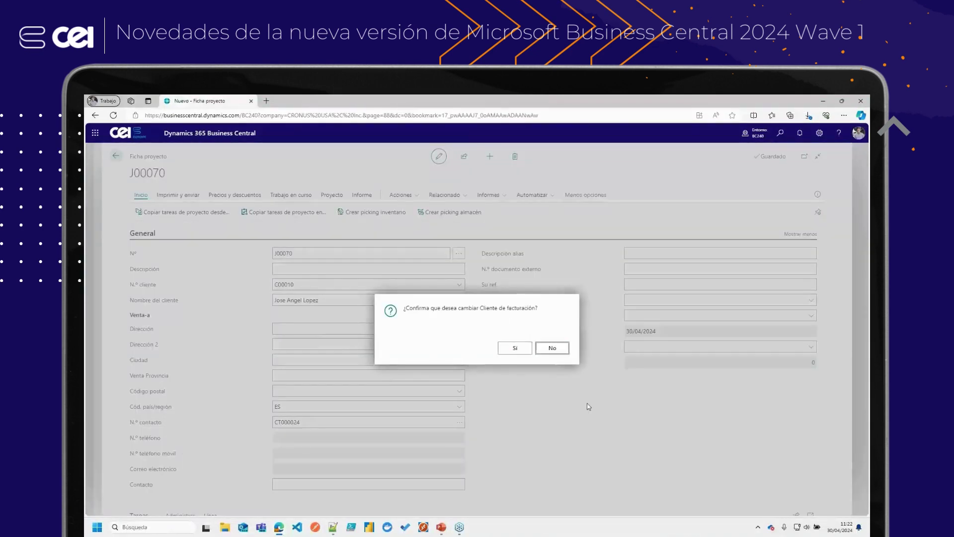
click(516, 351)
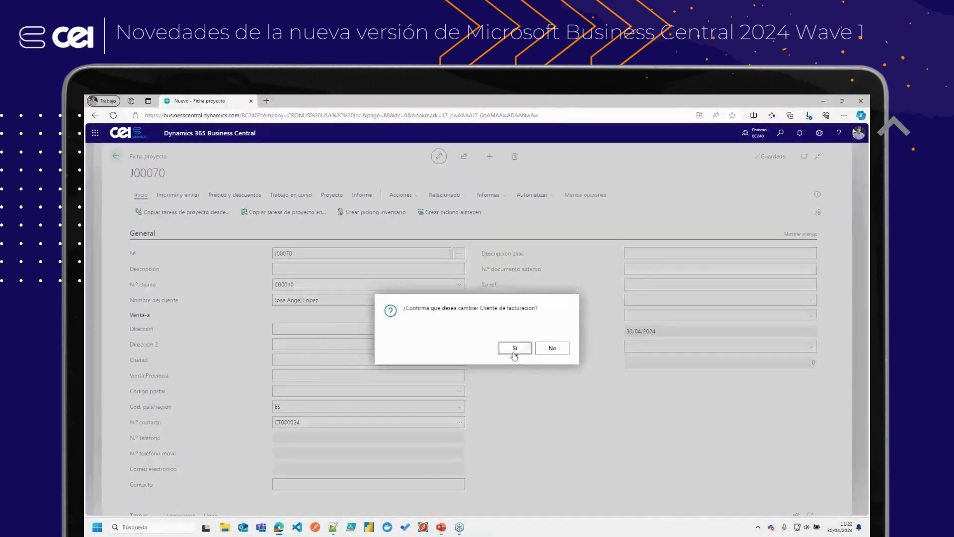
Add project task 1000 with the description "Primera tarea" to the project's task lines.
scroll(562, 397, down, 4)
scroll(556, 398, down, 1)
click(159, 307)
key(Tab)
text(Primera ta)
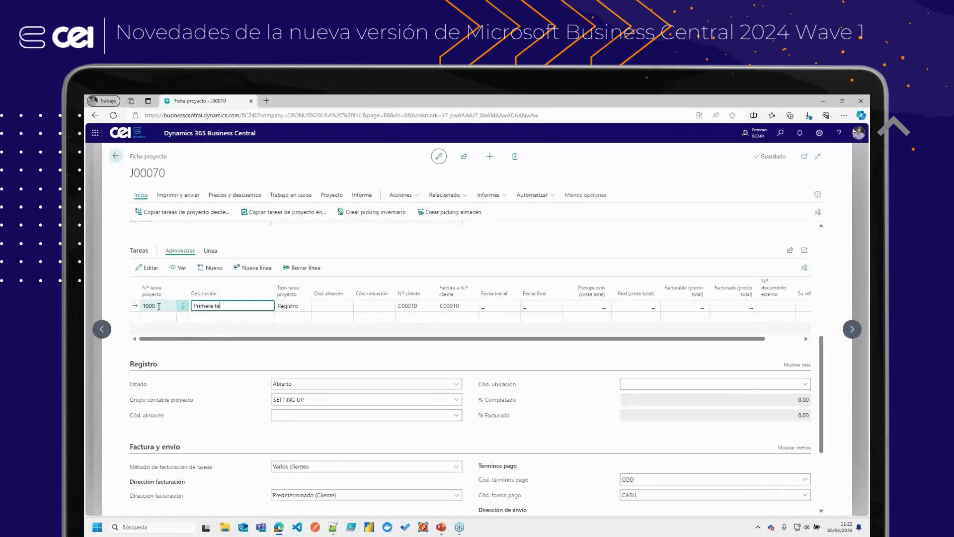
key(Tab)
key(Down)
Add project task 2000 with the description "Segunda tarea" below the first task.
click(158, 317)
text(2000)
key(Tab)
text(Se)
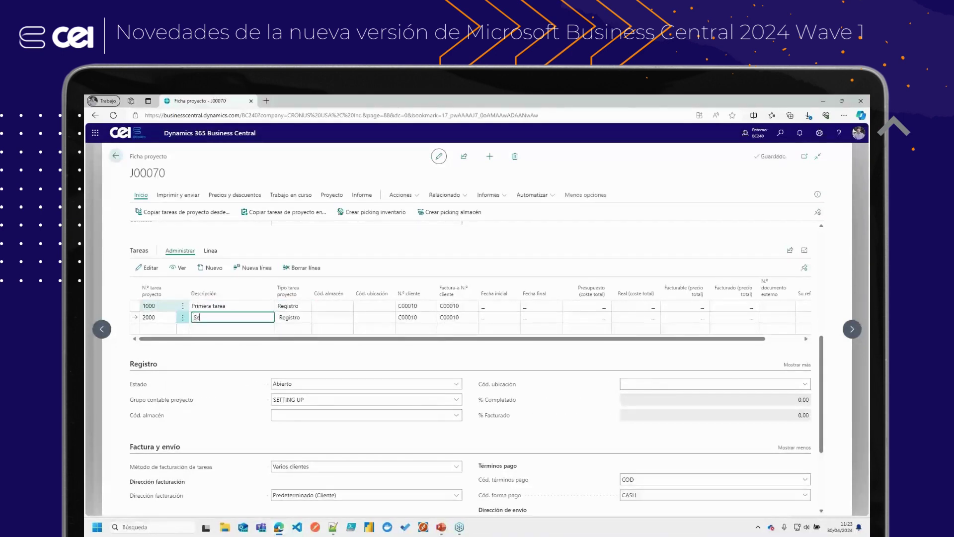
text(gunda tarea)
Open the project planning lines for task 1000 and set the new line's type to "Presupuesto y facturable".
key(Up)
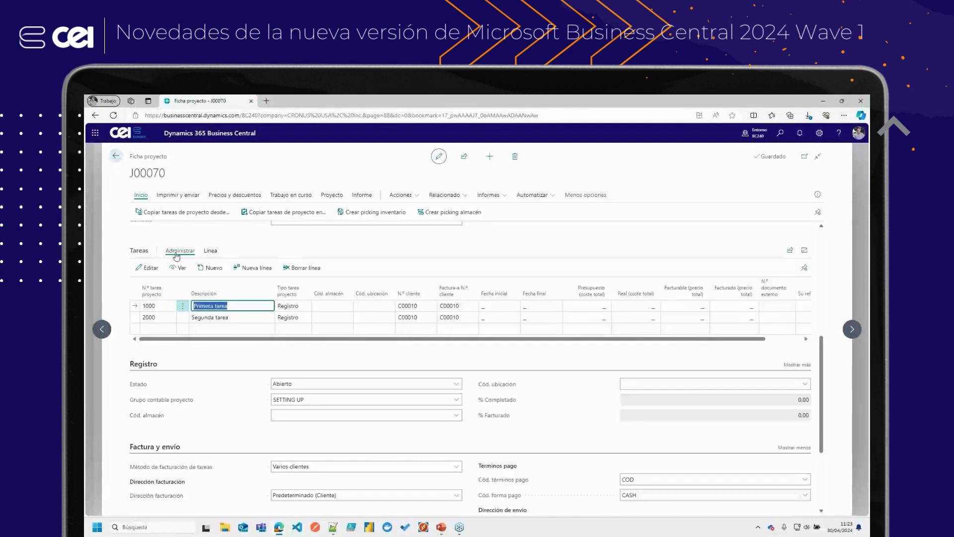
click(210, 250)
click(154, 268)
click(164, 284)
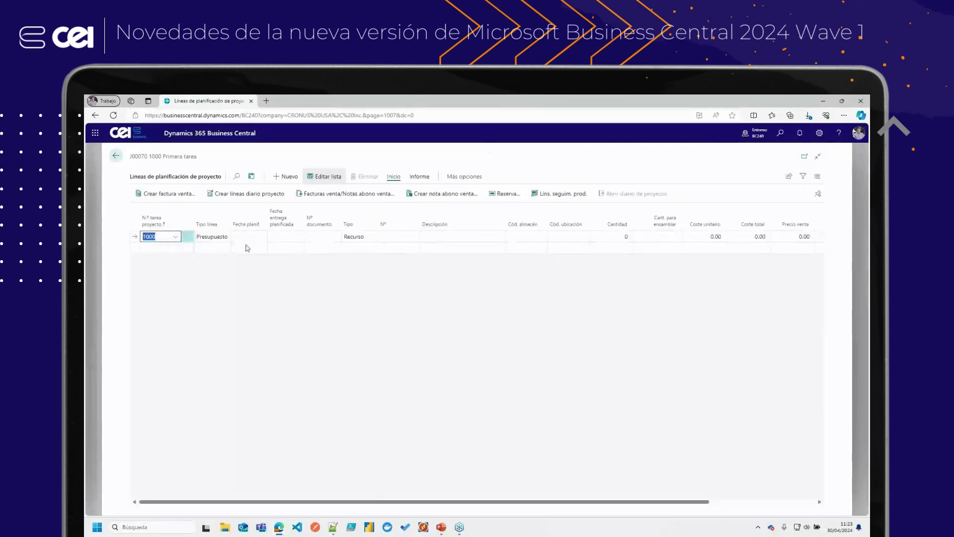
click(222, 237)
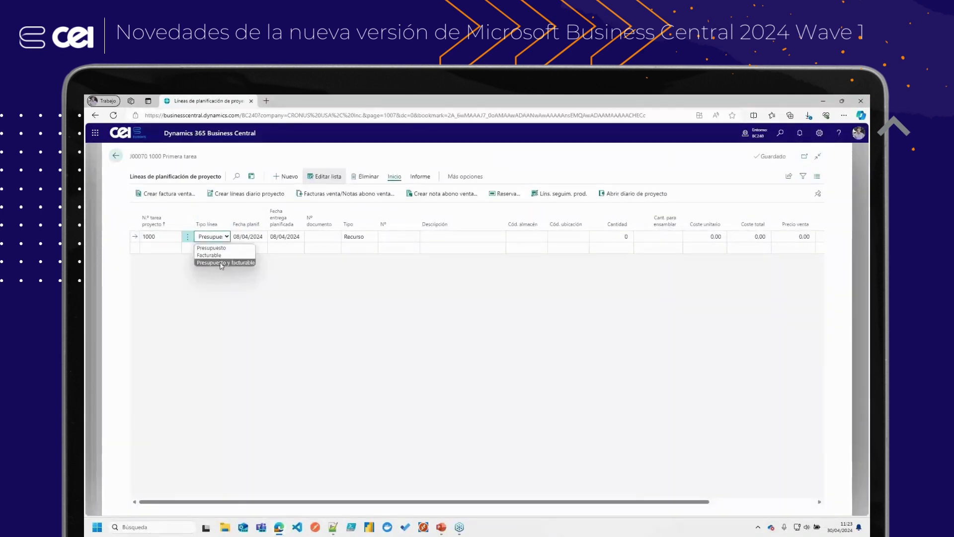
click(221, 263)
Assign a person resource with a quantity of 150 to the task 1000 planning line and return to the project card.
click(398, 237)
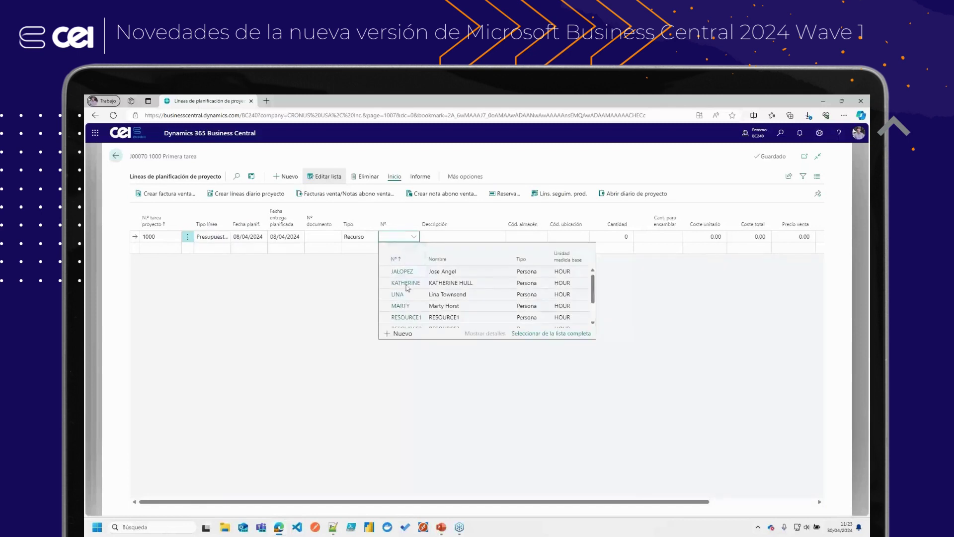
click(400, 306)
click(618, 237)
text(150)
key(Tab)
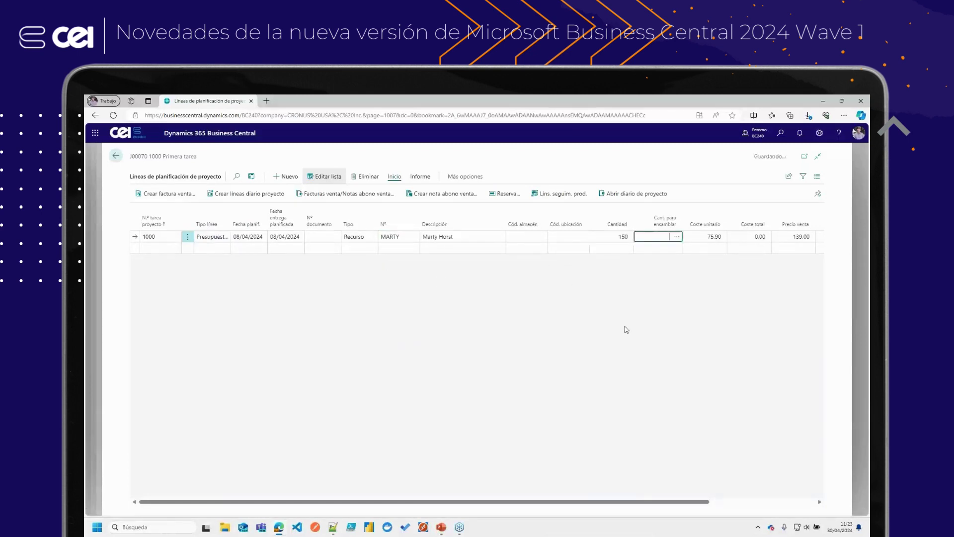
click(116, 155)
Add a planning line to task 2000 with another person resource and a quantity of 240, and return to the project card.
click(240, 321)
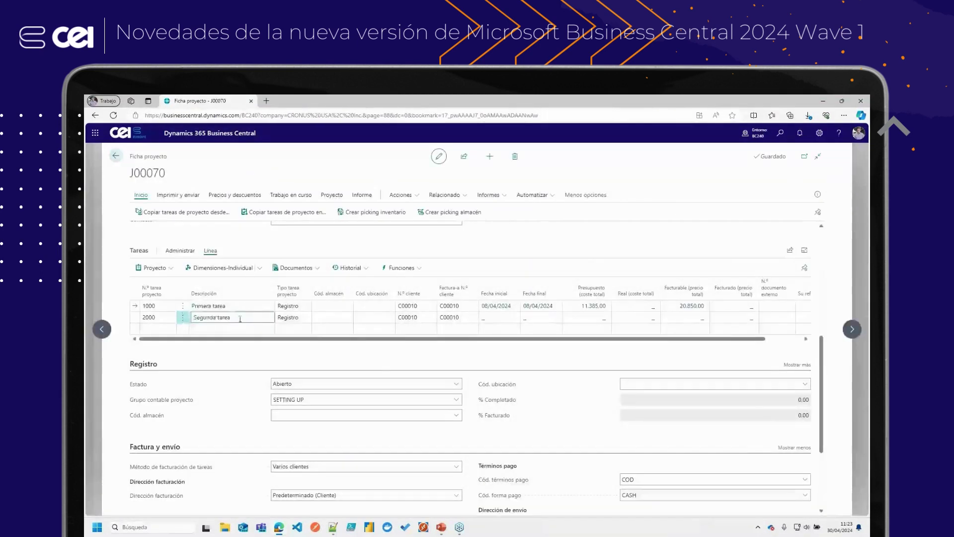
click(172, 269)
click(169, 284)
click(400, 237)
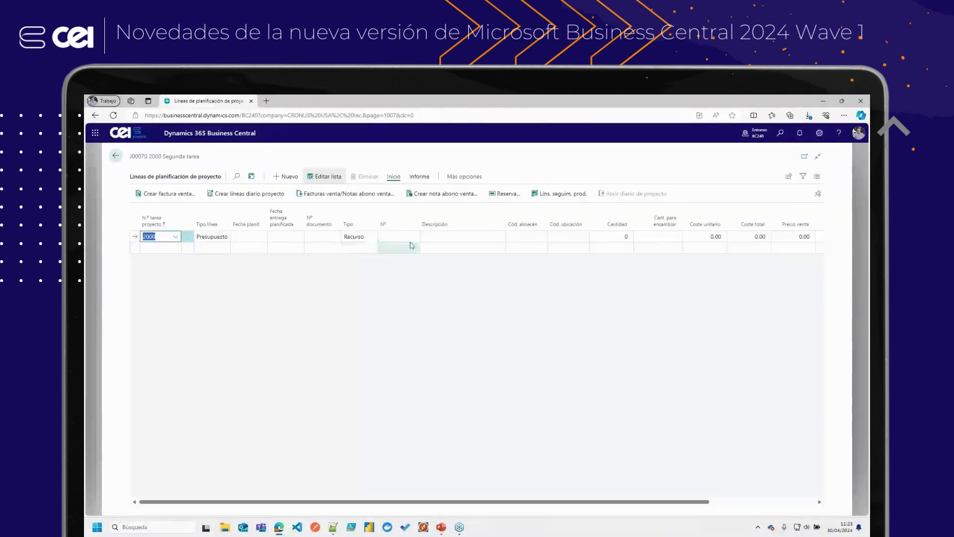
click(418, 288)
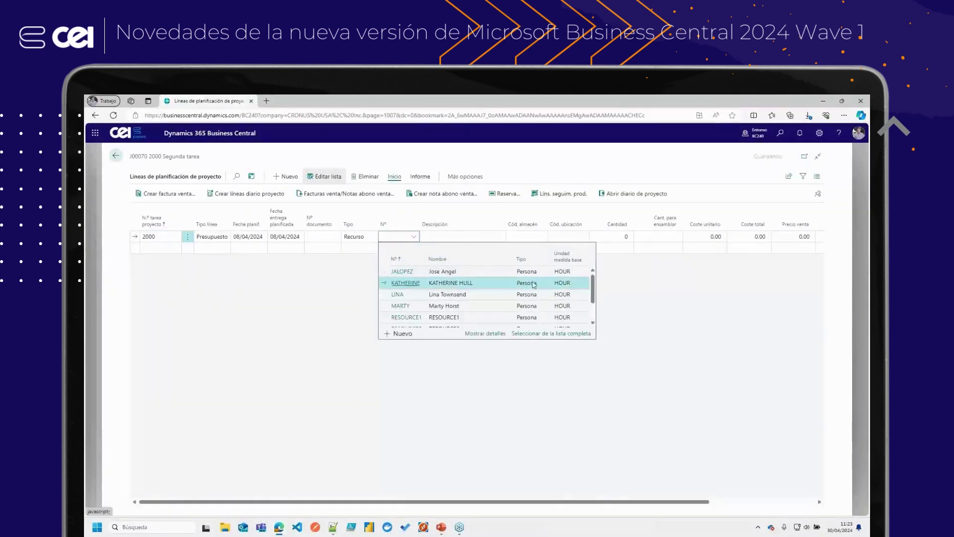
click(601, 235)
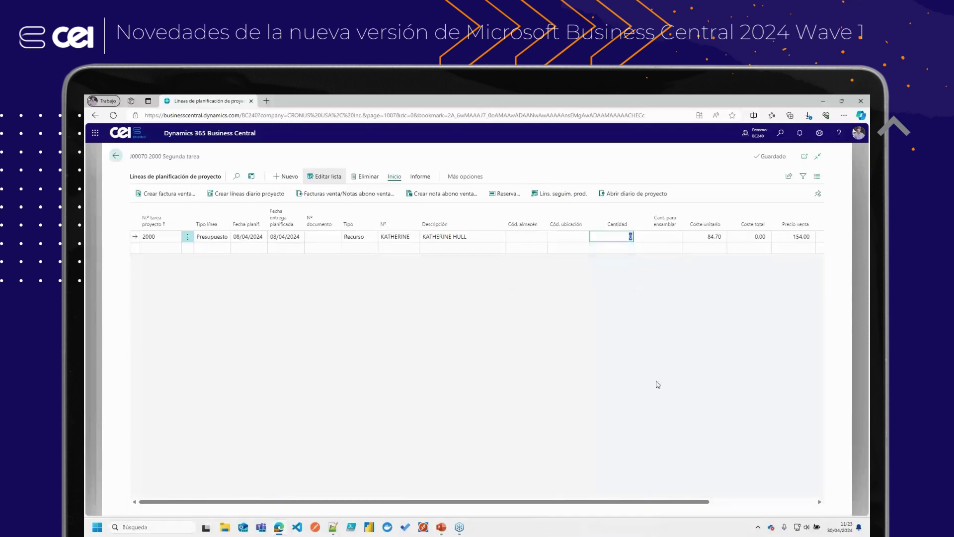
text(240)
key(Tab)
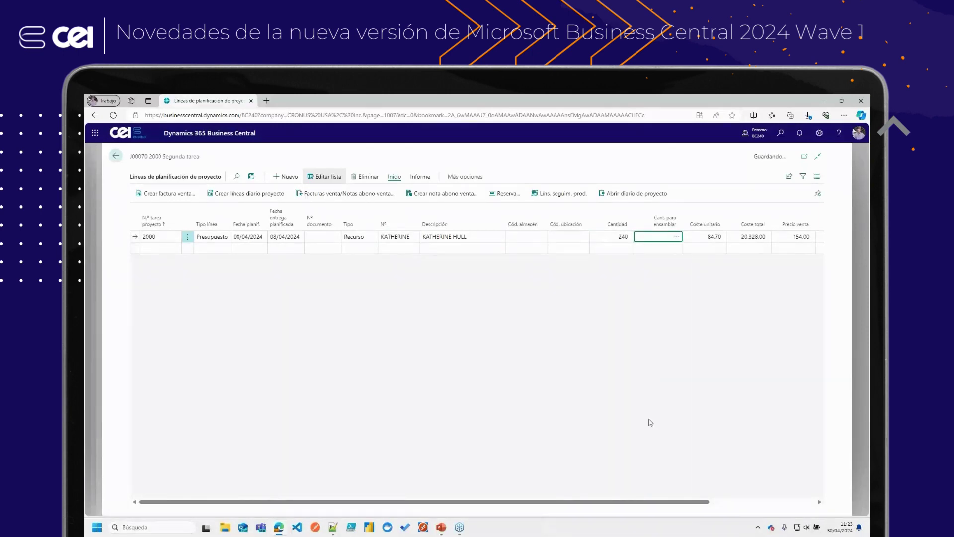
click(116, 154)
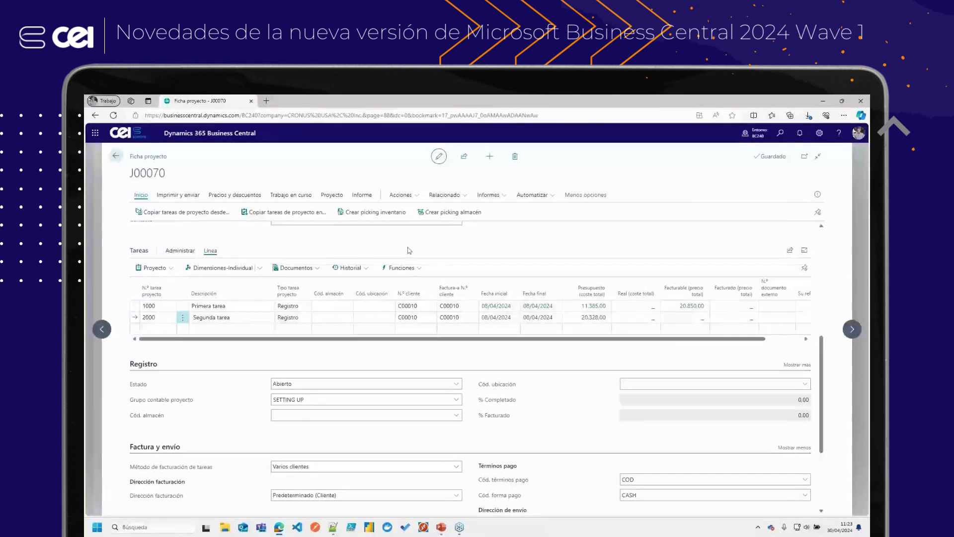
Archive the project using the "Archivar proyecto" function and close the confirmation dialog.
scroll(552, 439, up, 5)
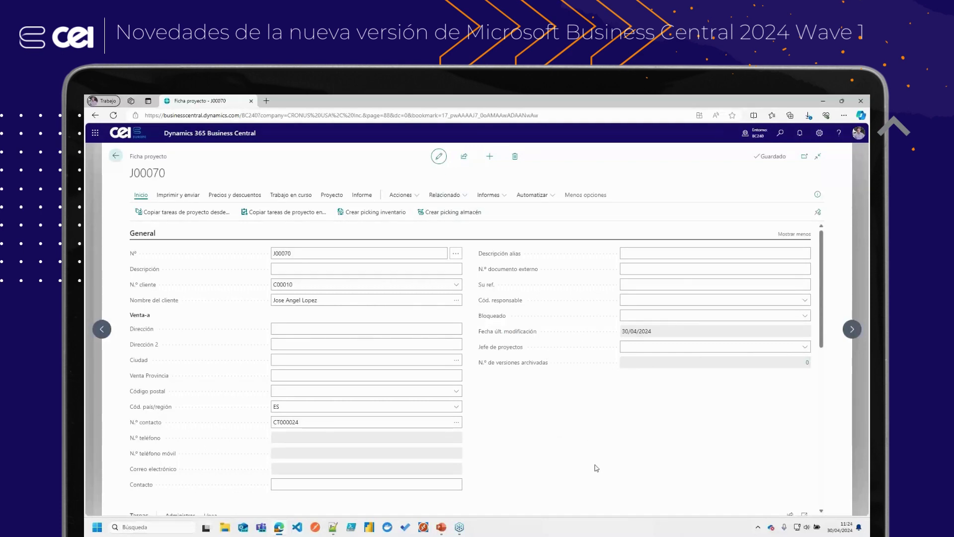
click(410, 197)
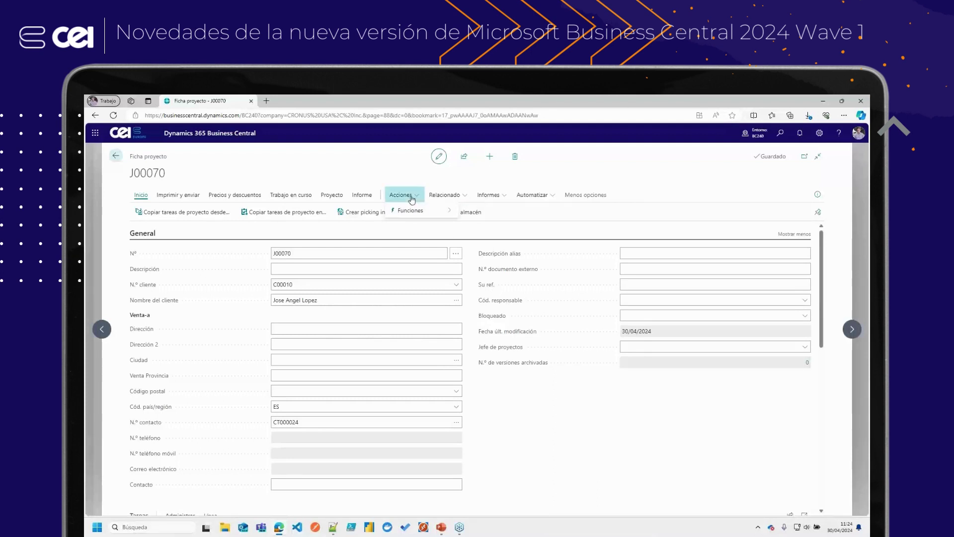
mouse_move(411, 214)
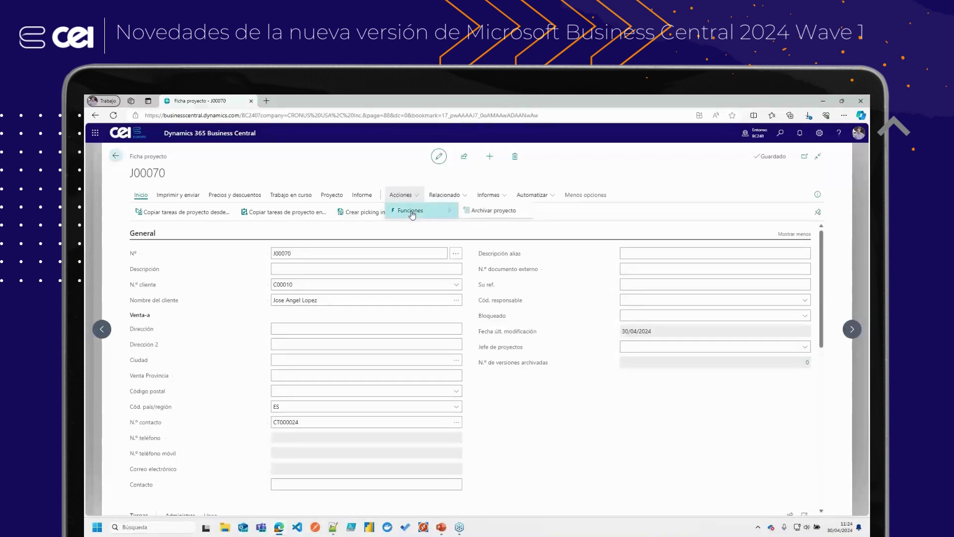
click(494, 211)
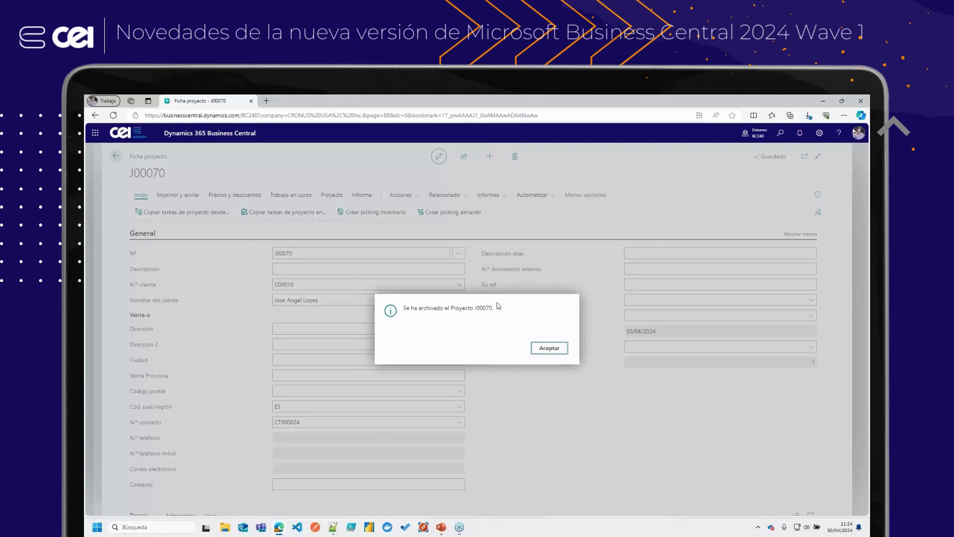
click(548, 349)
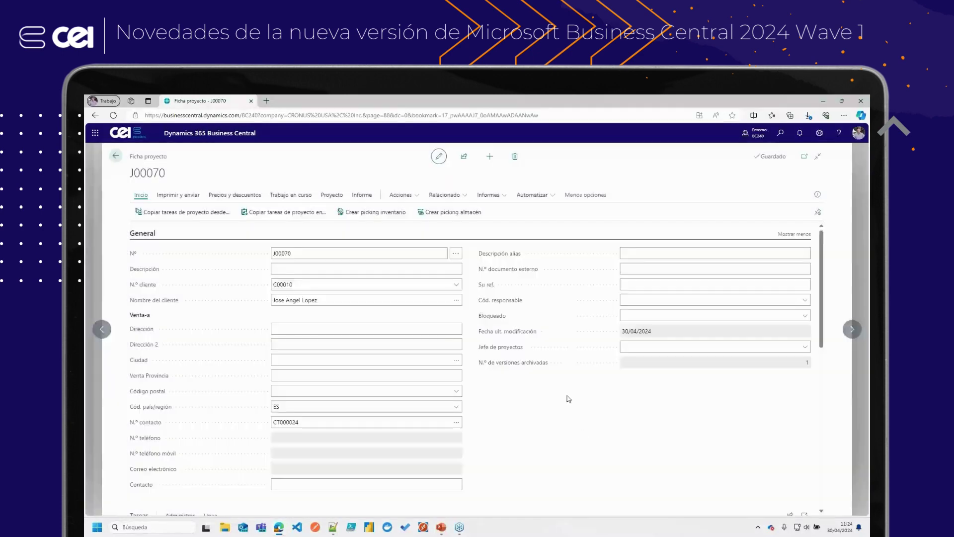
Open the archived version of project J00070 from the project archives and review its tasks and Registro section.
click(782, 134)
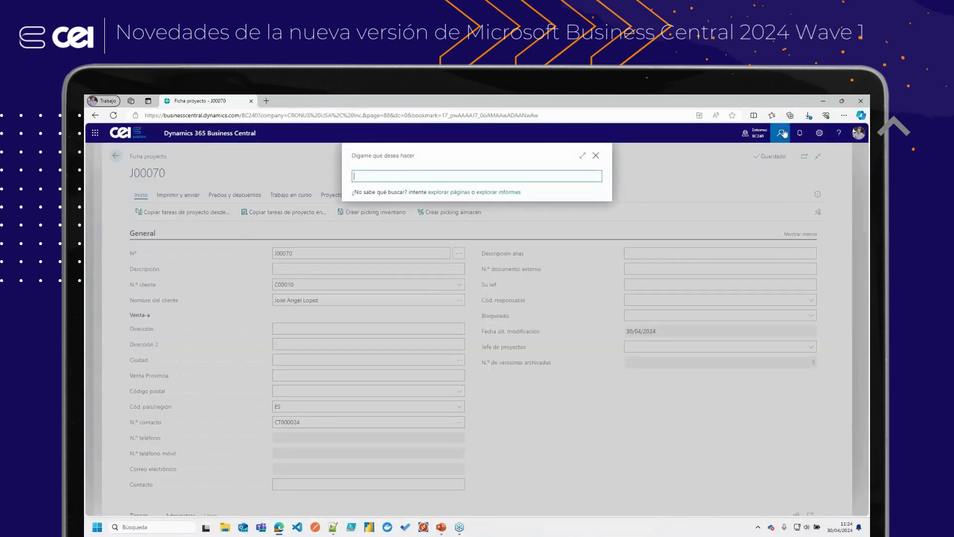
text(archiv pro)
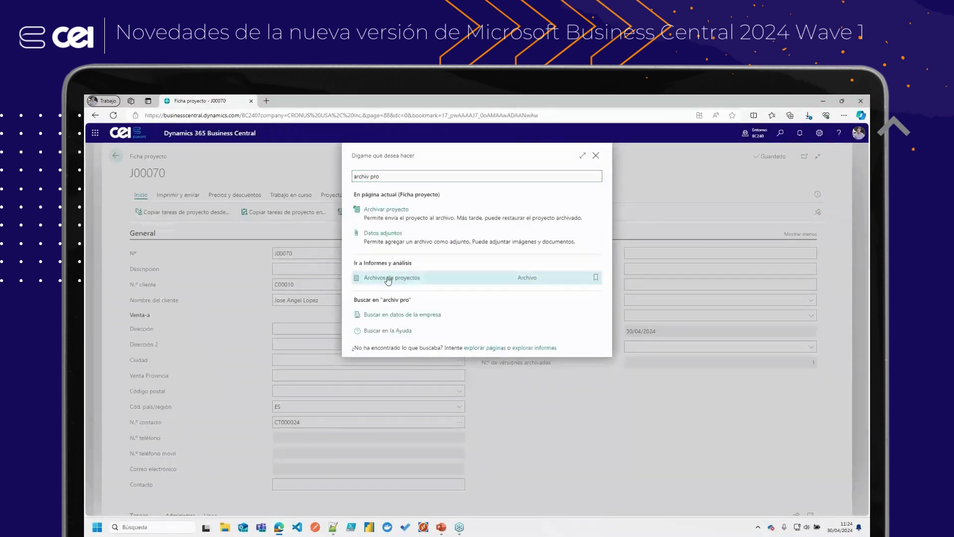
click(385, 278)
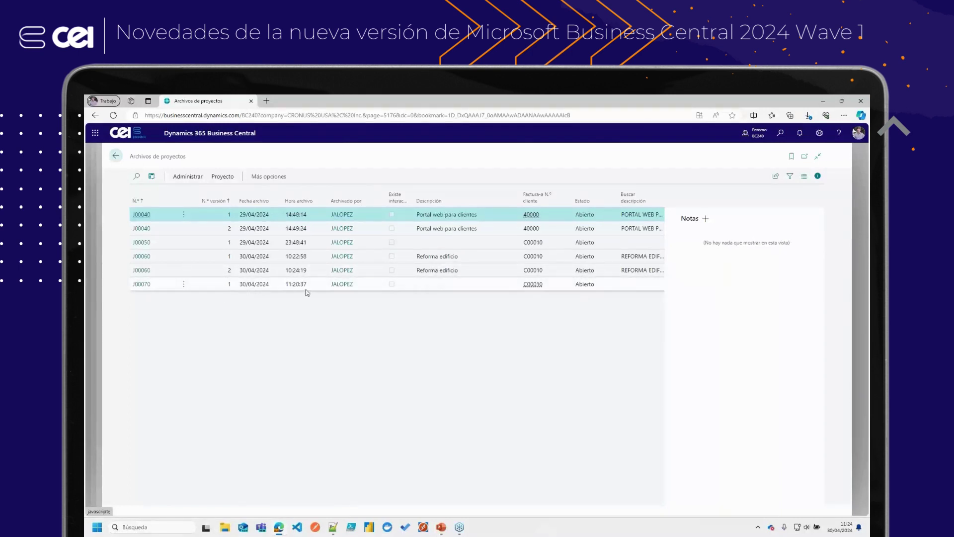
click(142, 284)
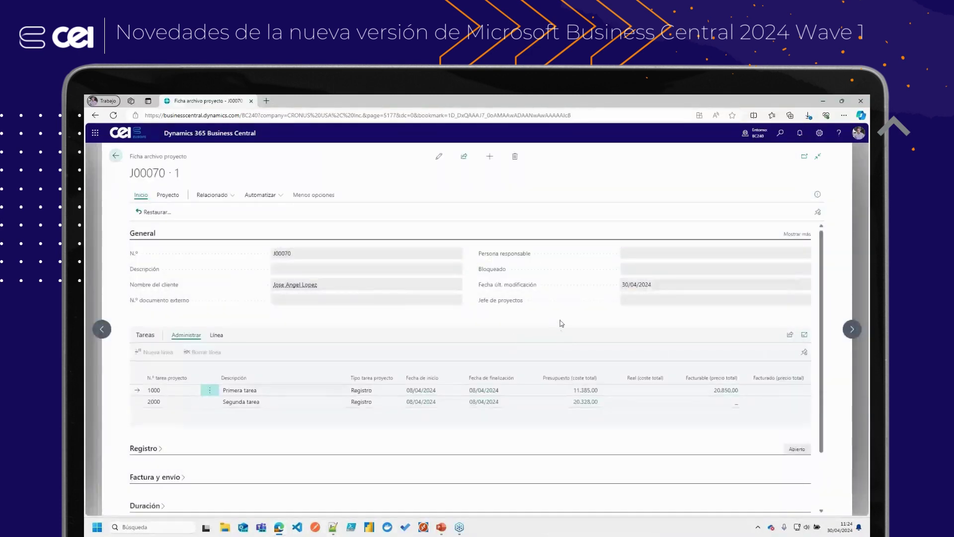
scroll(561, 324, down, 2)
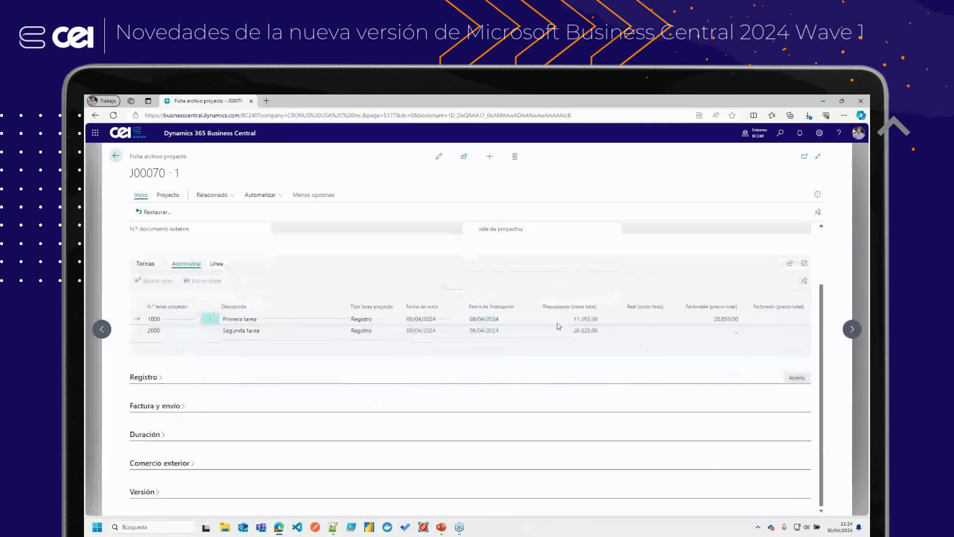
click(150, 381)
click(150, 382)
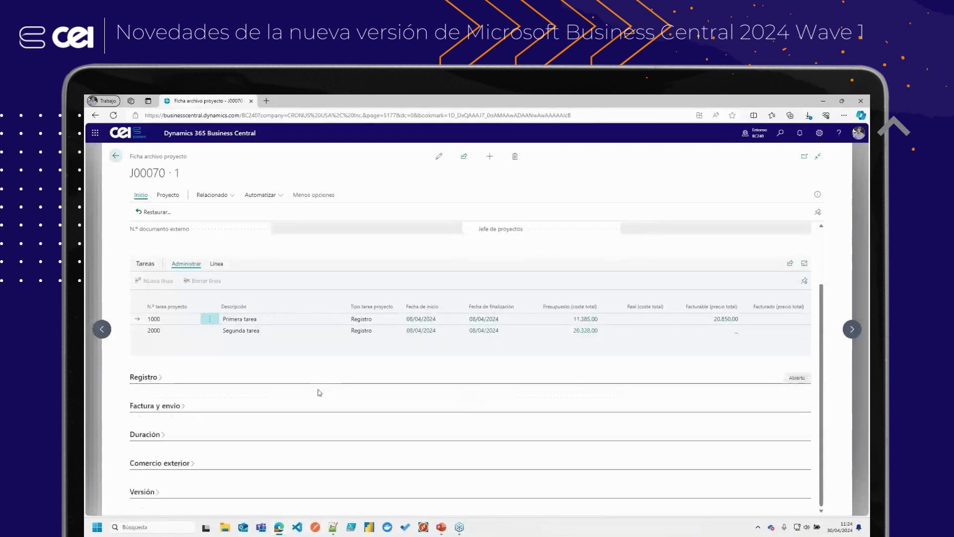
scroll(320, 393, up, 2)
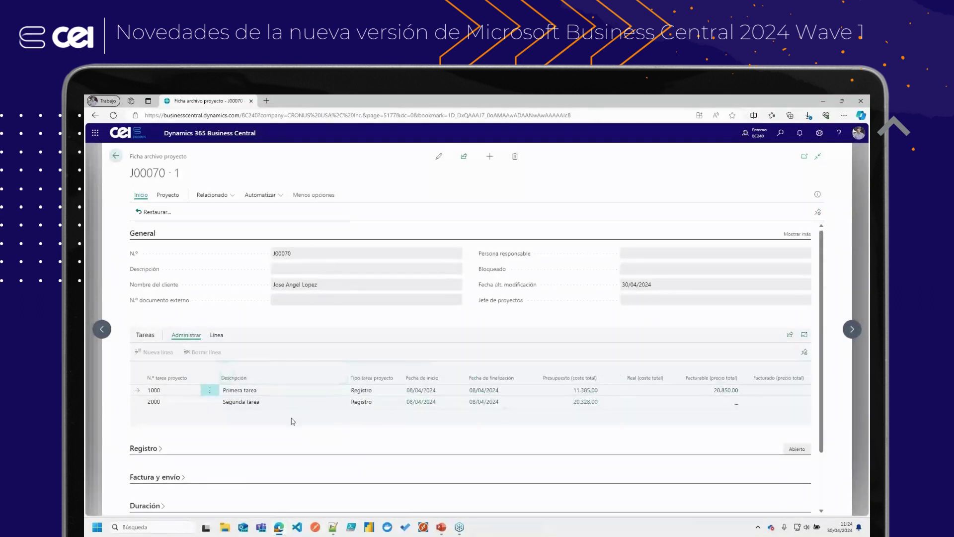
View the archived planning lines of task 1000 and go back to the active project card.
click(217, 336)
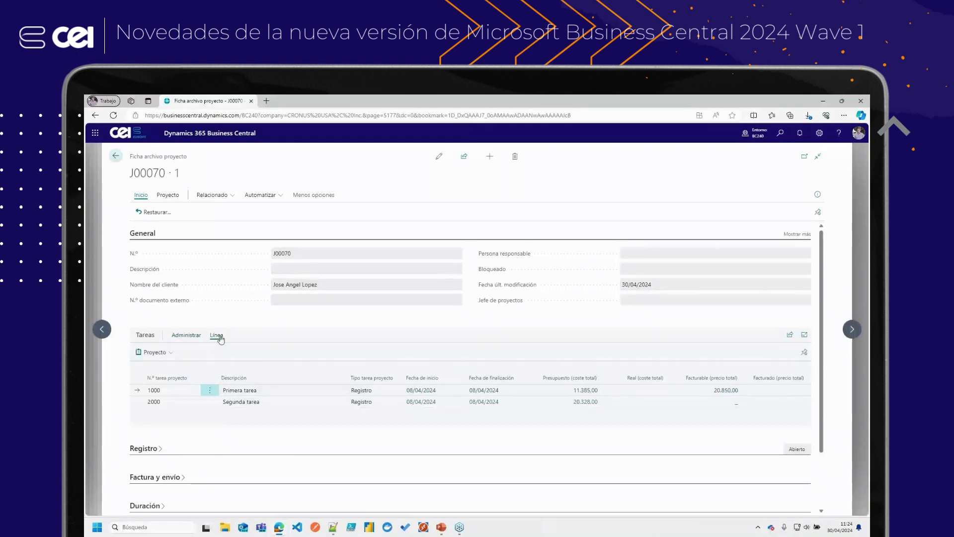
click(154, 352)
click(171, 367)
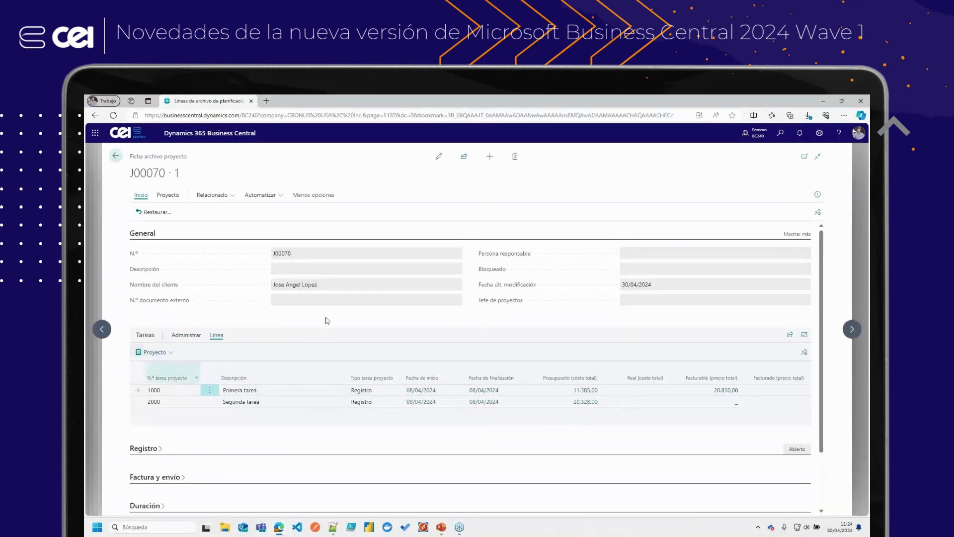
click(115, 157)
click(115, 157)
click(116, 156)
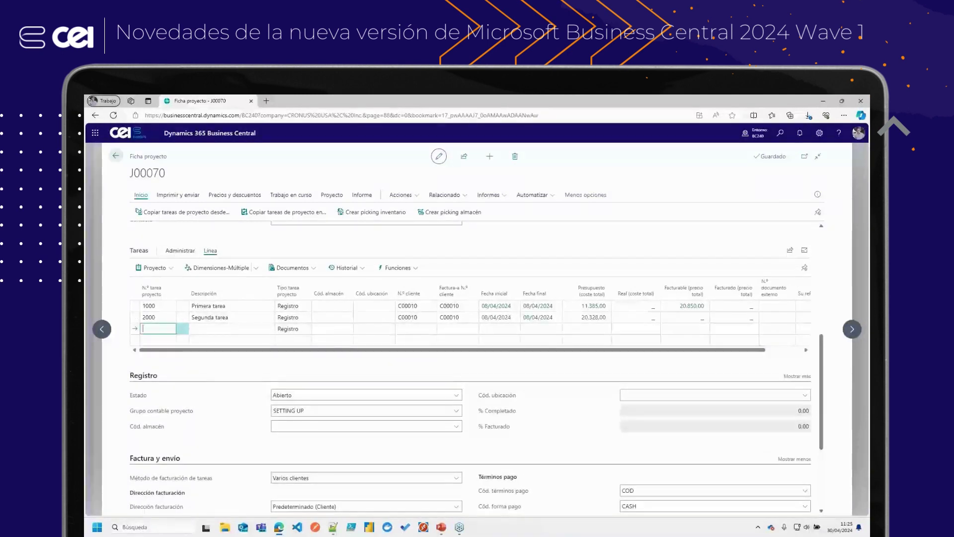
Add project task 3000 with the description "Tercera linea" below the second task.
key(Tab)
text(Tercera linea)
key(Tab)
key(Tab)
key(Tab)
click(260, 321)
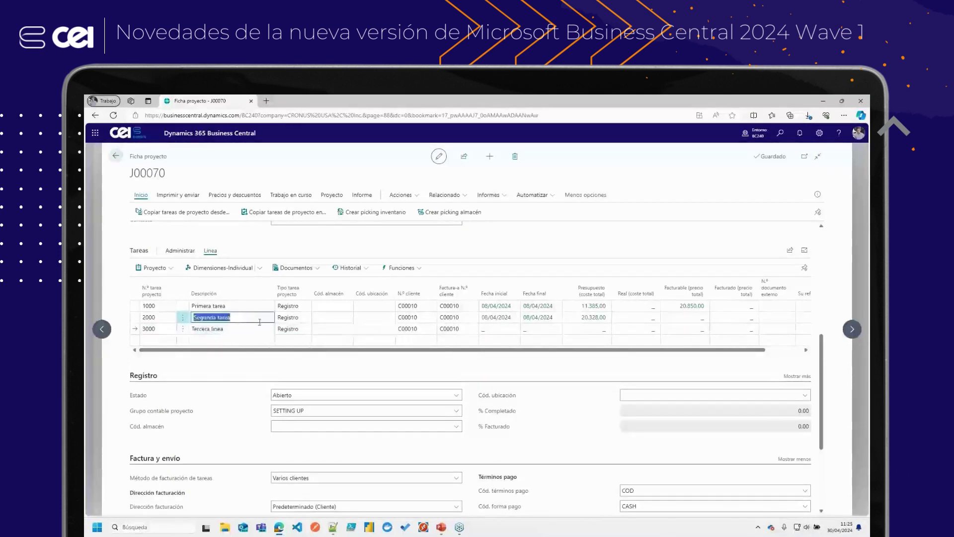
Archive the modified project J00070 again with the "Archivar proyecto" function and close the resulting message.
click(400, 195)
mouse_move(446, 214)
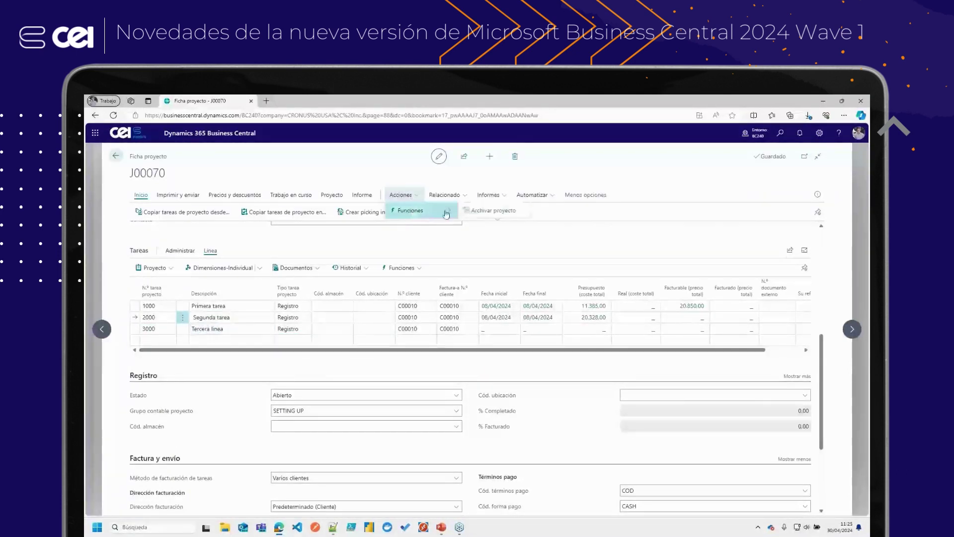
click(494, 211)
click(516, 349)
click(550, 349)
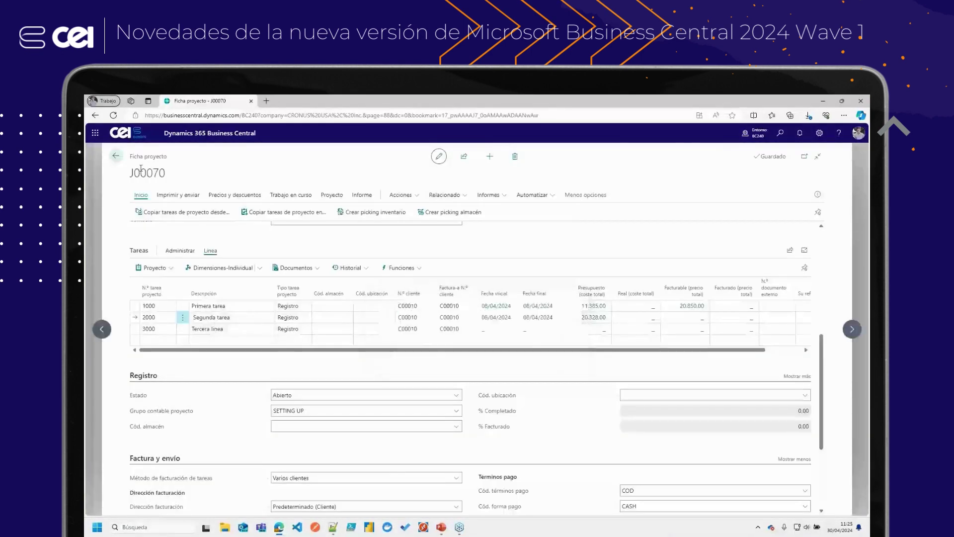
Find version 1 of project J00070 in the project archives and restore it.
click(781, 133)
text(archivo proy)
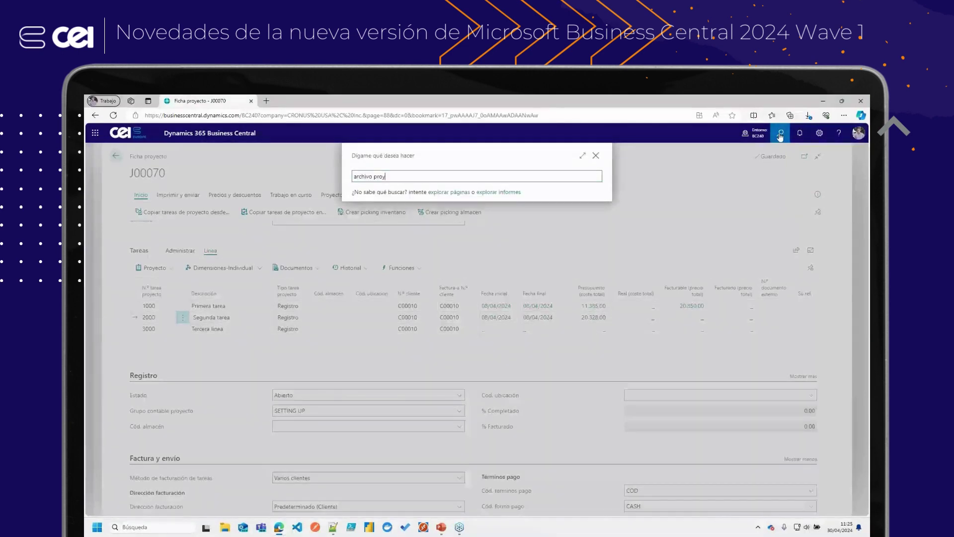
click(370, 278)
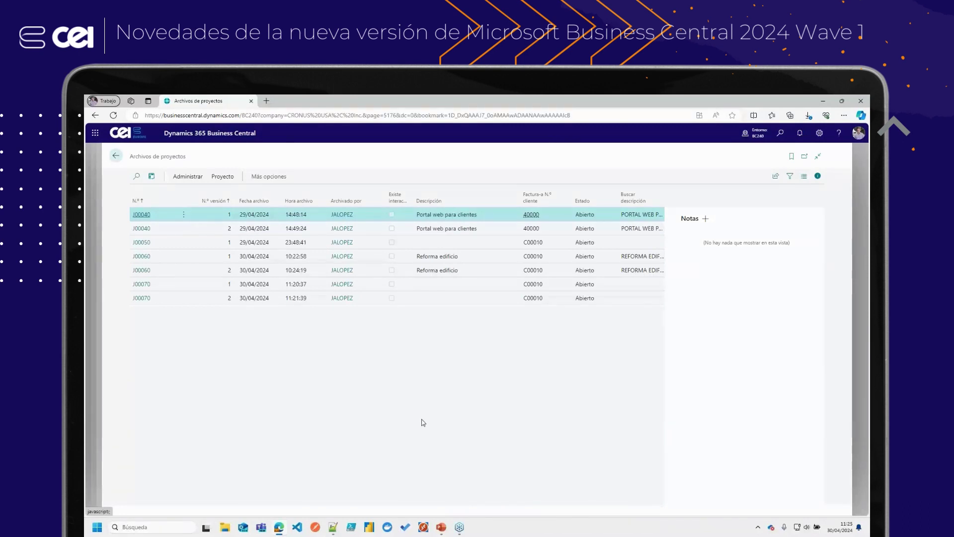
click(142, 285)
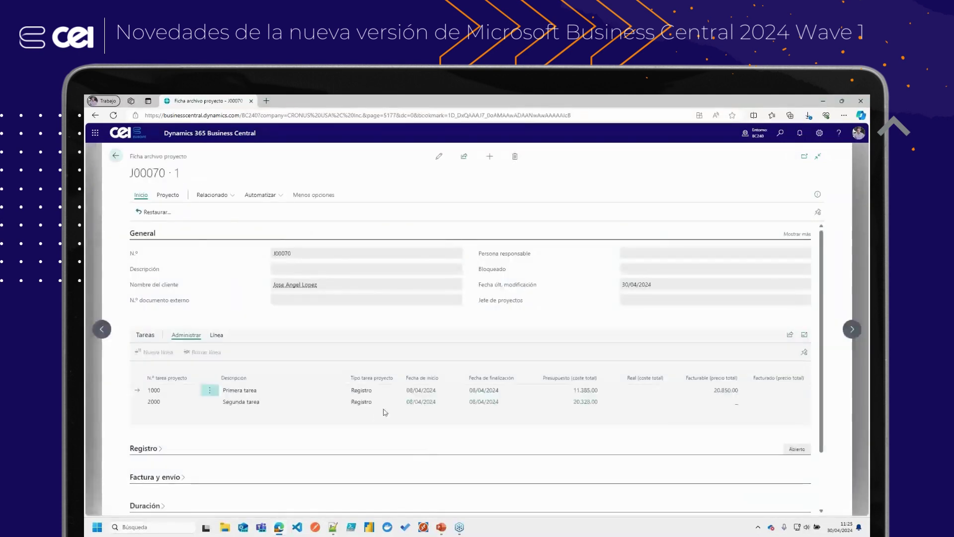
click(158, 213)
click(508, 351)
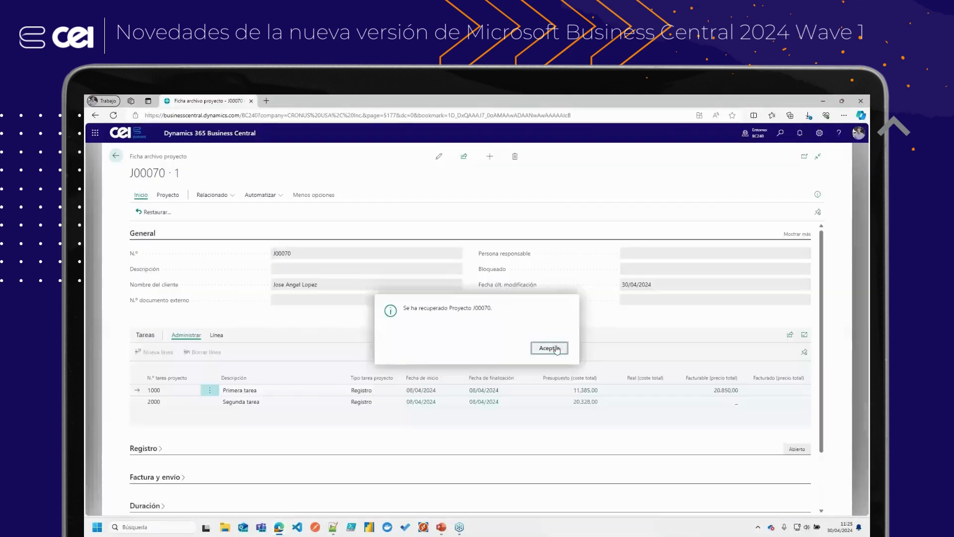
click(557, 349)
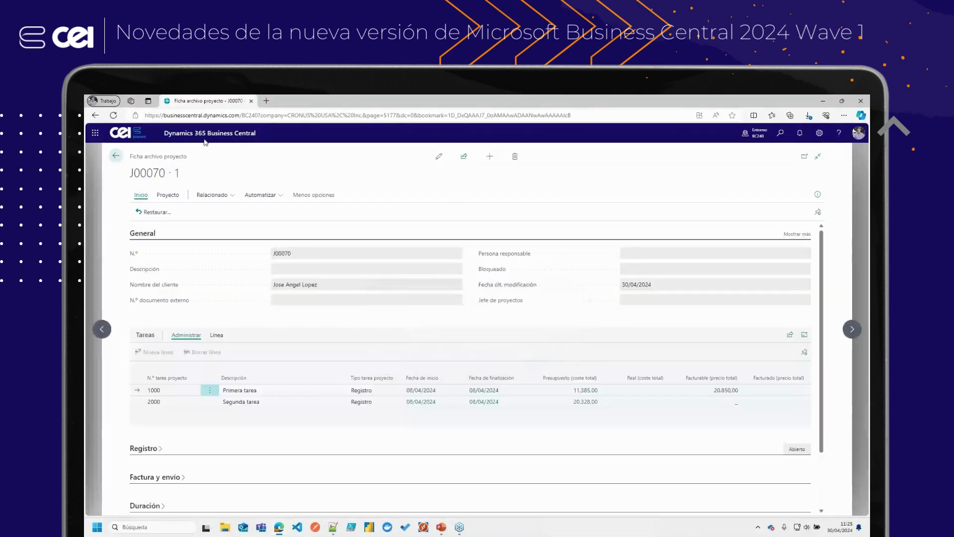
Go back to the project list, open project J00070 and review its tasks and Registro section.
click(117, 157)
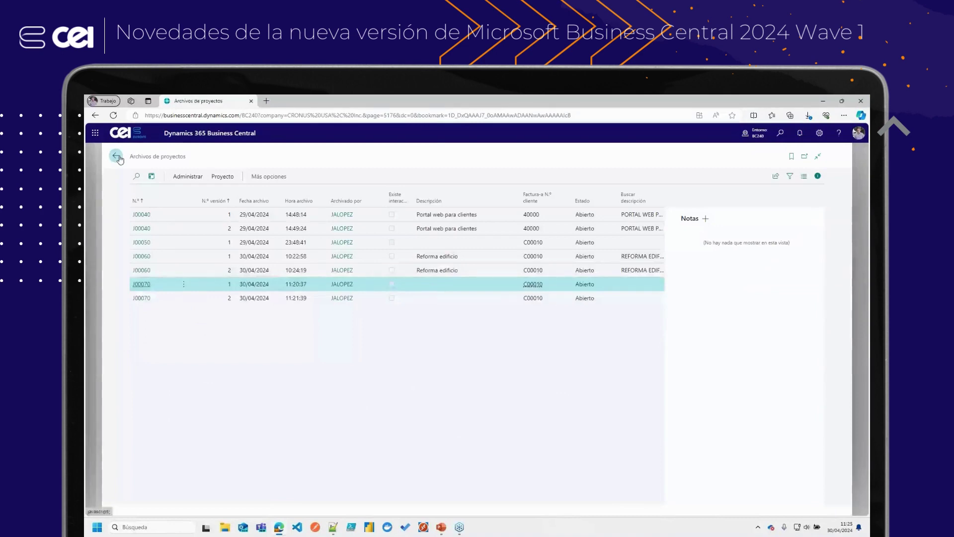
click(117, 157)
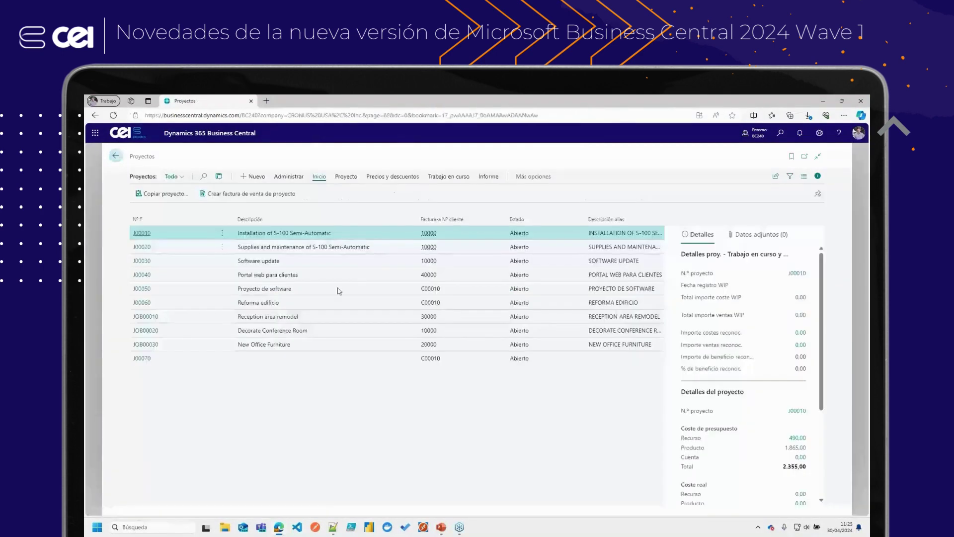
click(142, 358)
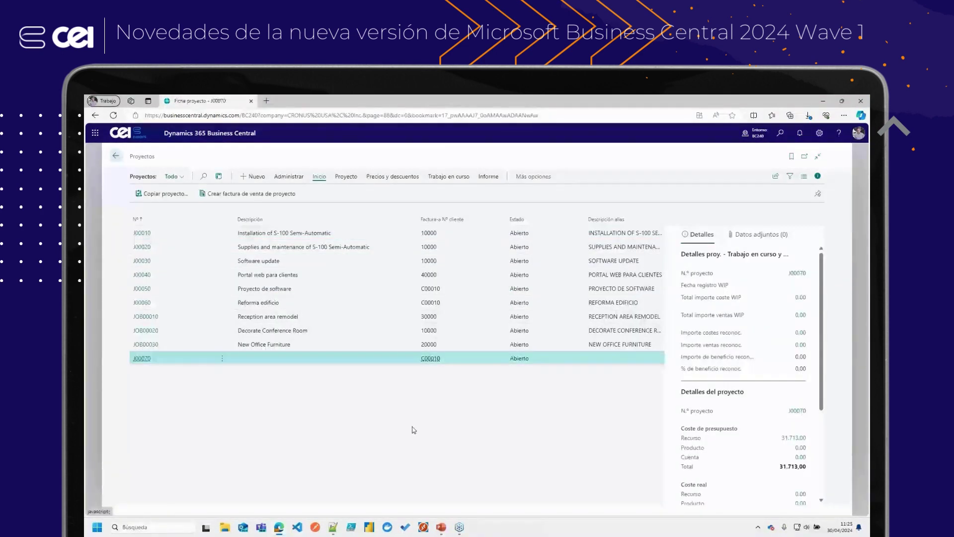
scroll(412, 429, down, 4)
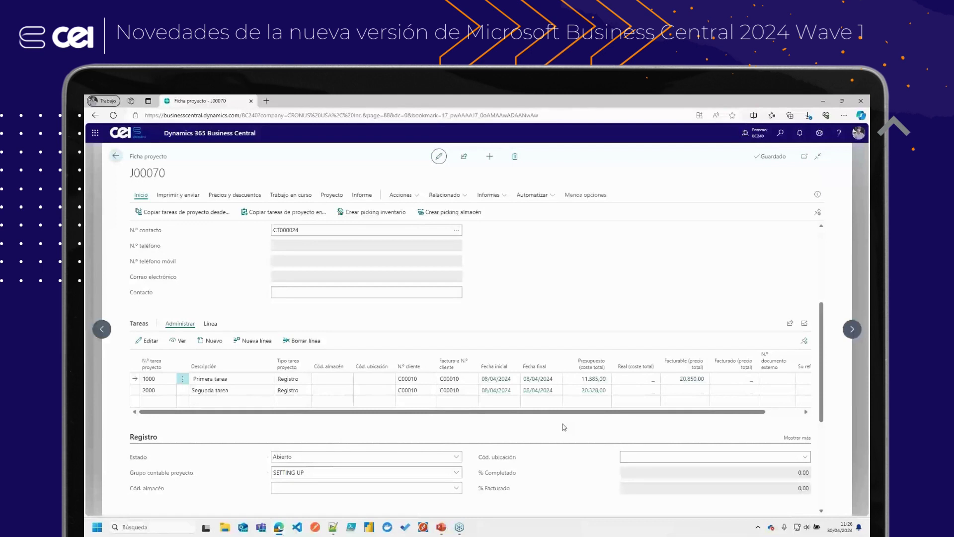
scroll(564, 427, down, 1)
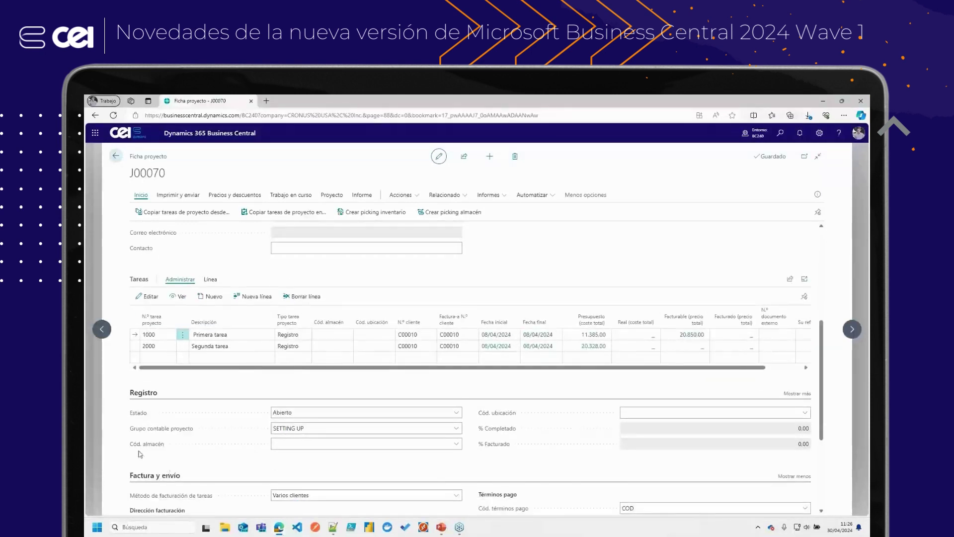
Set the project's Cód. almacén to SILVER and its Cód. ubicación to S-3-04, accepting both notices.
mouse_move(503, 417)
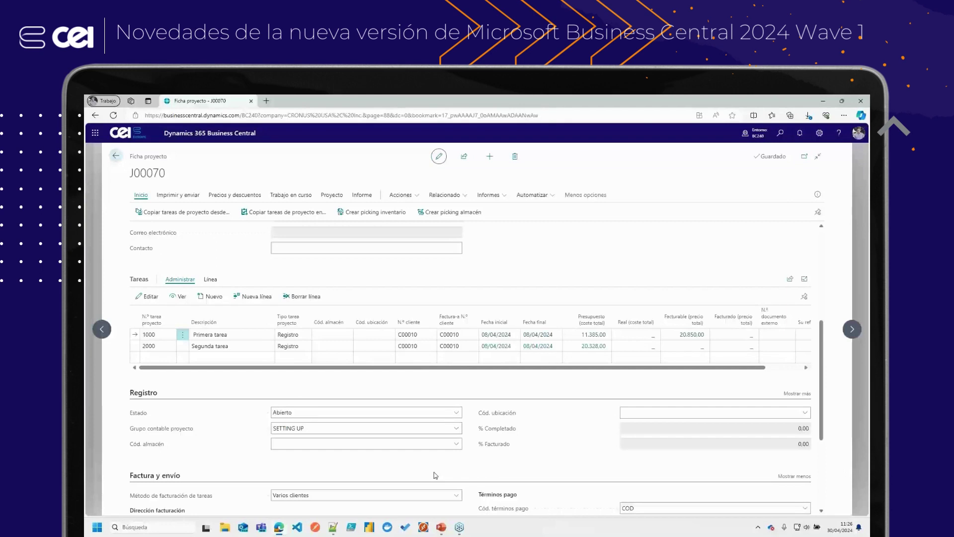
click(456, 444)
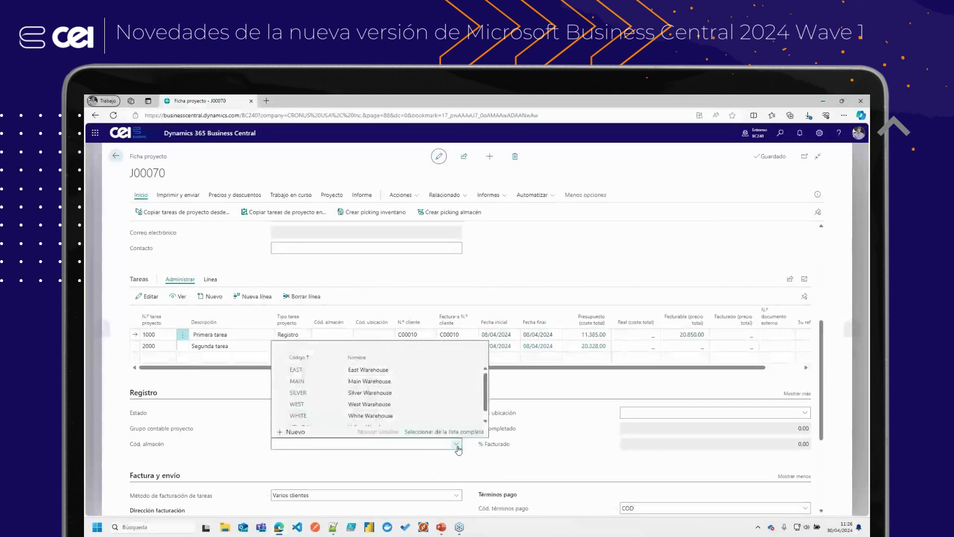
click(301, 392)
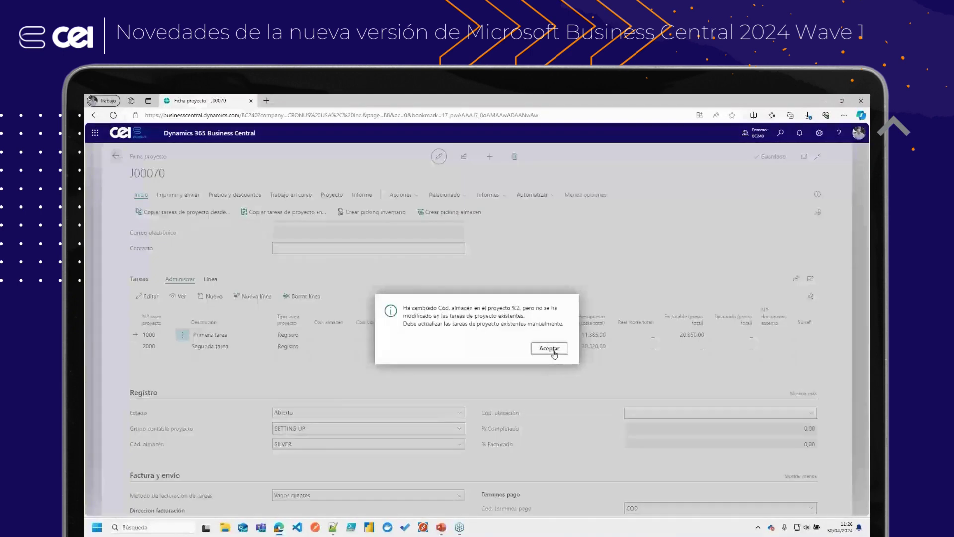
click(551, 348)
click(808, 414)
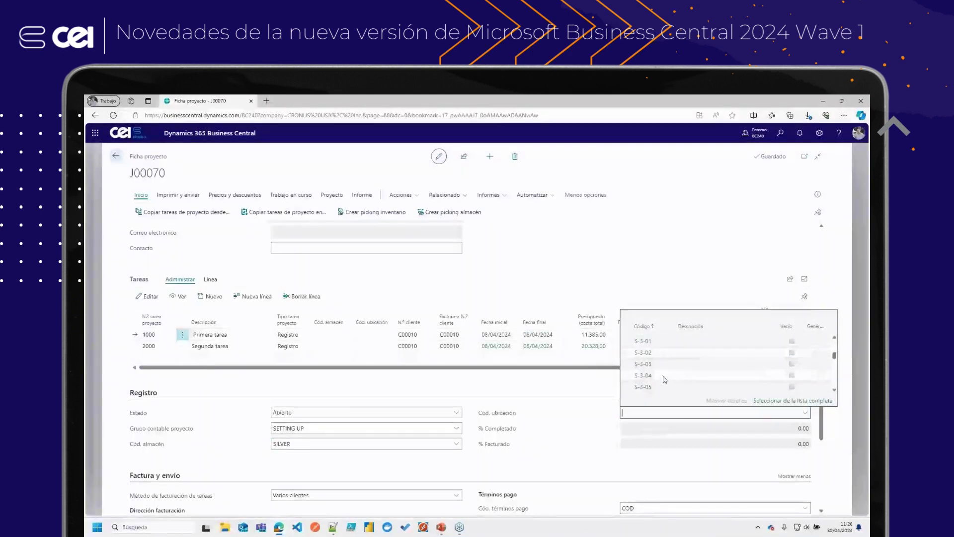
click(663, 379)
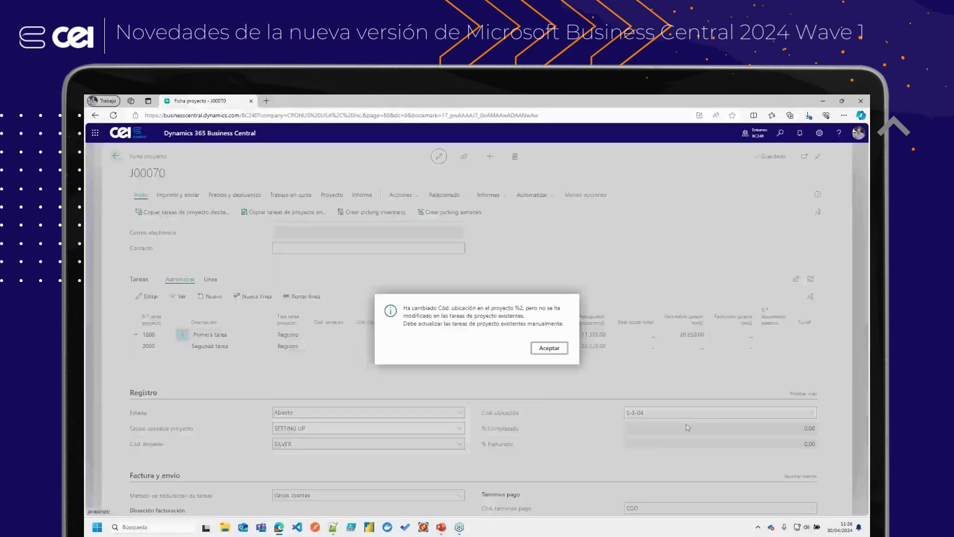
click(554, 348)
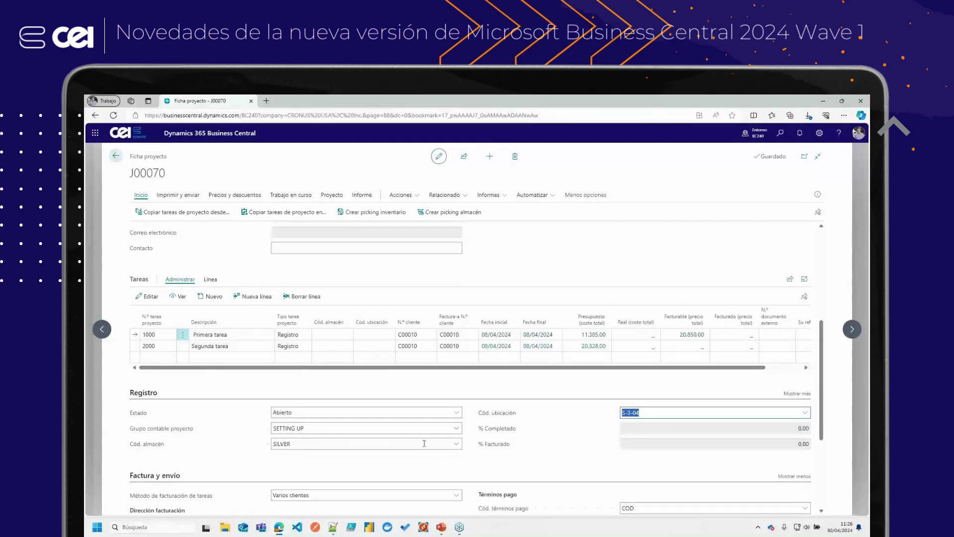
Add project task 3000 below the second task and look through the bin codes available for its Cód. ubicación.
click(158, 357)
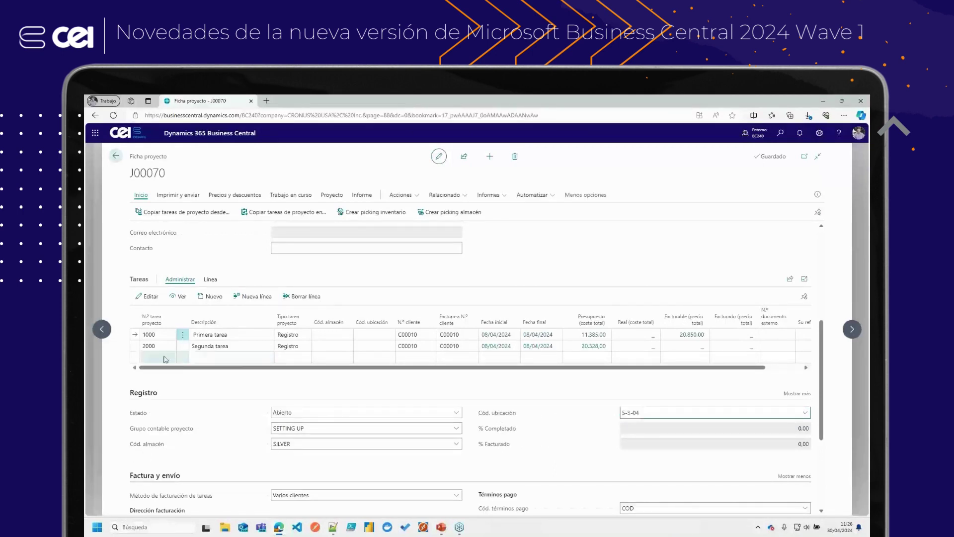
text(3000)
key(Tab)
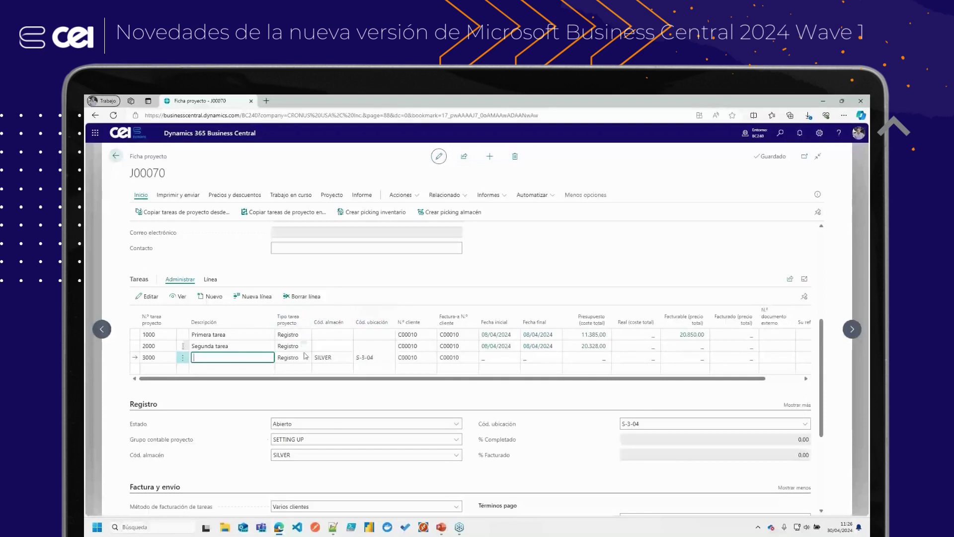
click(386, 357)
click(391, 358)
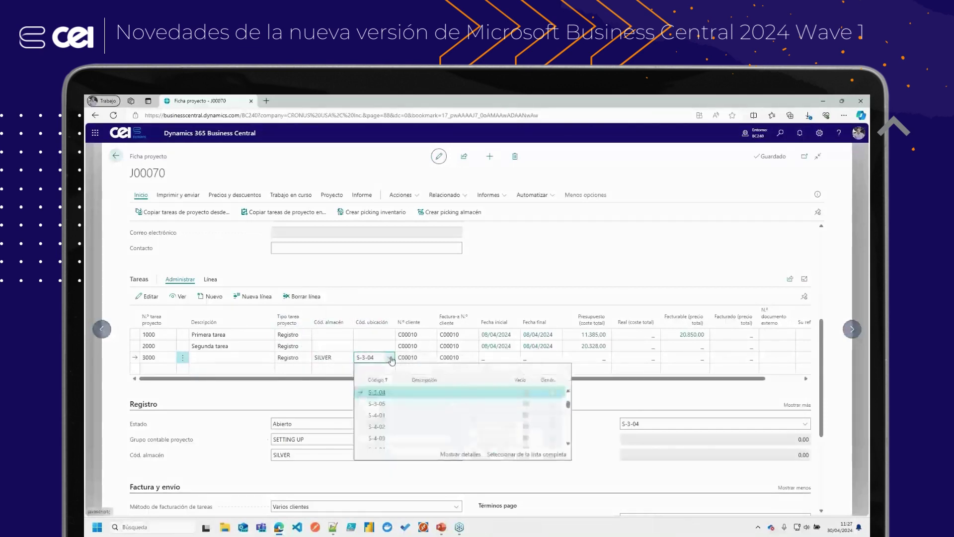
click(532, 266)
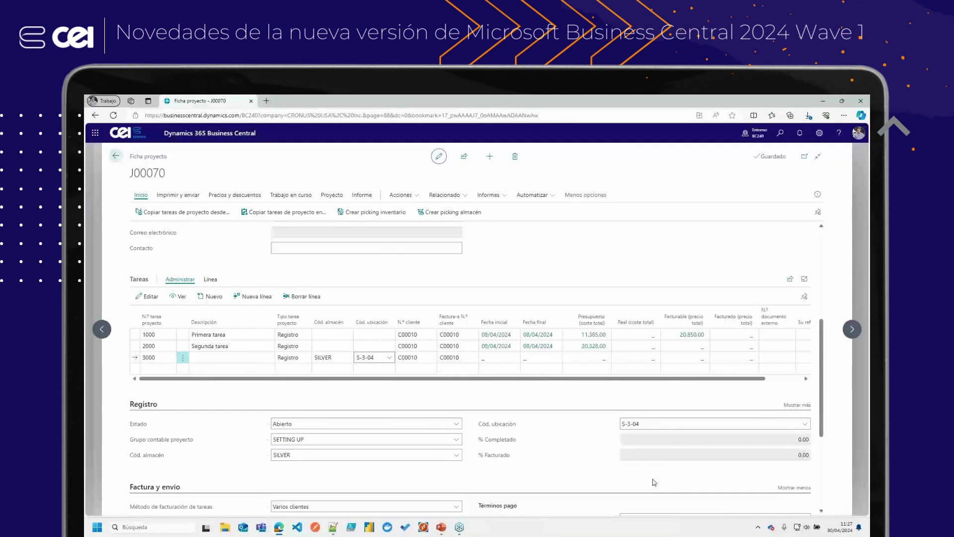
Change the bill-to customer (Factura-a N.º cliente) of task 3000 on its editable task card and return to the project.
click(183, 346)
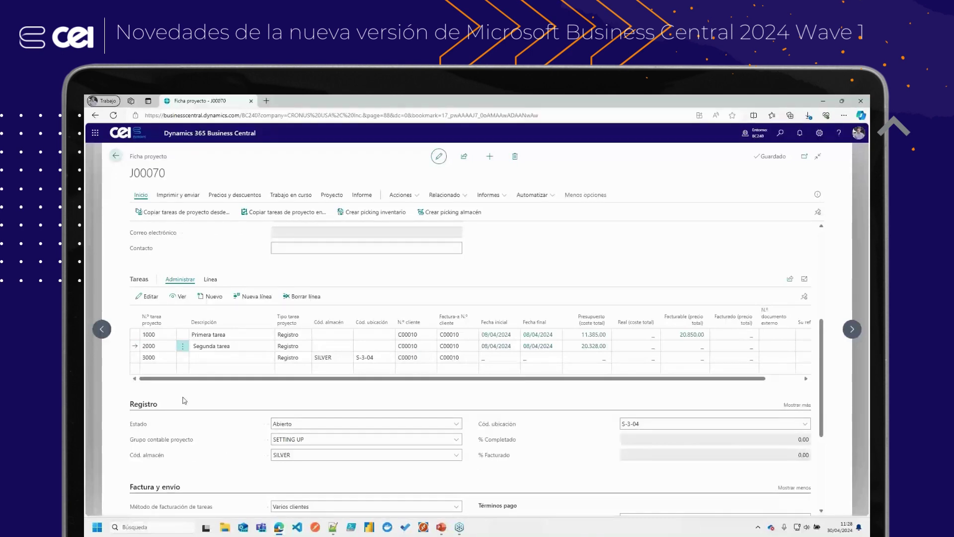
click(133, 358)
click(180, 297)
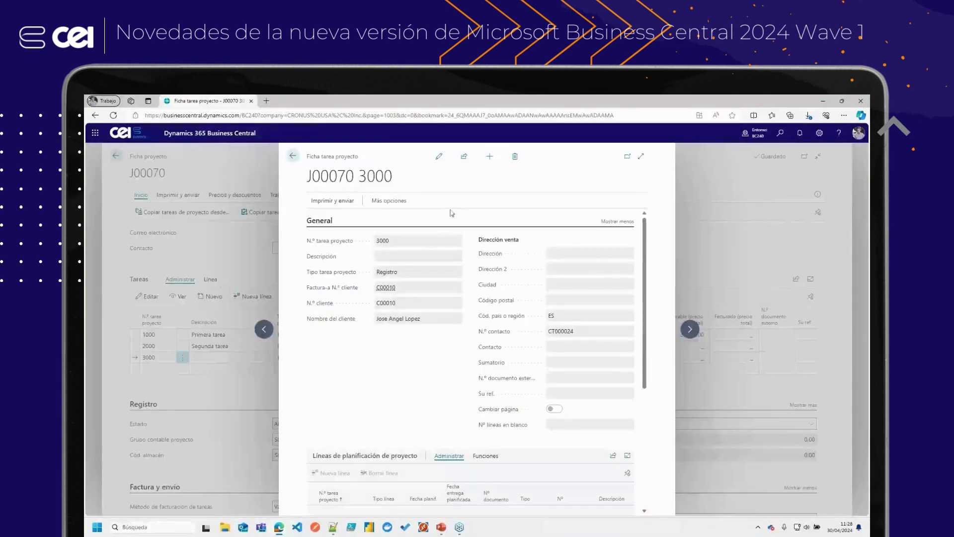
click(439, 156)
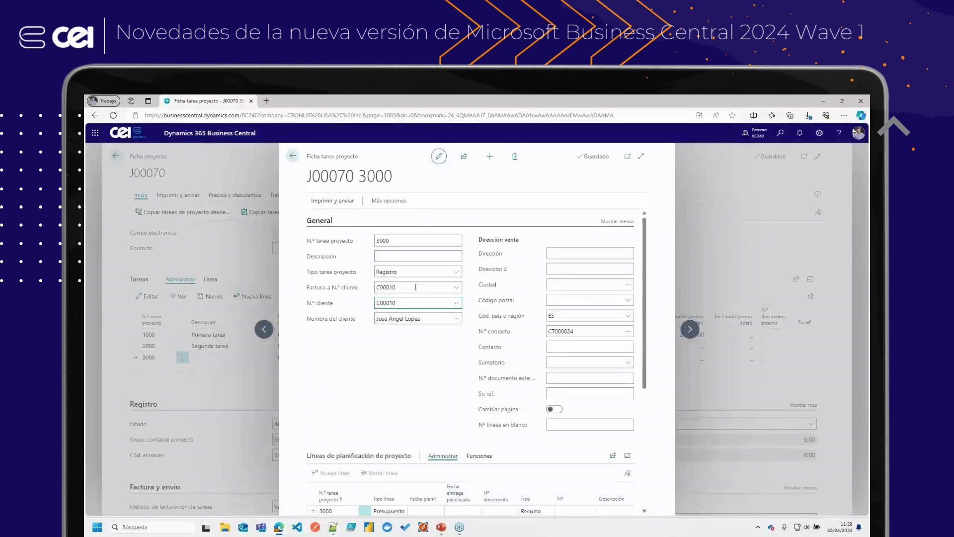
click(457, 288)
click(444, 331)
click(516, 349)
click(418, 256)
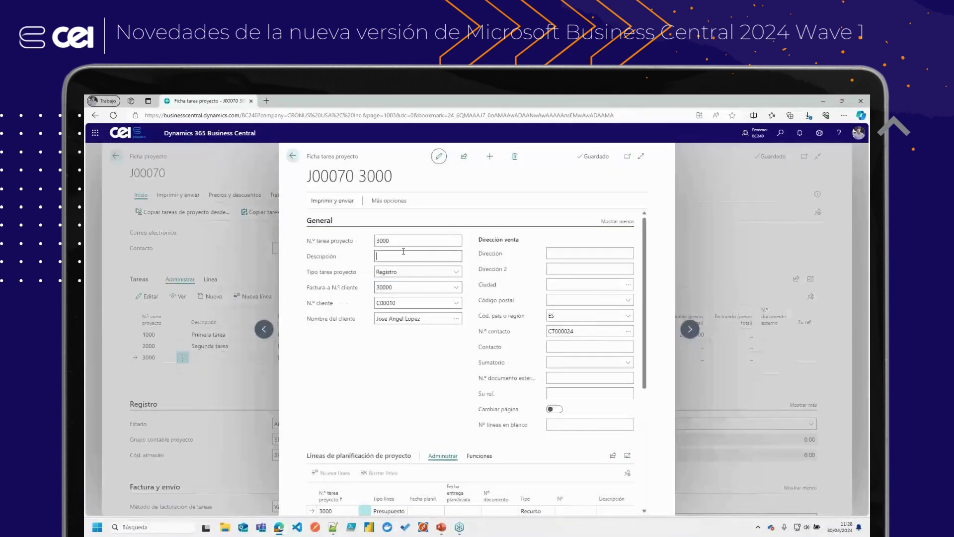
click(294, 157)
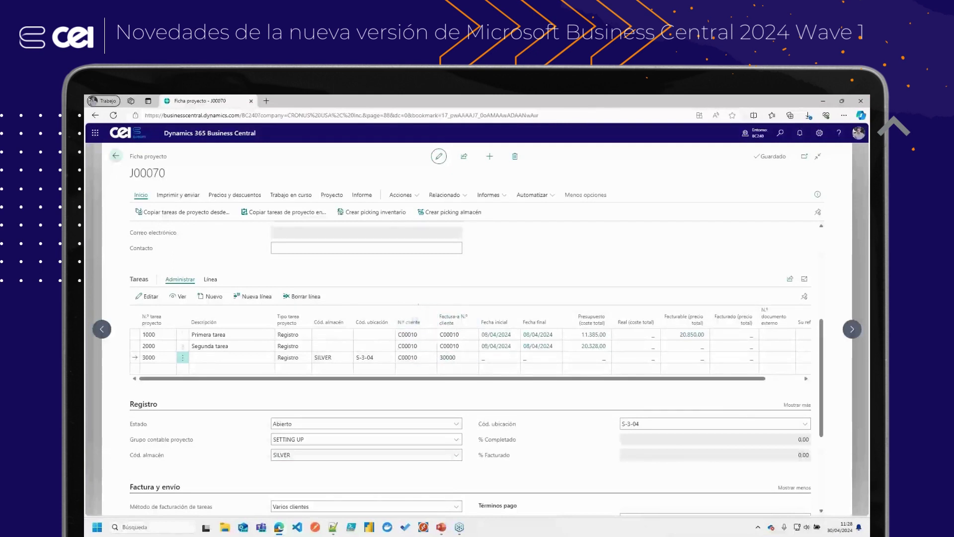
click(455, 360)
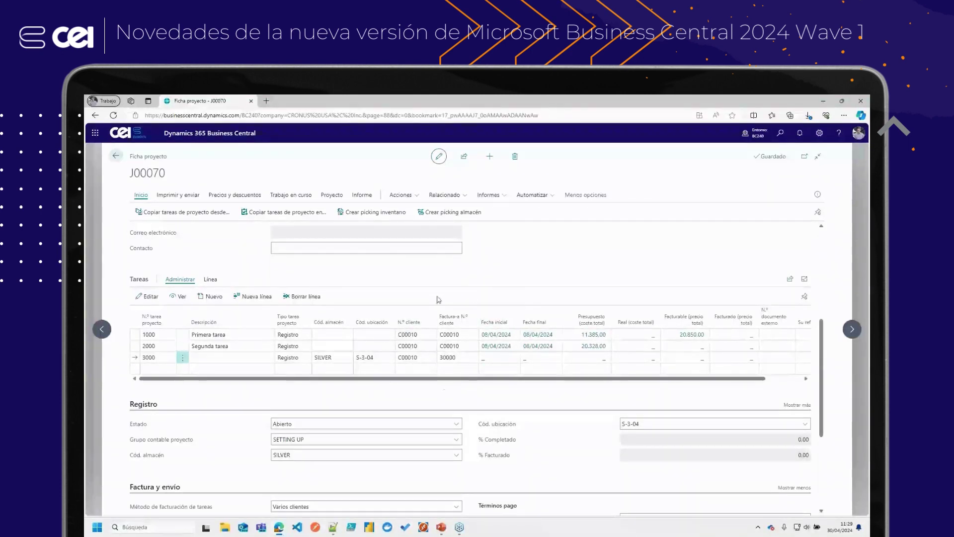
Examine the options of "Método de facturación de tareas predeterminado" in Configuración de proyectos and return to the project card.
click(780, 133)
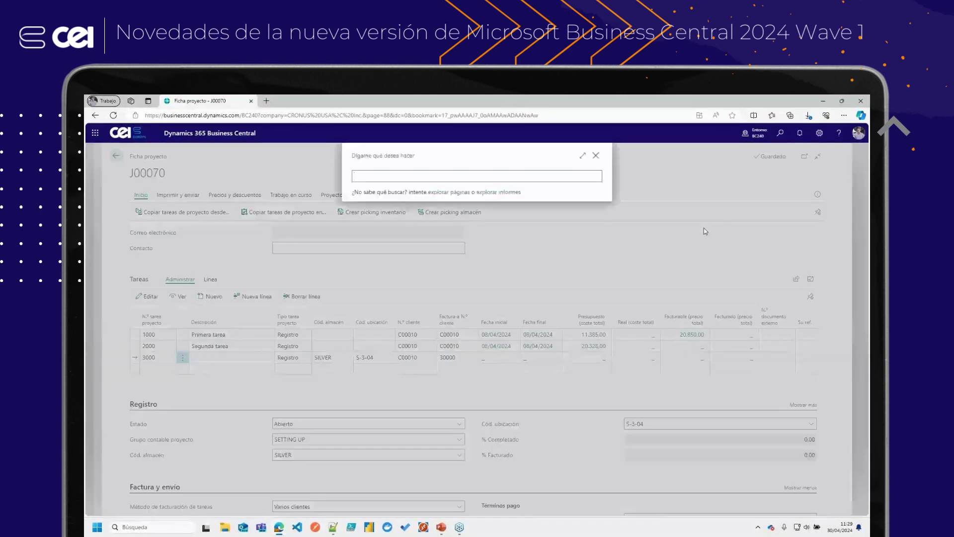
text(proy)
click(388, 209)
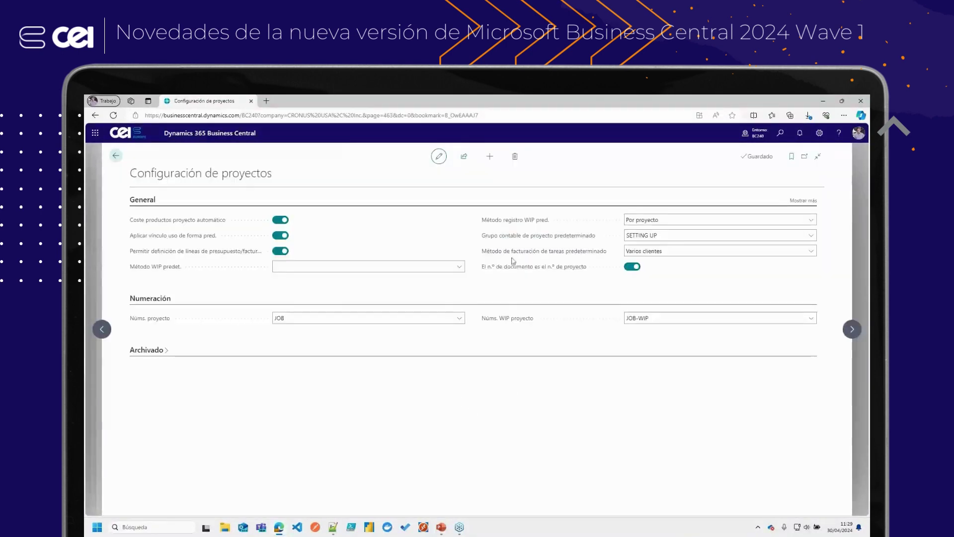
mouse_move(513, 256)
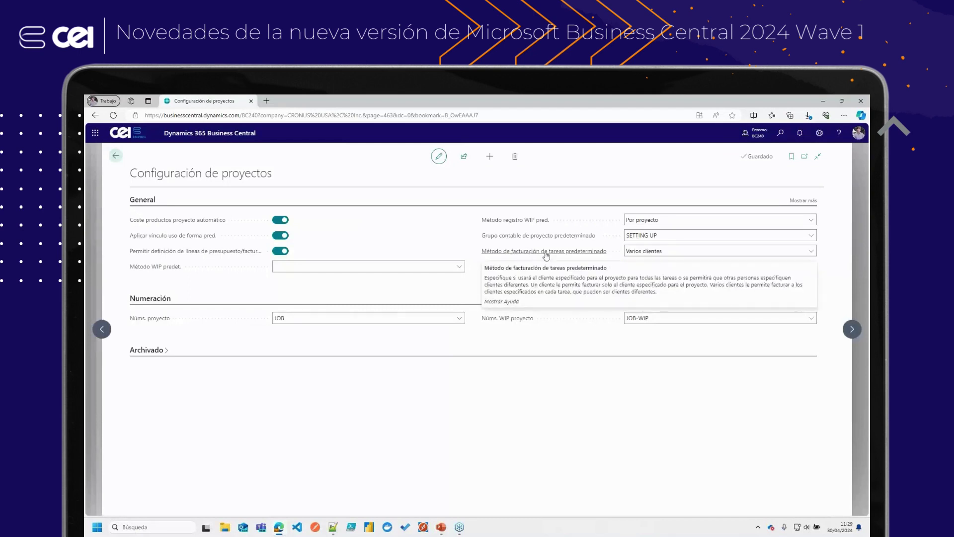
click(814, 253)
click(815, 254)
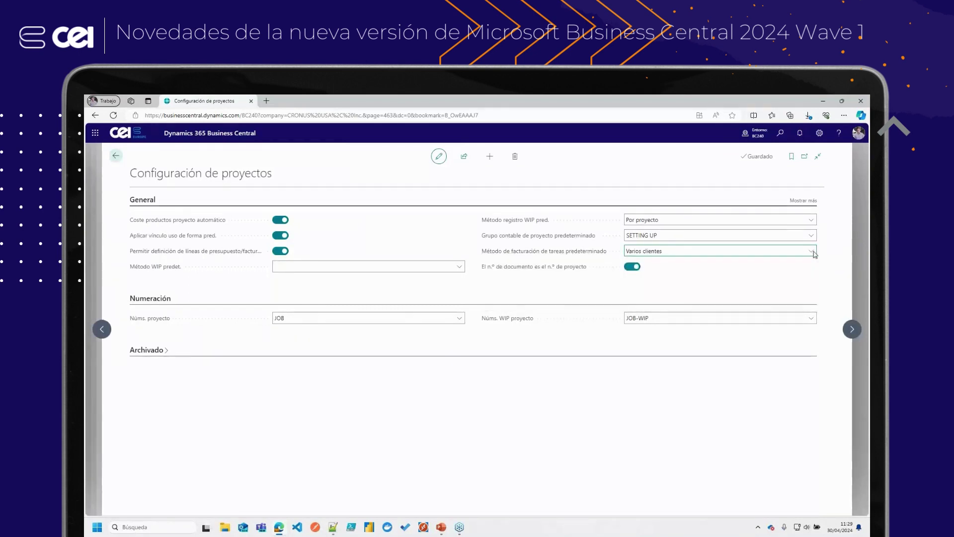
click(815, 254)
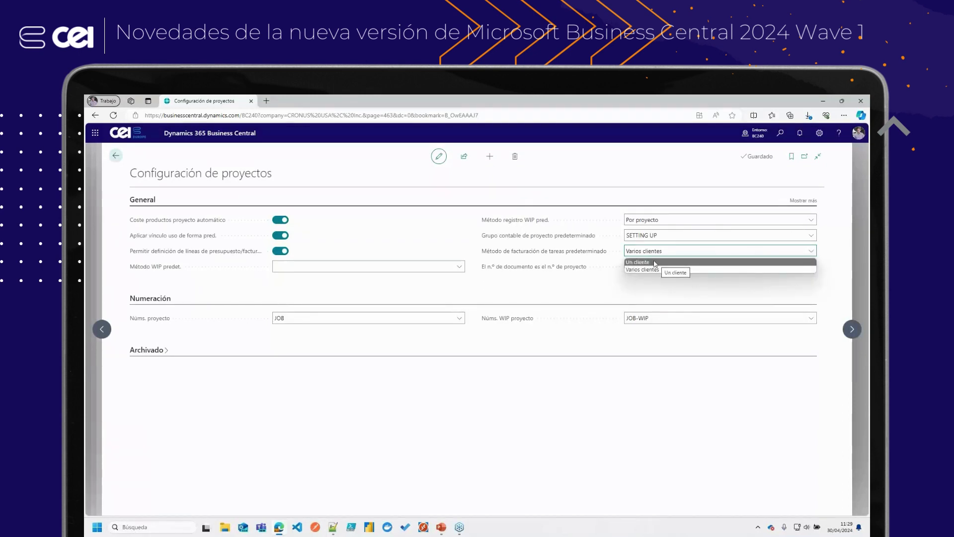
click(564, 282)
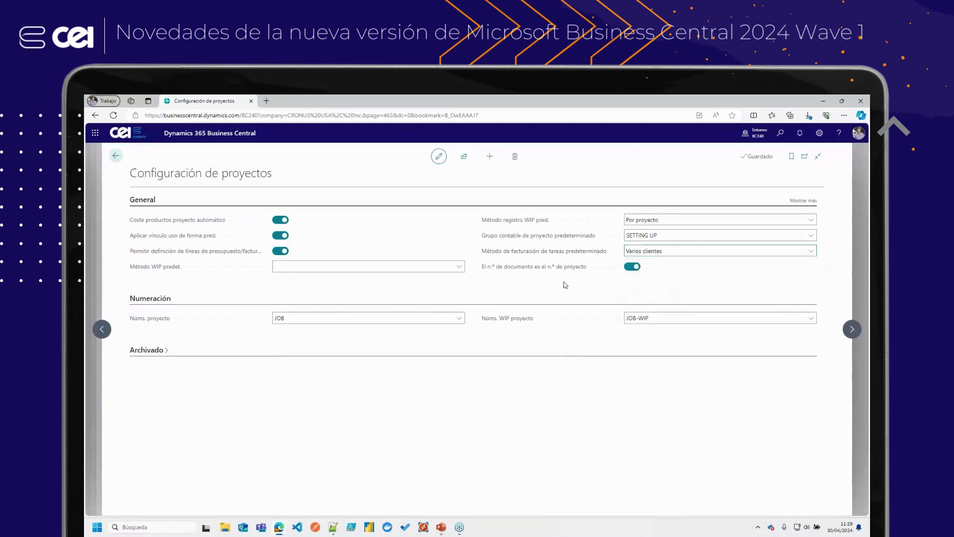
click(115, 155)
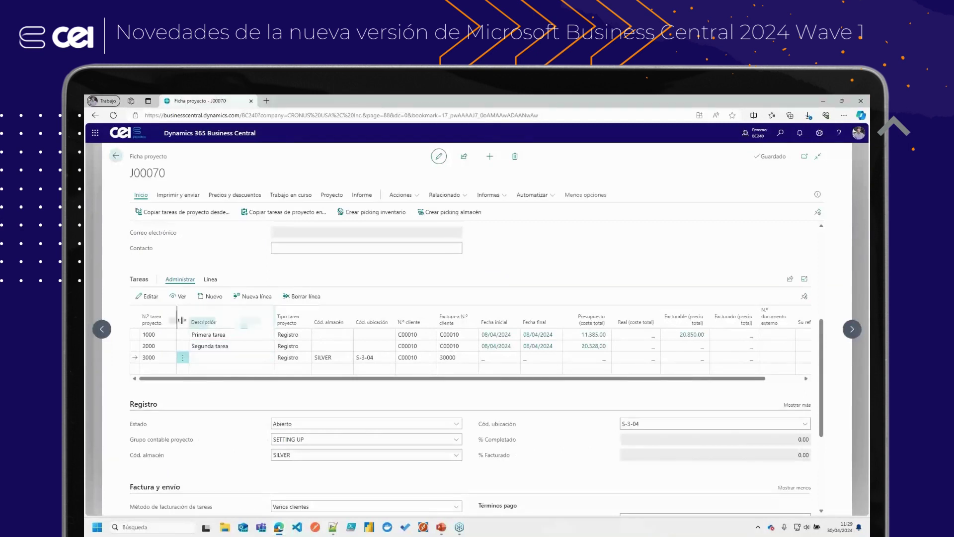
Review the project planning lines of task 2000 (Segunda tarea), and go back through the project card to the project list.
click(134, 346)
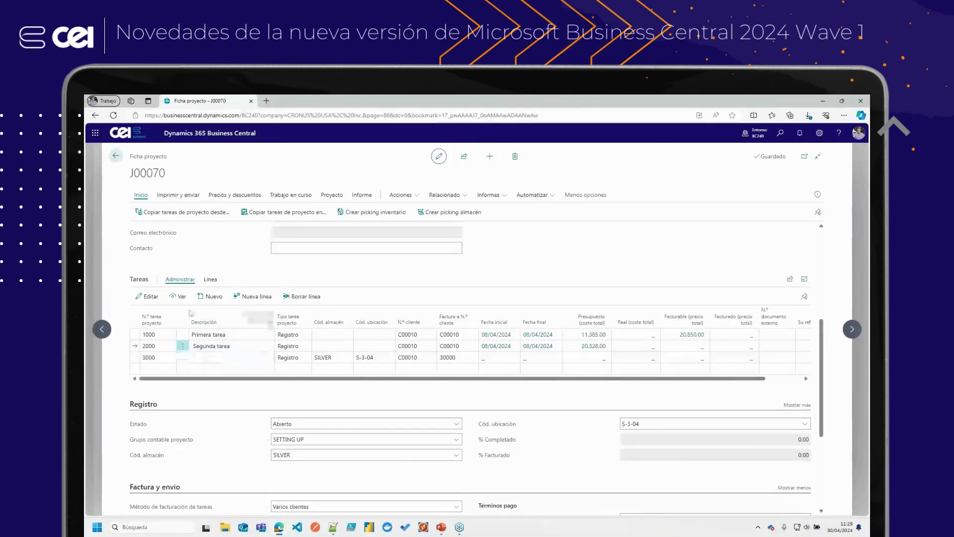
click(210, 280)
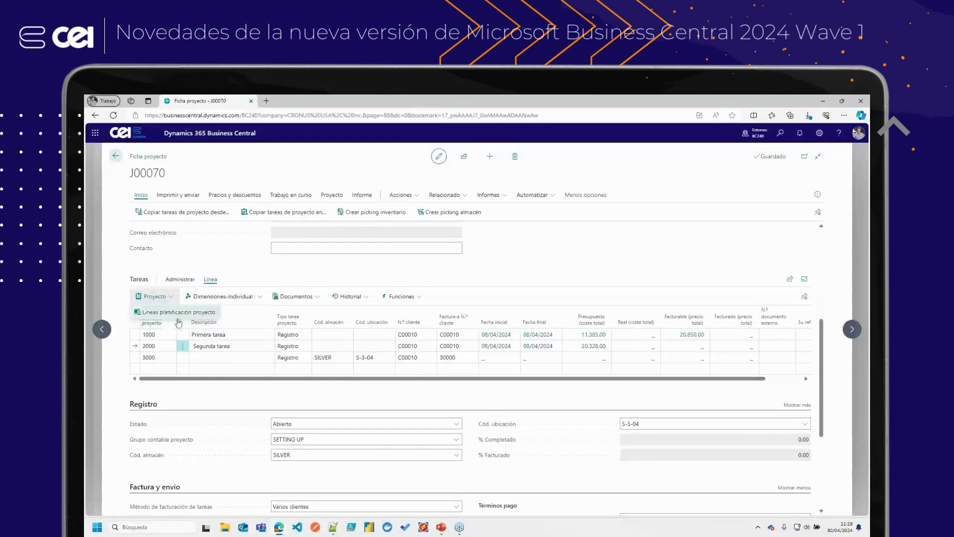
key(ctrl+shift+p)
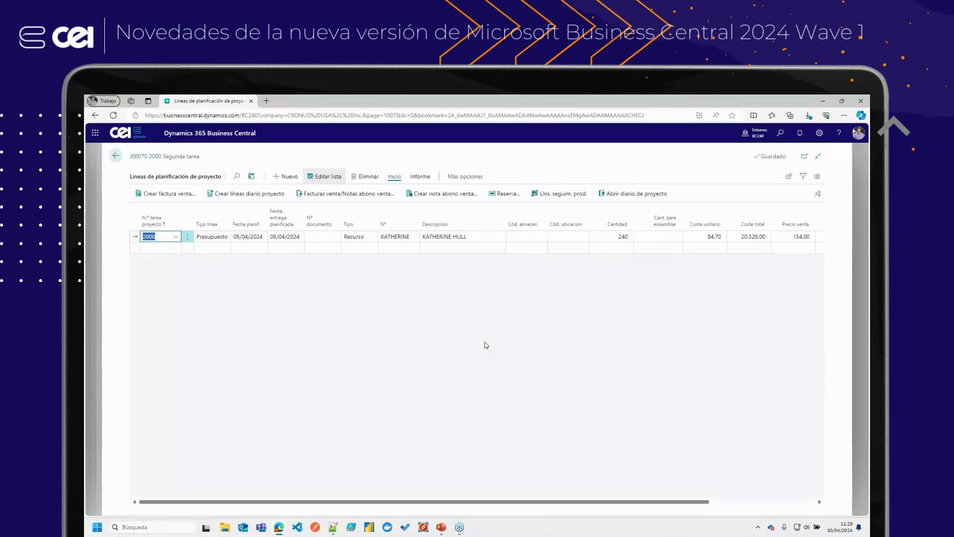
click(116, 156)
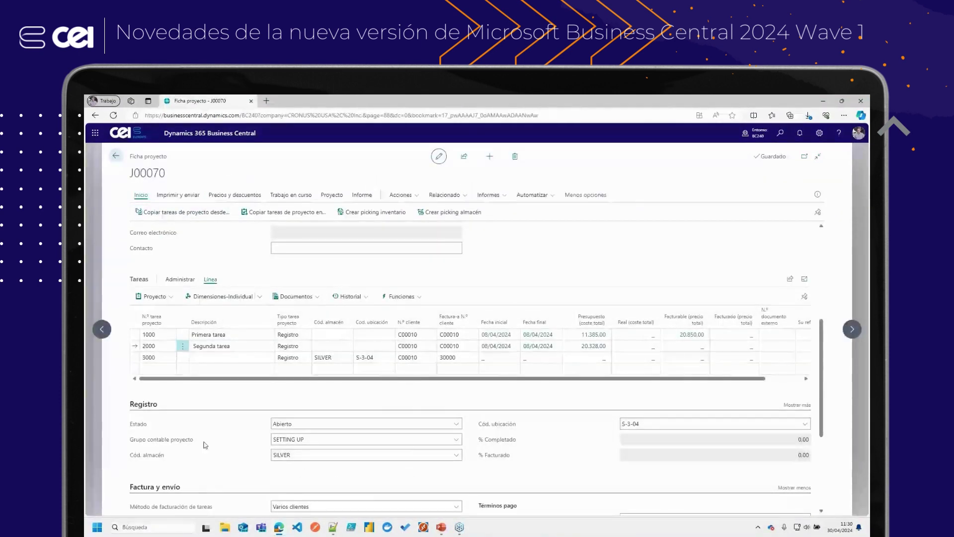
click(116, 155)
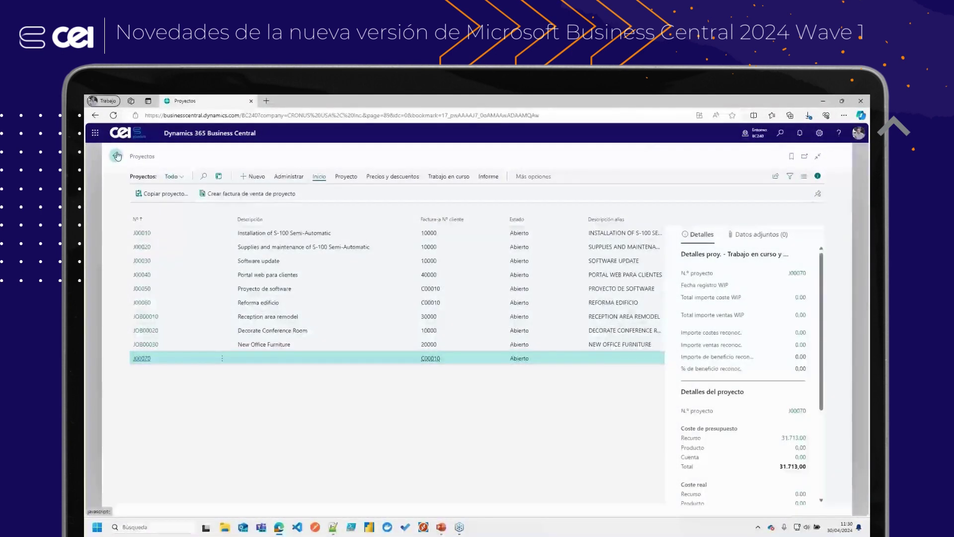
Find the Facturas venta list and create a new sales invoice there, choosing the customer by name.
click(780, 134)
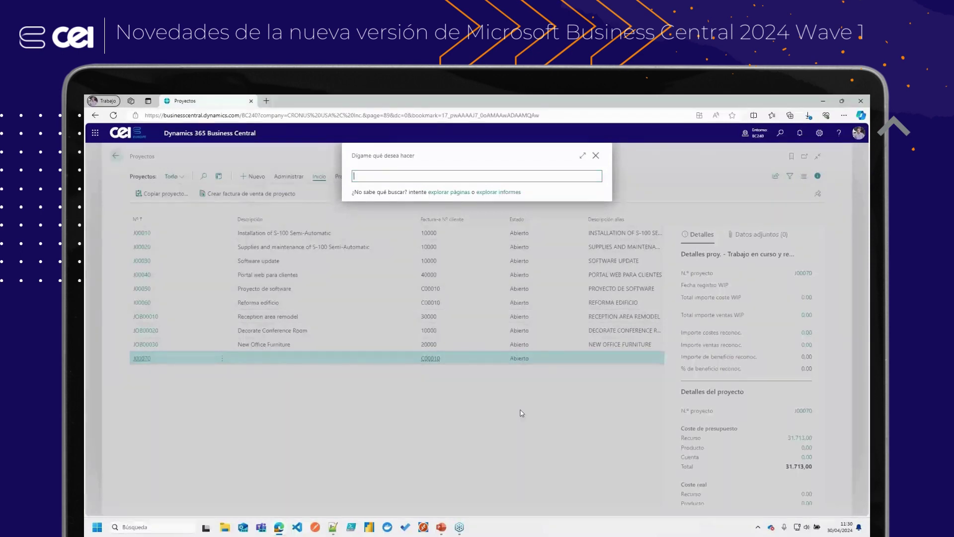
text(fac vent)
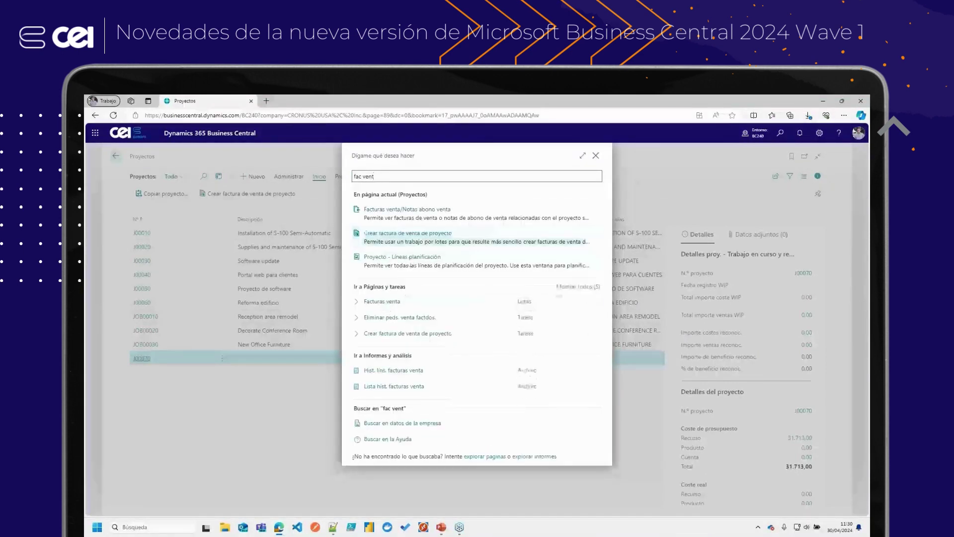
click(380, 301)
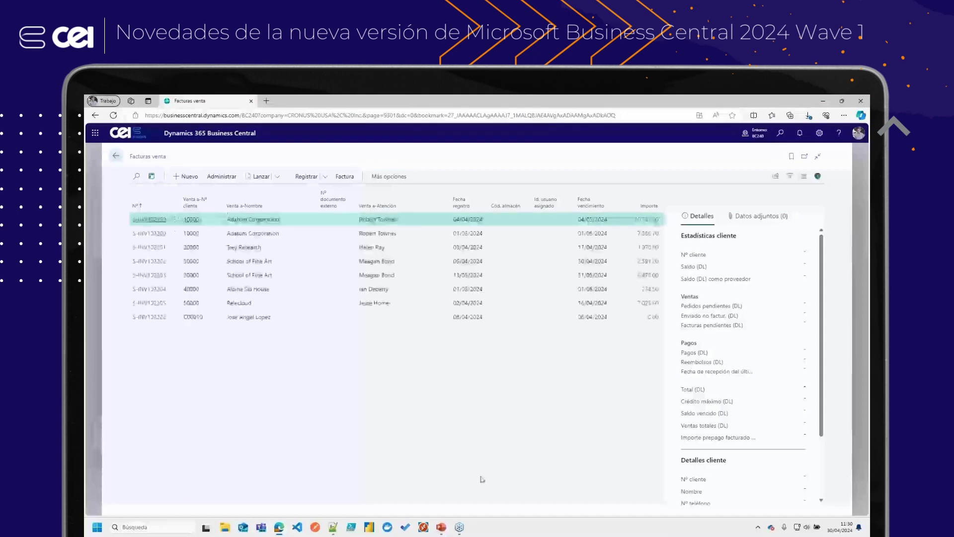
key(alt+n)
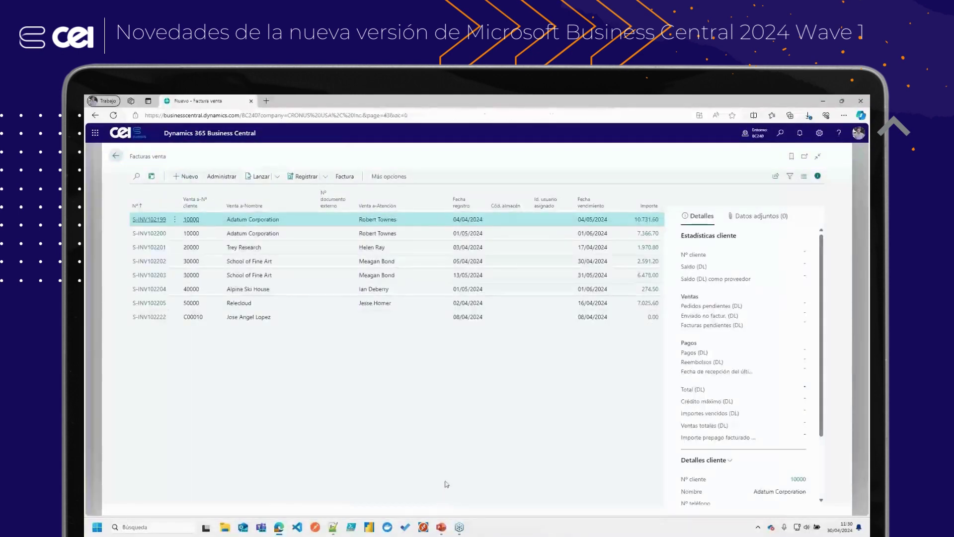
text(jose an)
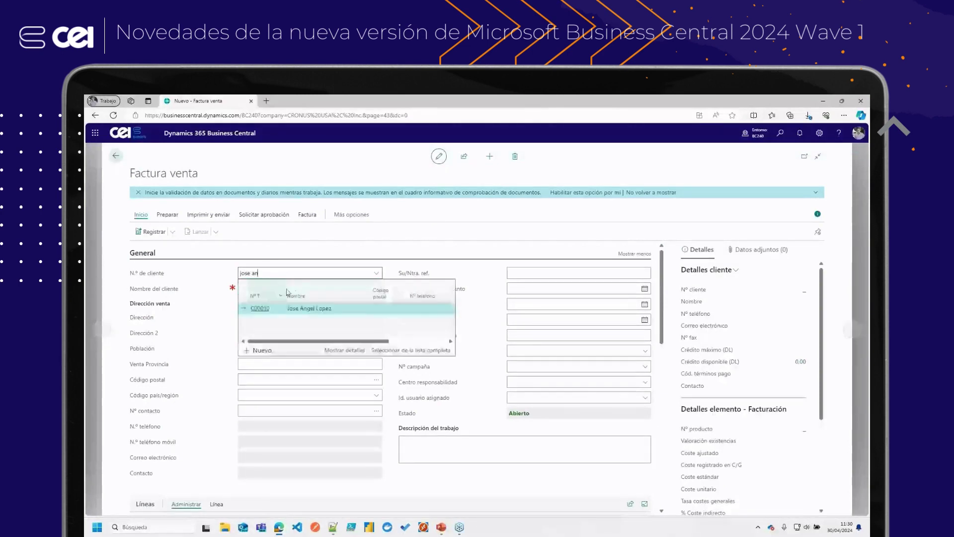
click(308, 308)
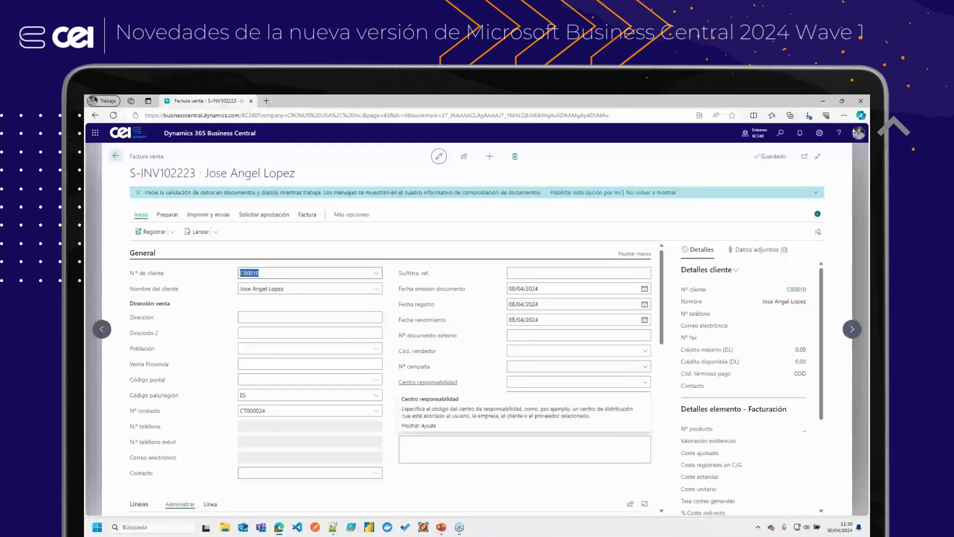
Bring the planning lines of projects J00050, J00060 and J00070 into the invoice with Obtener líneas de planificación de proyectos.
scroll(393, 318, down, 4)
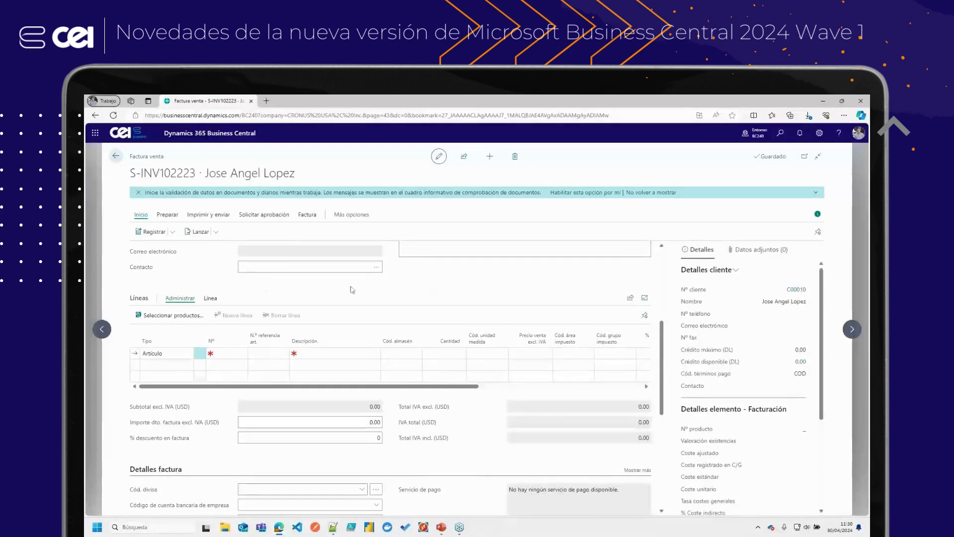
click(213, 300)
click(168, 317)
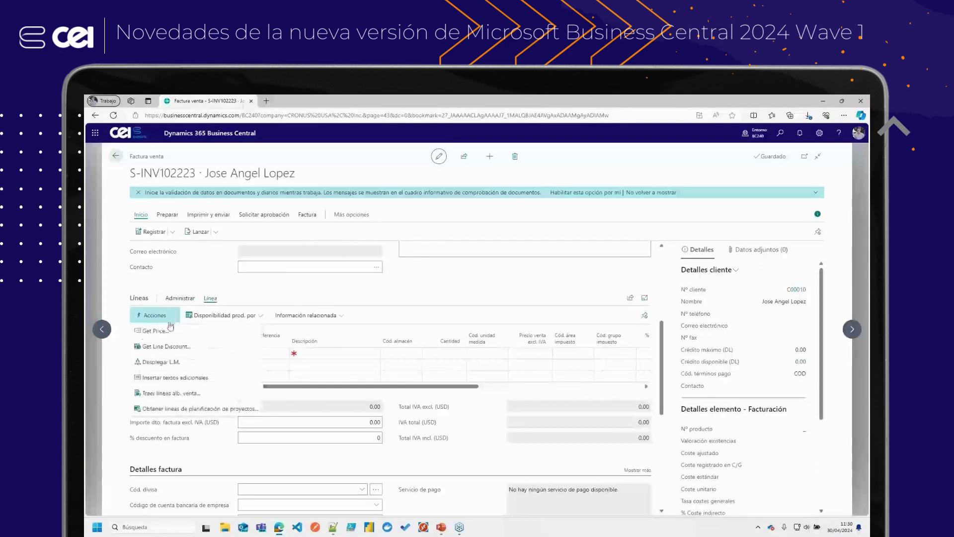
click(175, 408)
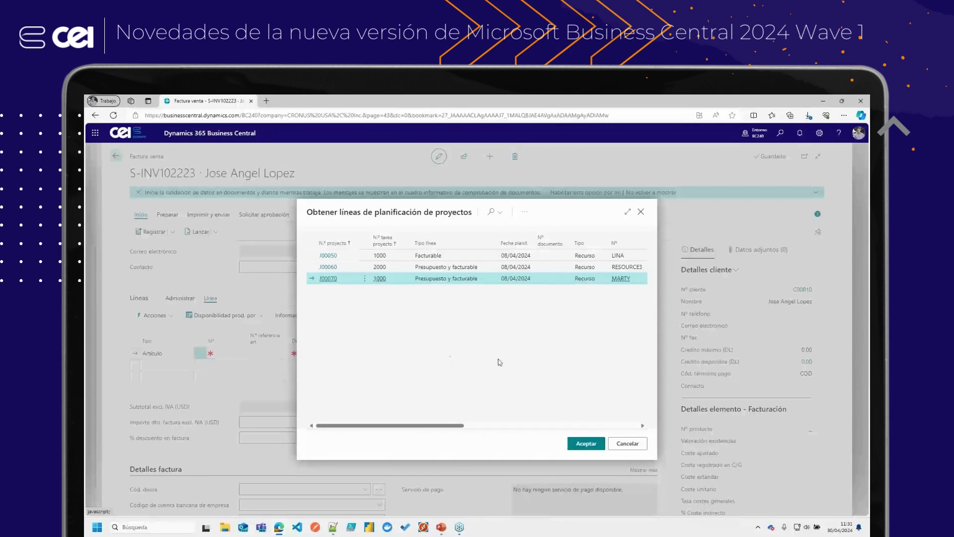
click(320, 256)
shift+click(319, 278)
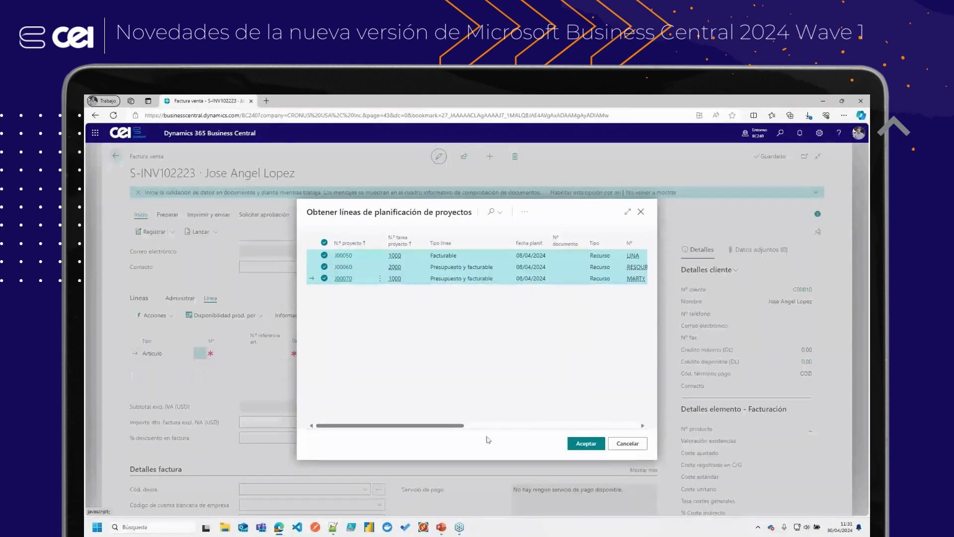
drag(470, 425, 505, 424)
click(587, 445)
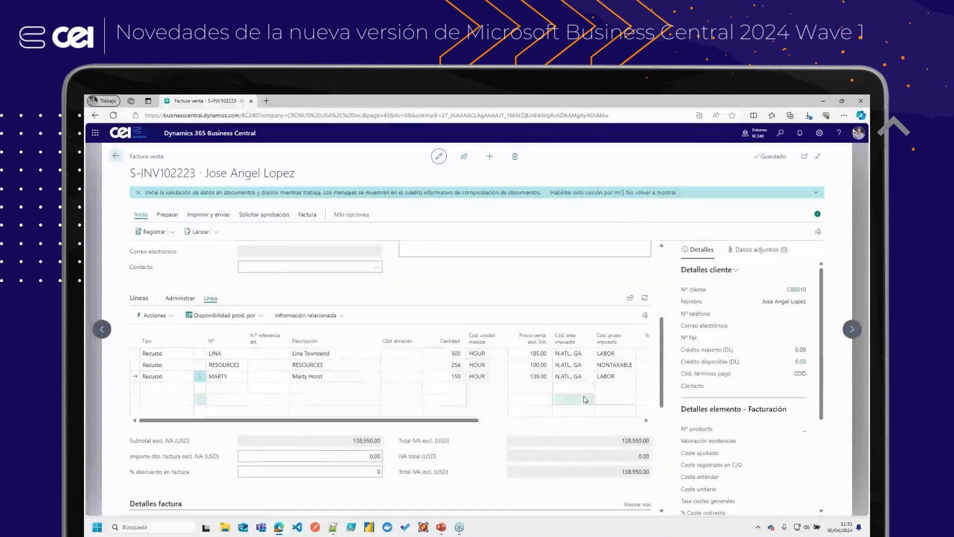
click(557, 423)
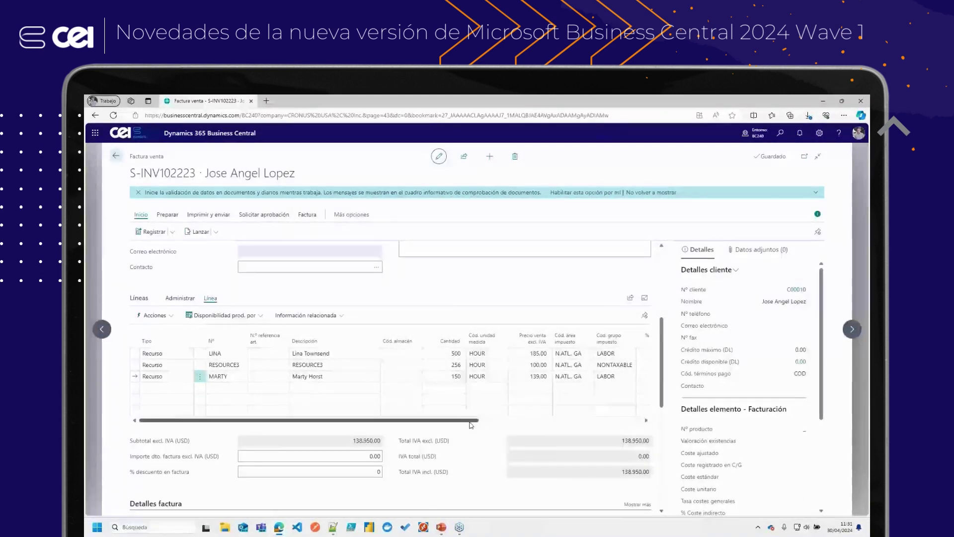
drag(515, 422, 346, 427)
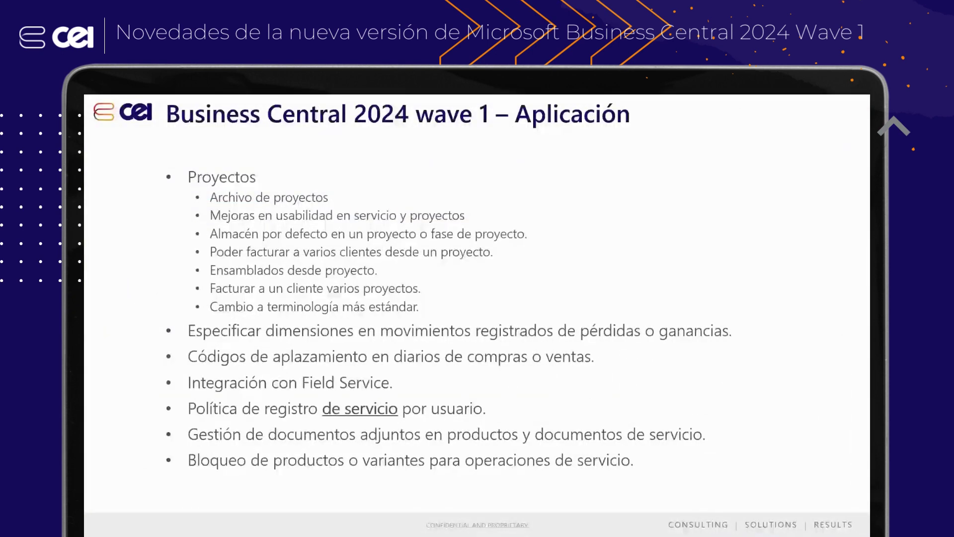
key(Right)
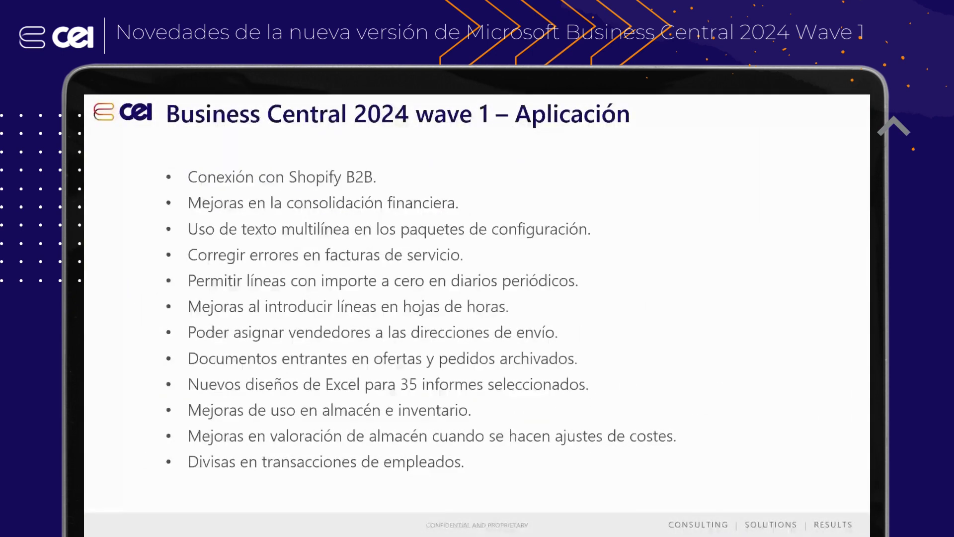
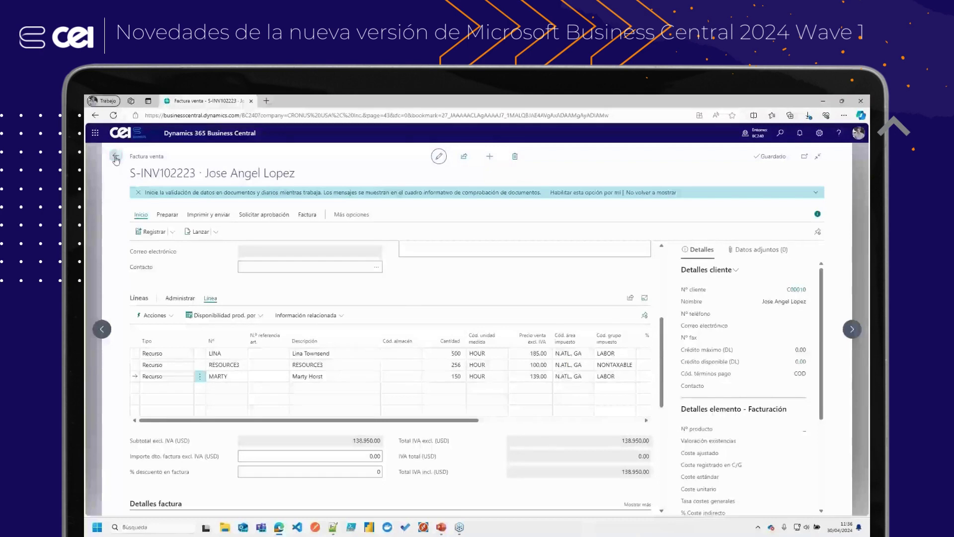
Leave the invoice without posting it and change the Idioma in Mi configuración to English (United States).
click(527, 350)
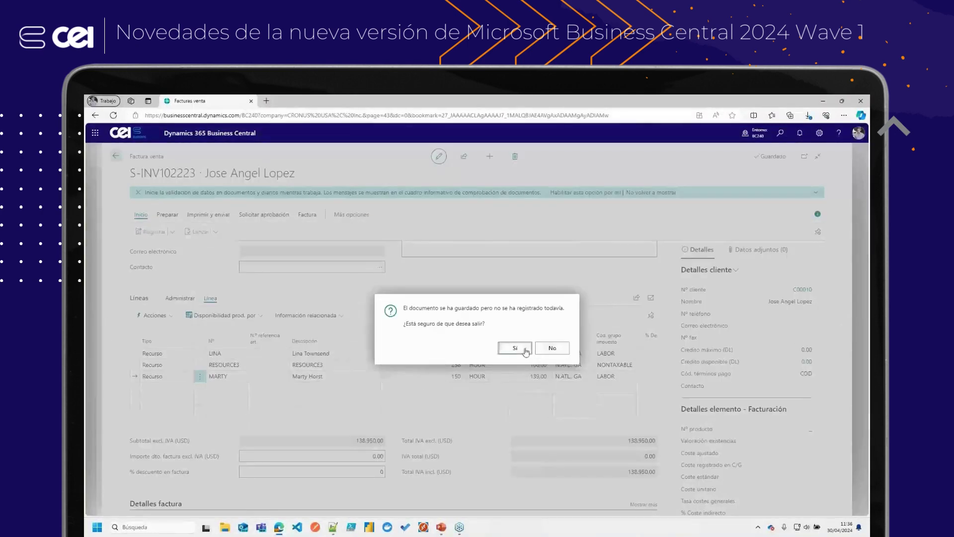
click(819, 133)
click(763, 209)
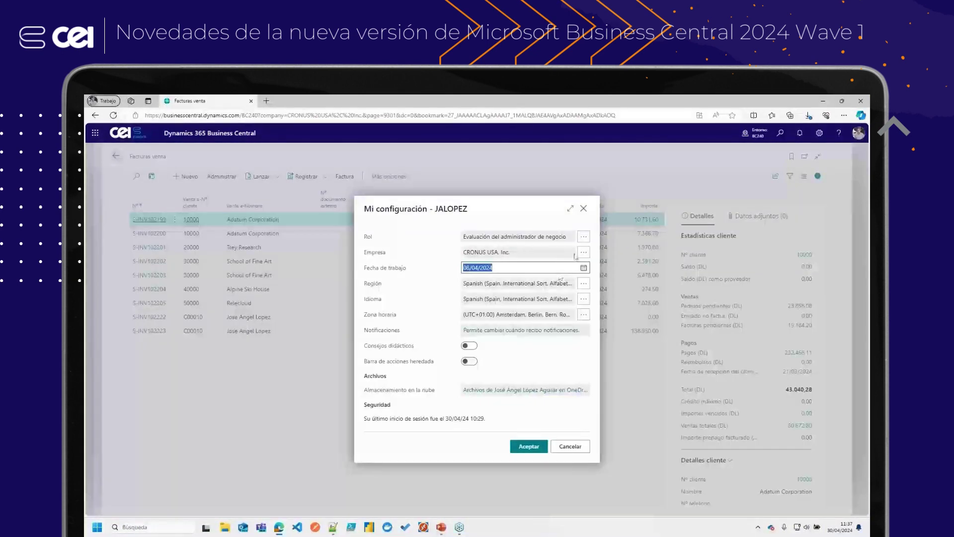
click(583, 300)
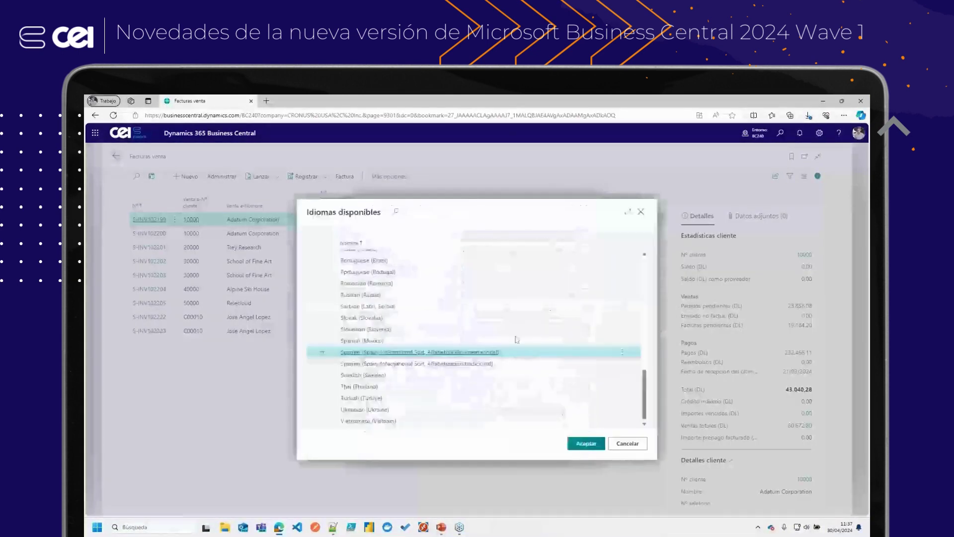
right_click(456, 364)
click(458, 313)
scroll(447, 323, up, 8)
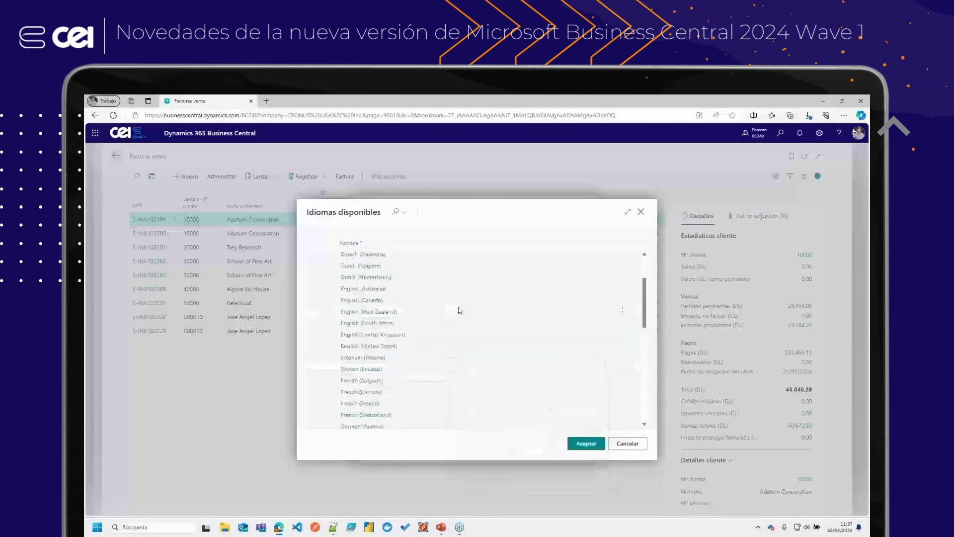
double_click(453, 362)
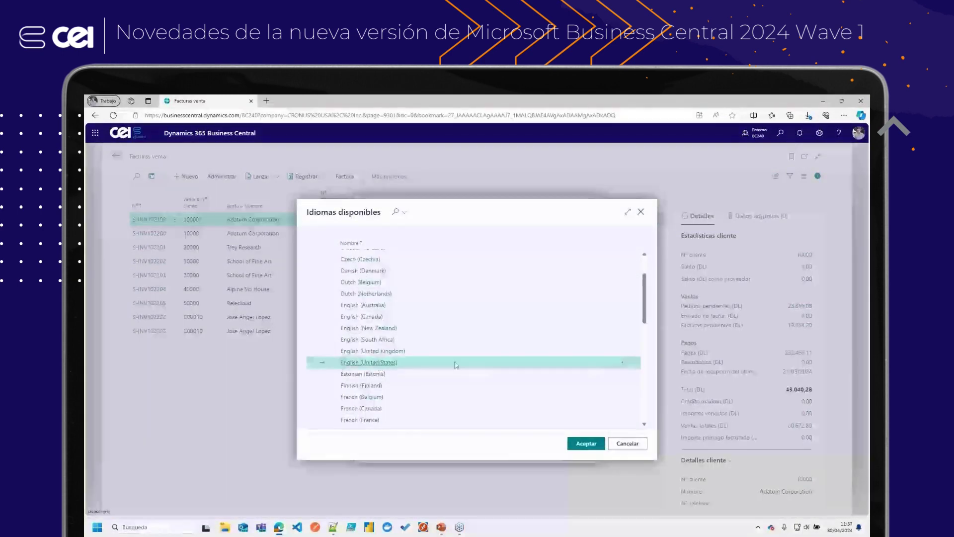
click(529, 446)
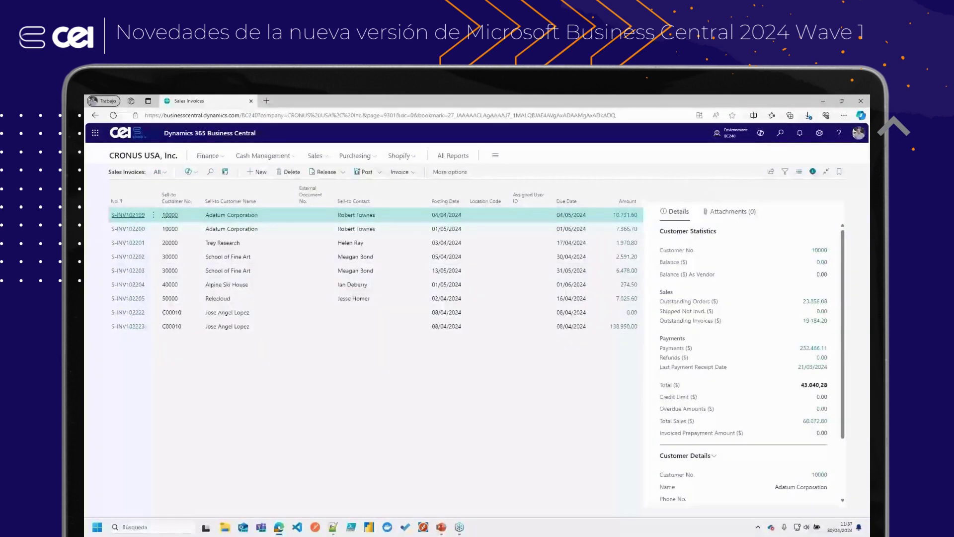
Find the Sales Orders page and create a new sales order, entering the customer's name.
key(alt+q)
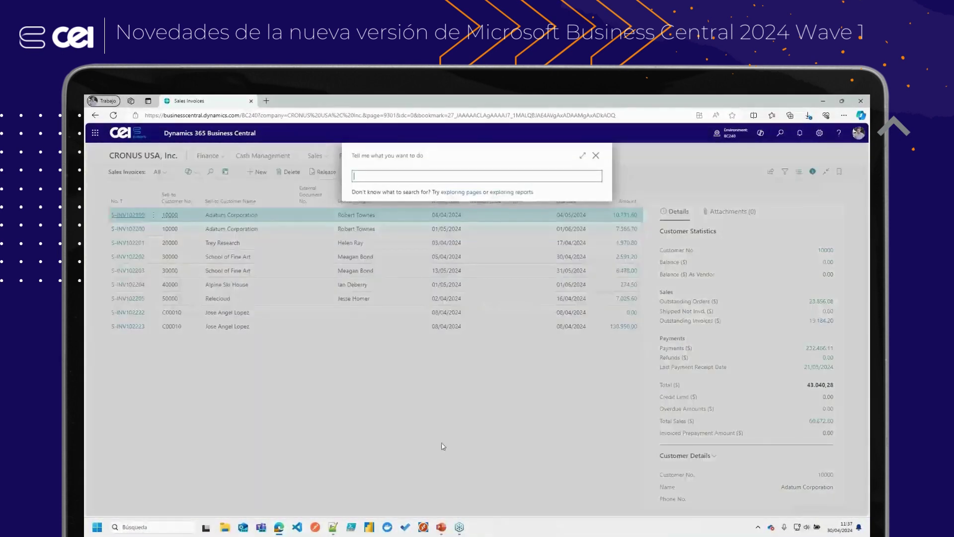
text(sal)
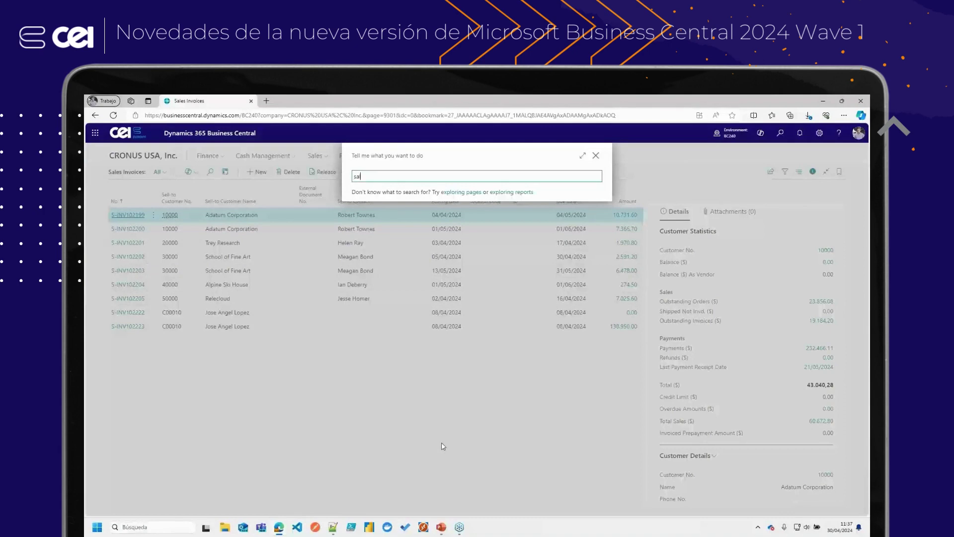
text(es order)
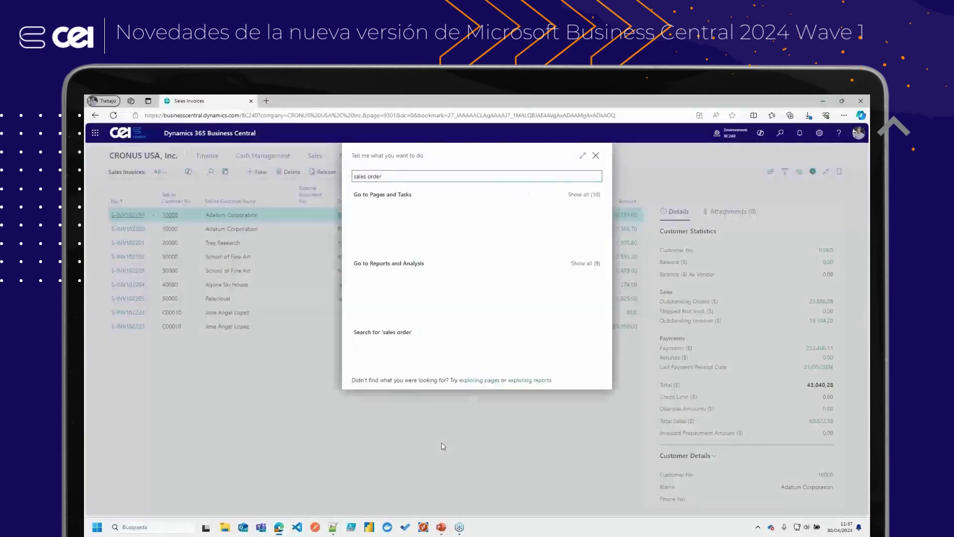
key(Return)
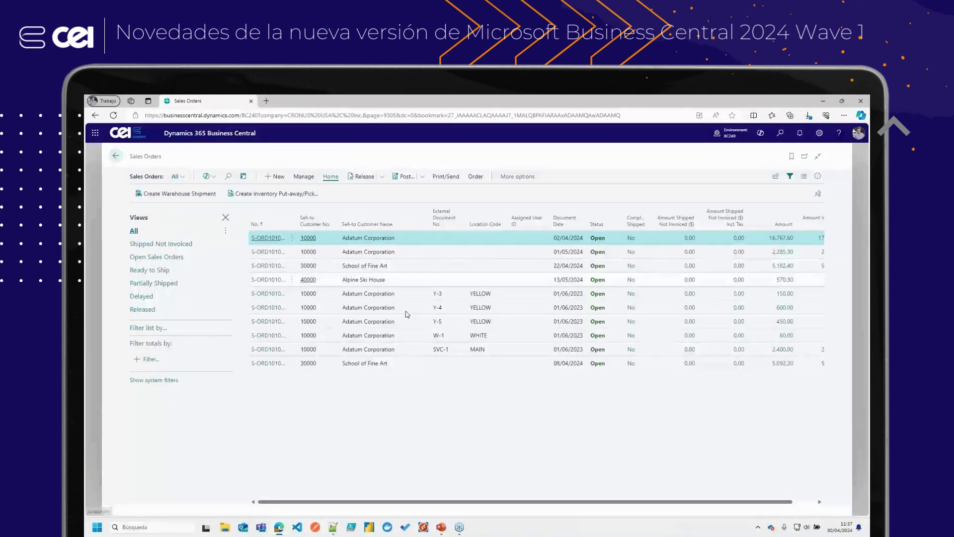
key(alt+n)
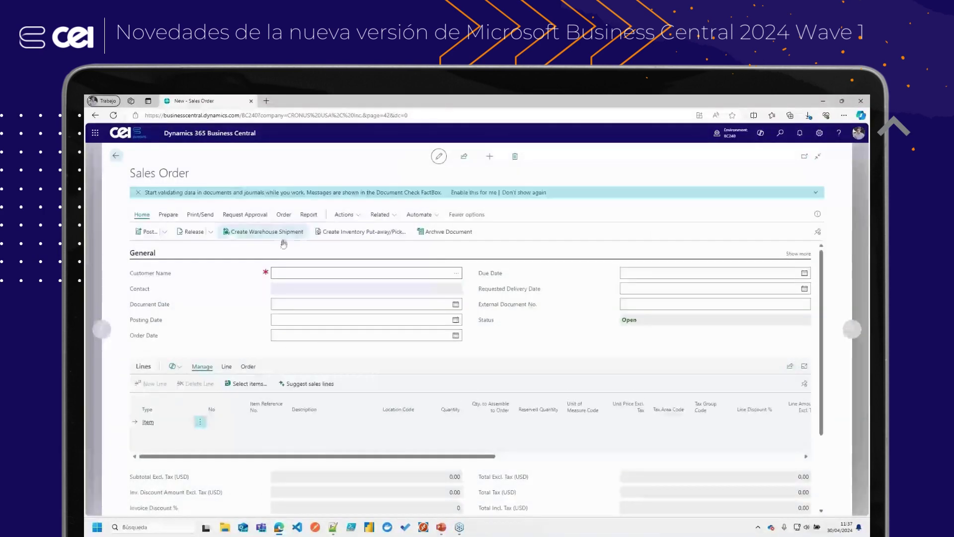
click(301, 272)
text(jose angel)
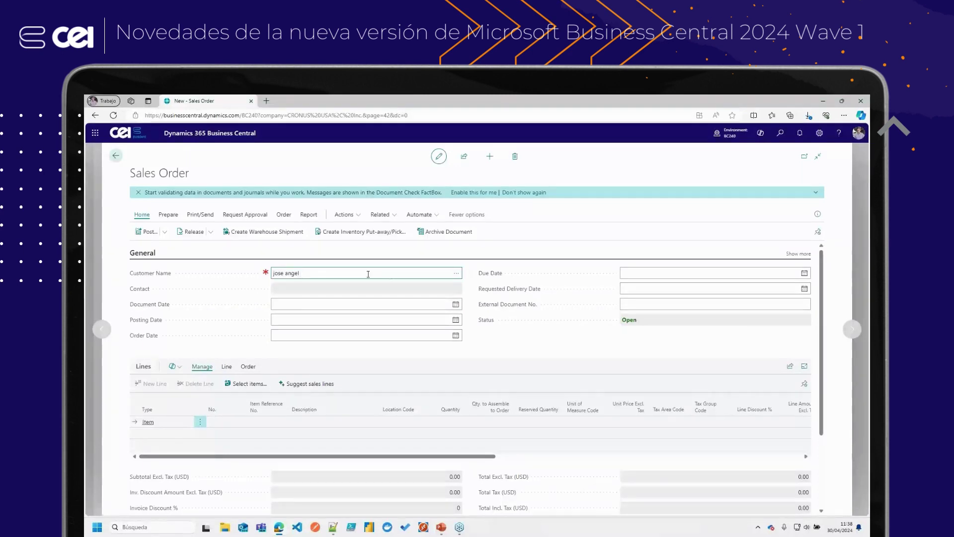
key(Tab)
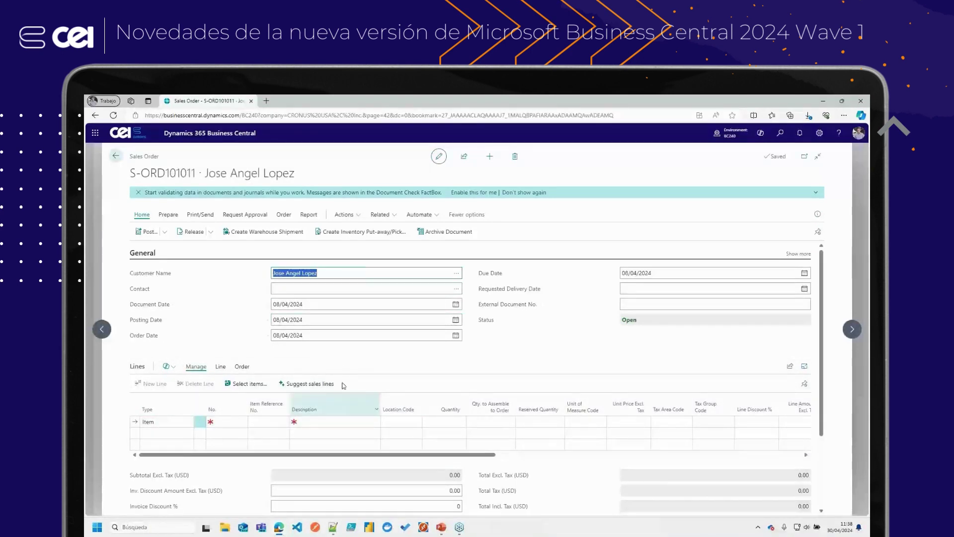
Generate a Copilot sales line suggestion from the prompt "Add a red chair" and insert it into the sales order.
click(177, 367)
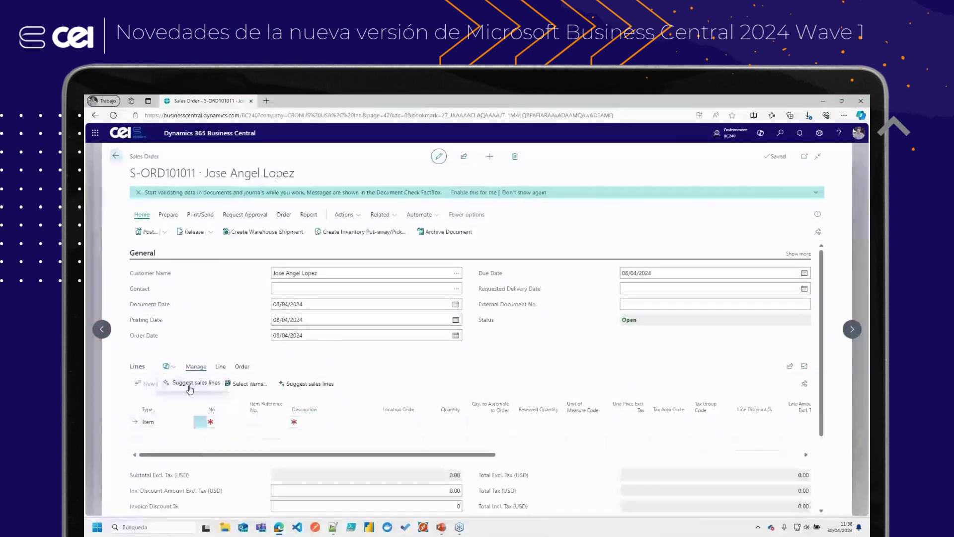
click(193, 383)
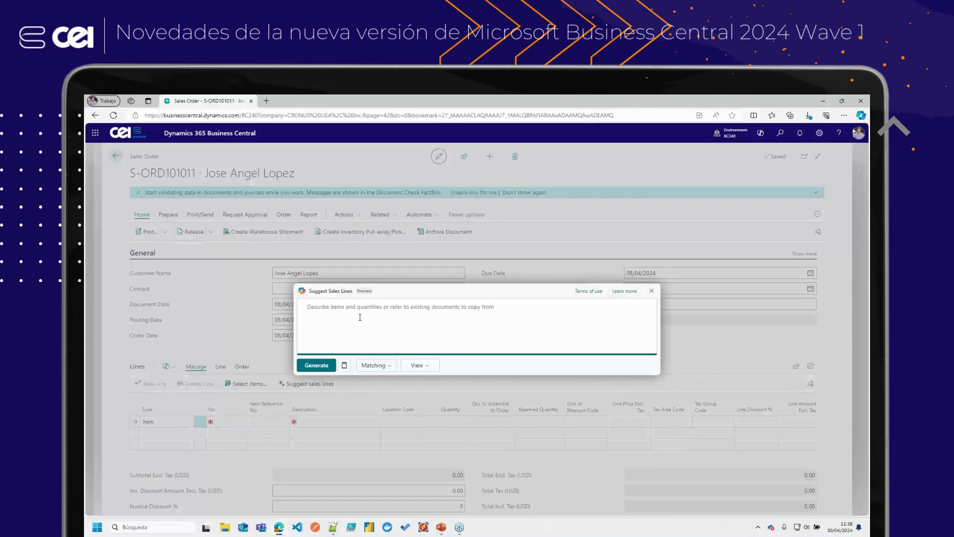
text(Add a )
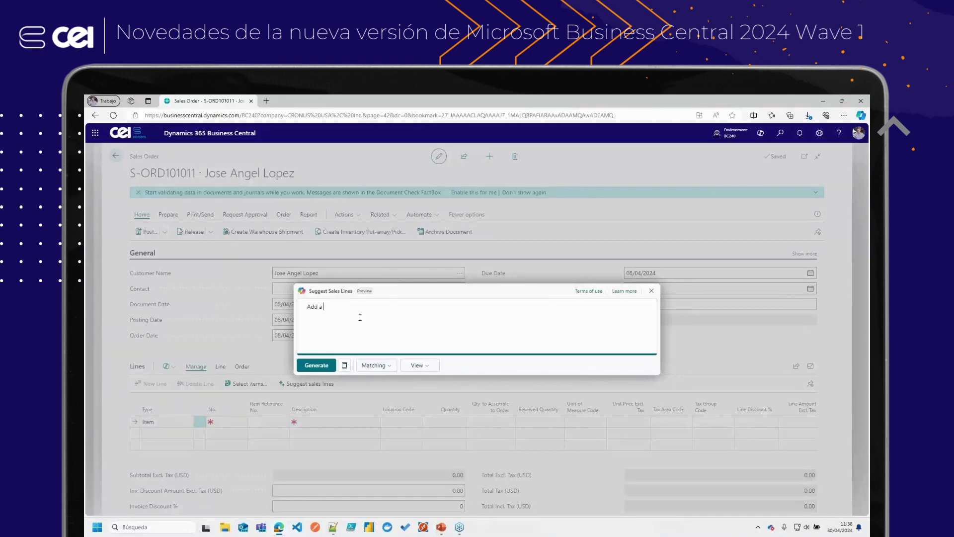
text(red chair)
click(316, 365)
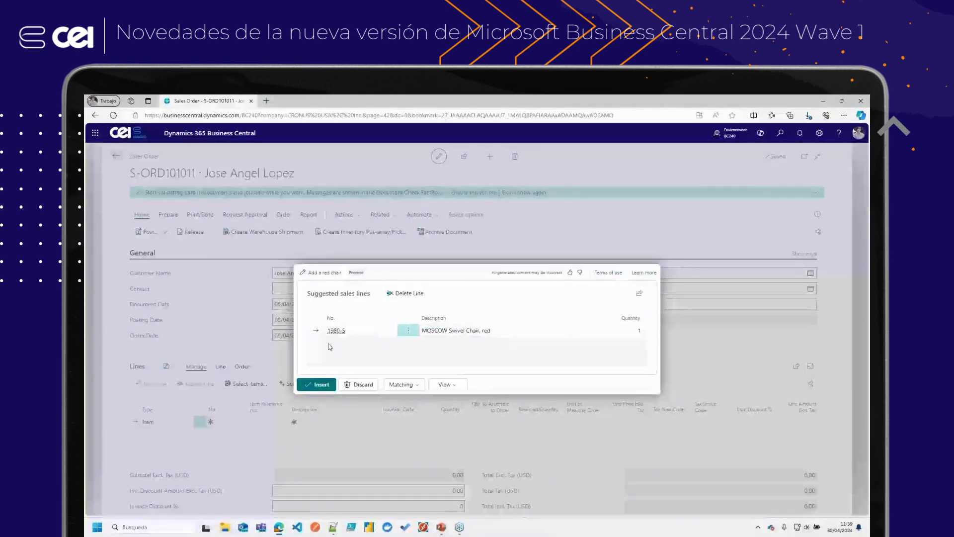
click(321, 384)
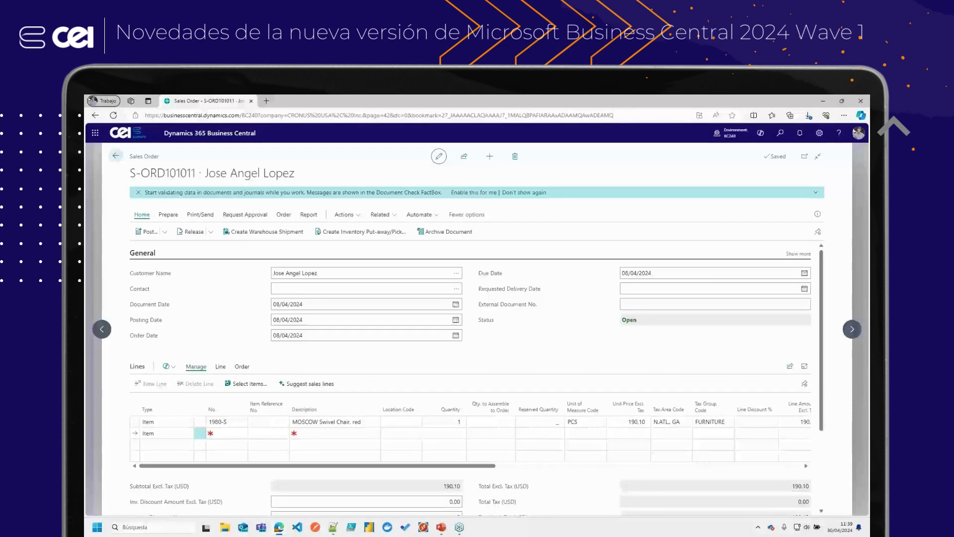
Return from the sales order to the home page and open the Copilot chat to browse its prompt guide.
click(116, 156)
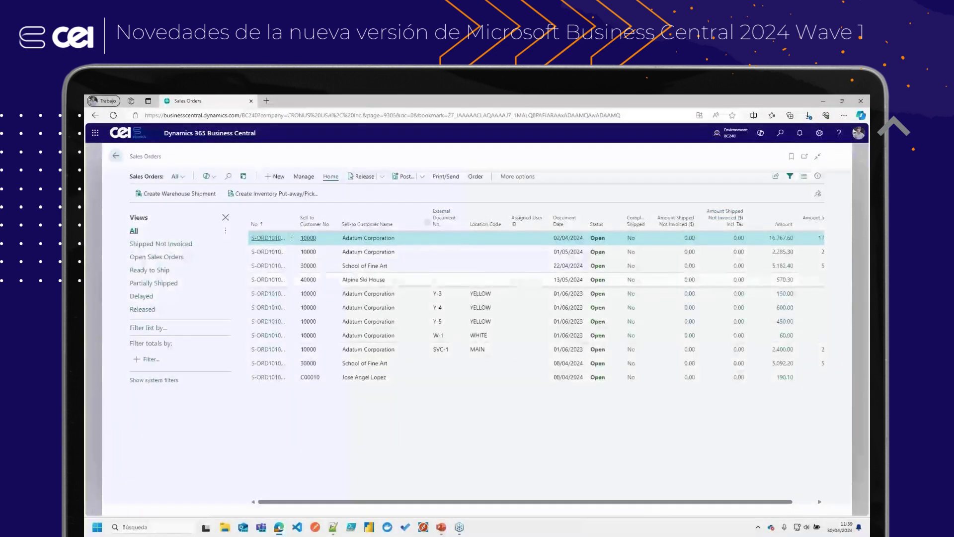
click(116, 156)
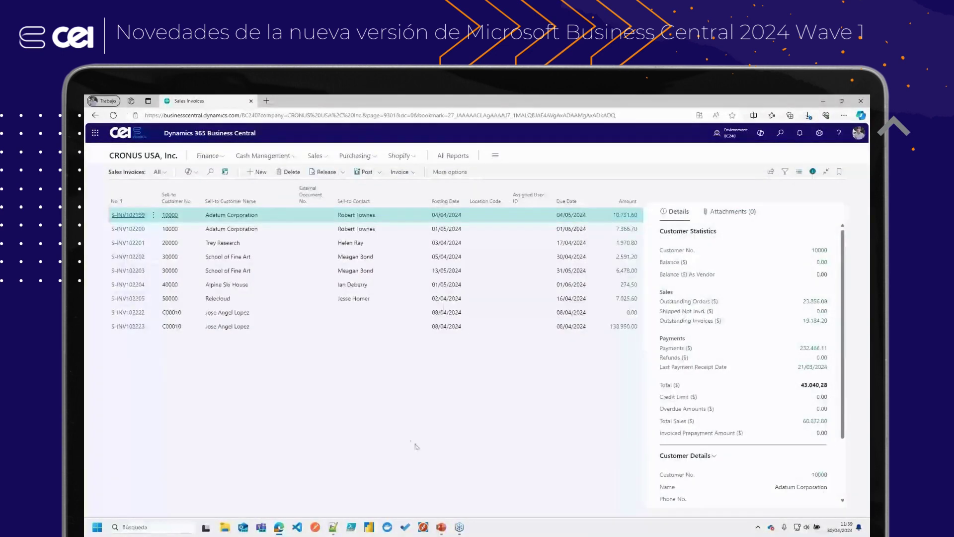
click(161, 134)
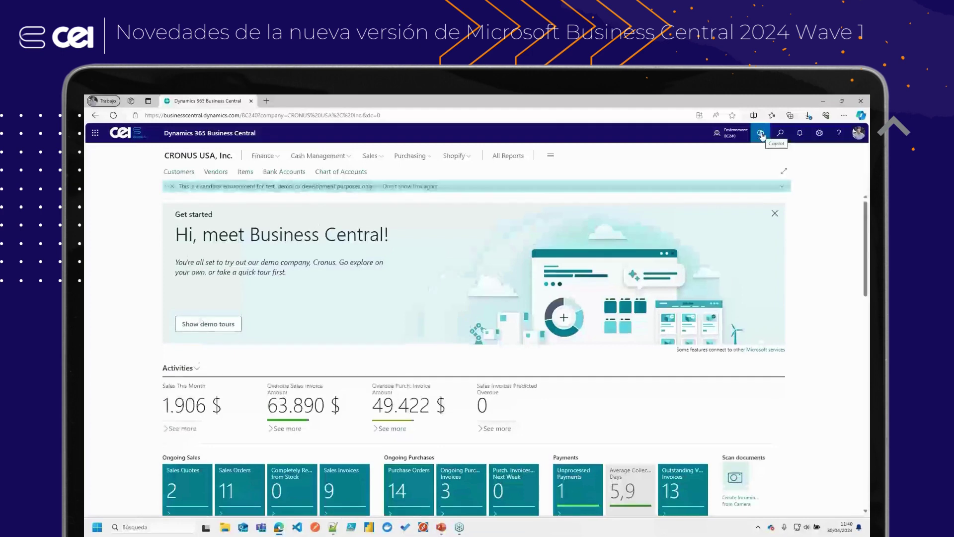
click(761, 133)
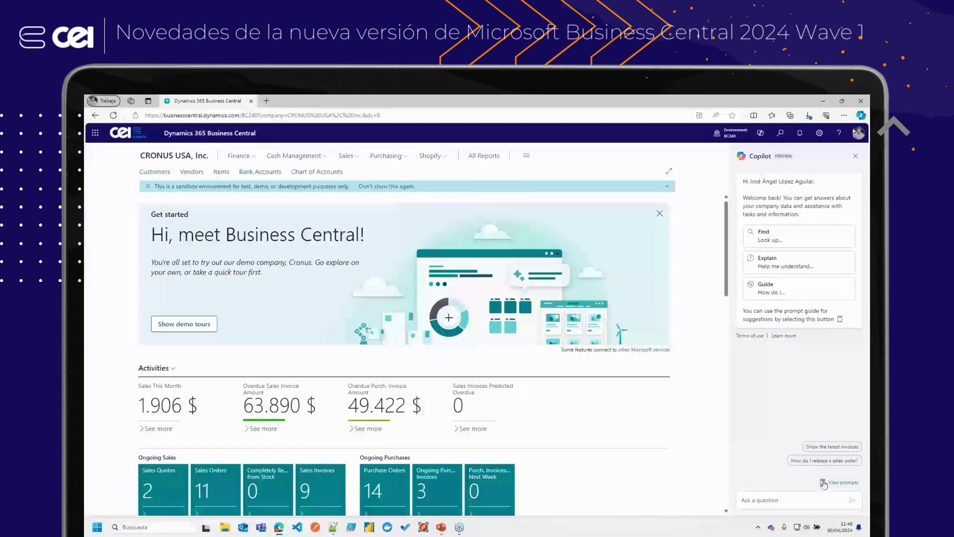
click(840, 485)
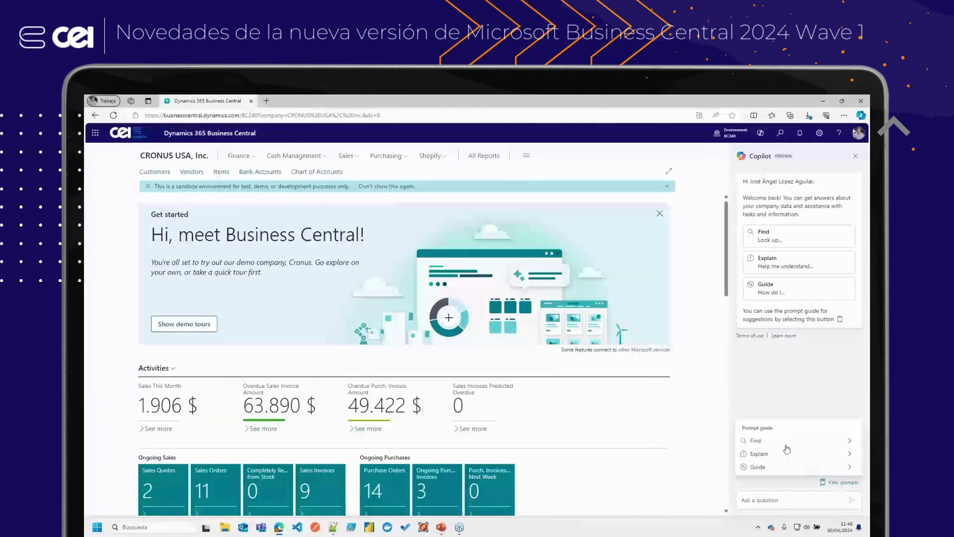
mouse_move(784, 444)
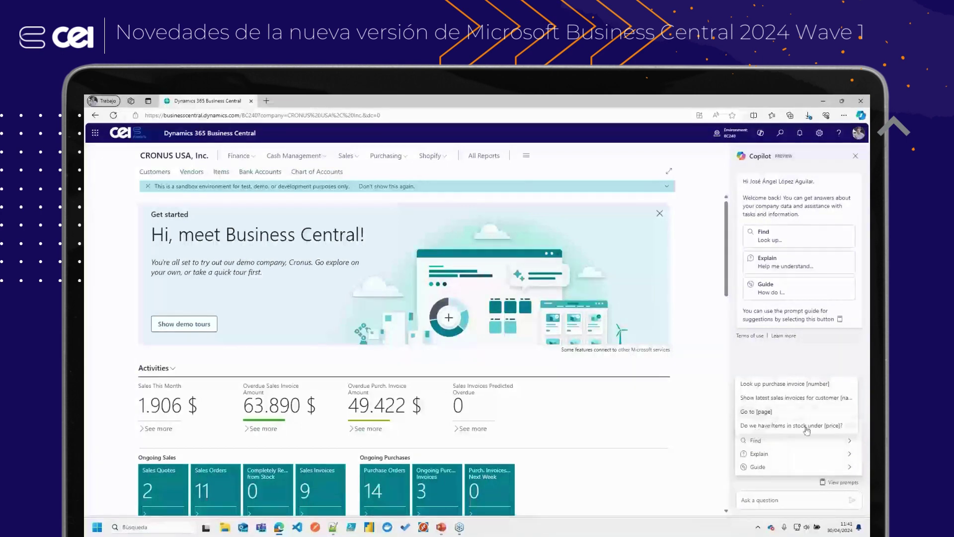
mouse_move(771, 469)
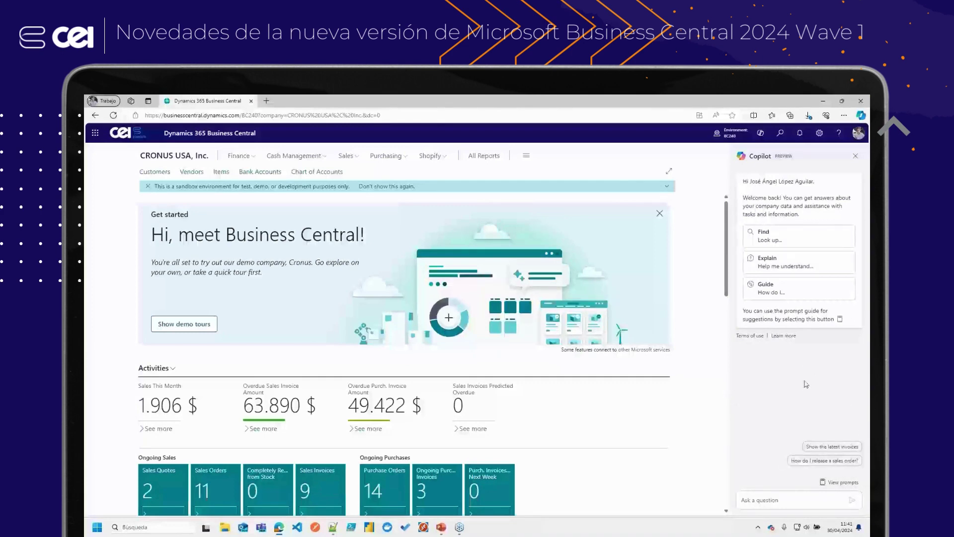
Ask Copilot "Find a customer from Spain", view the customer card it references and return to the home page.
click(770, 499)
text(Find a customer)
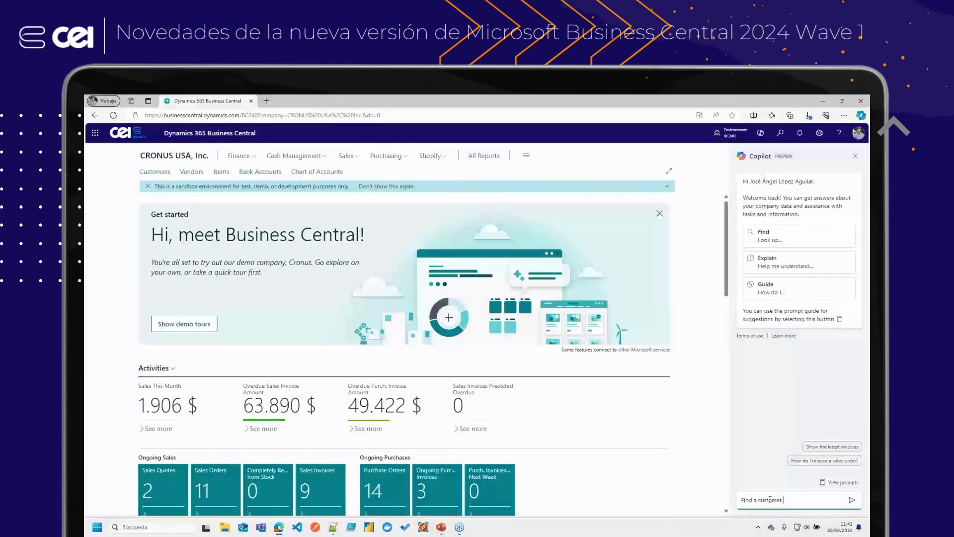
text( from Spain)
key(Return)
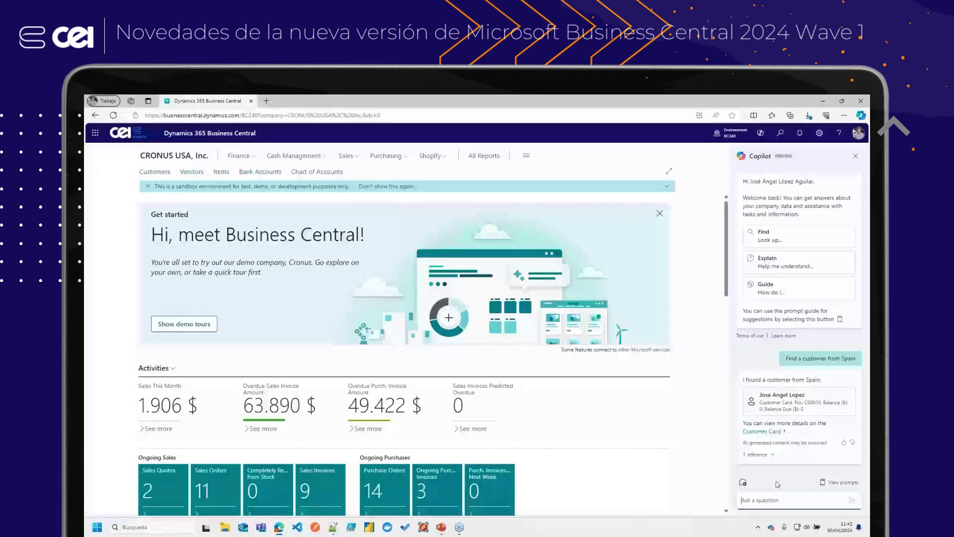
click(792, 403)
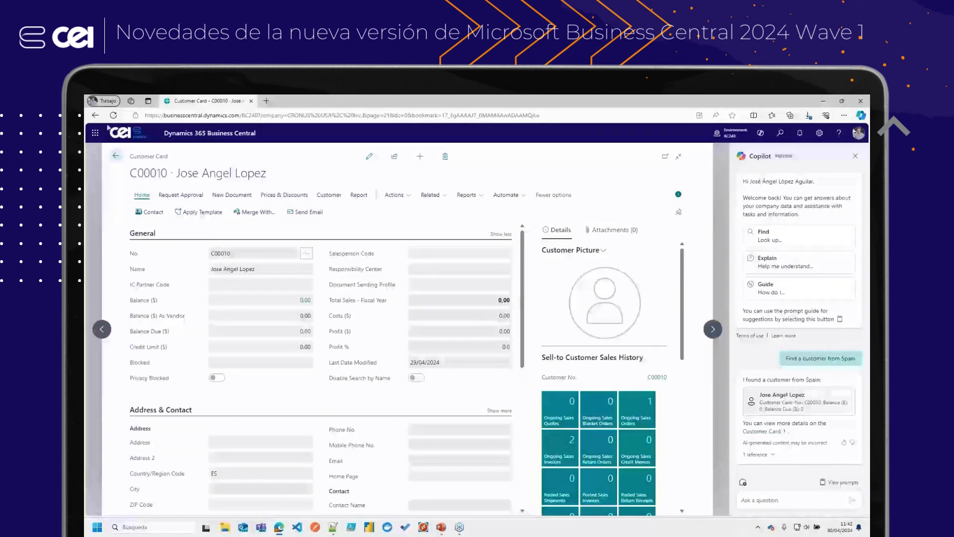
click(117, 156)
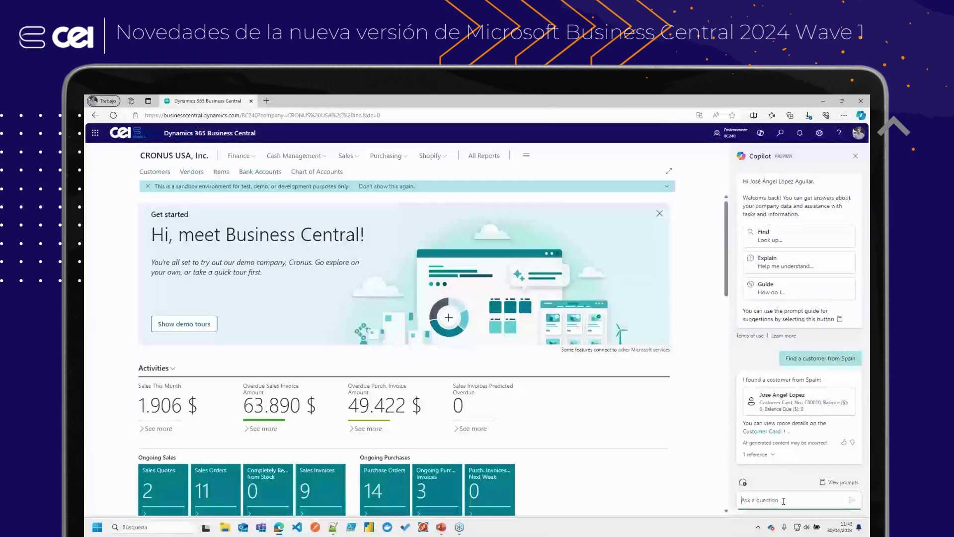
Ask Copilot "Find the customer with the higher balance", view the referenced customer card and return to the home page.
text(Find the custome)
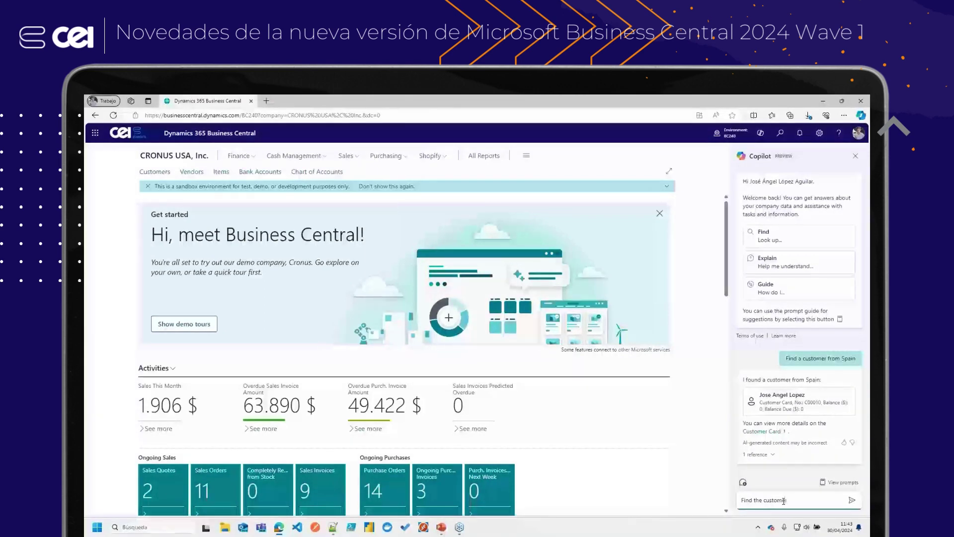
text(r with the higher)
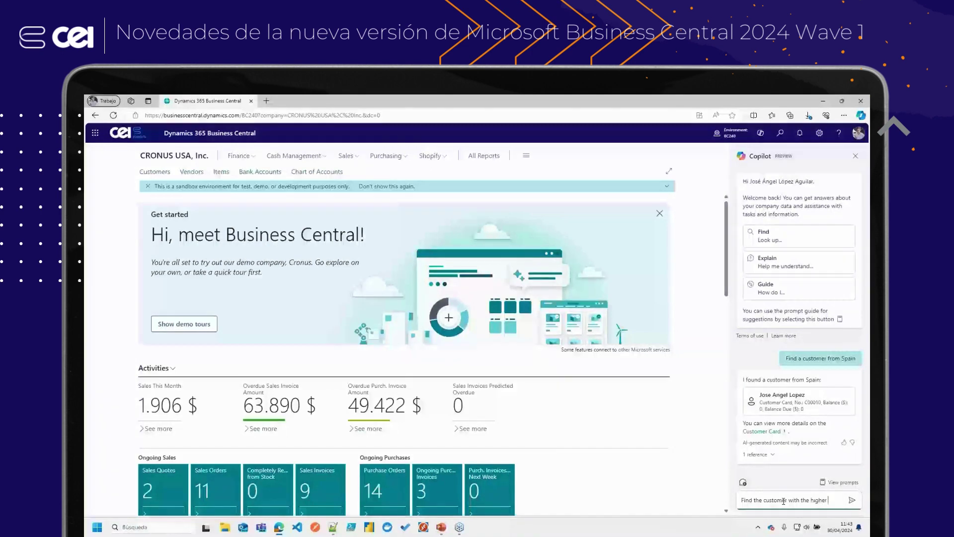
text( baklance)
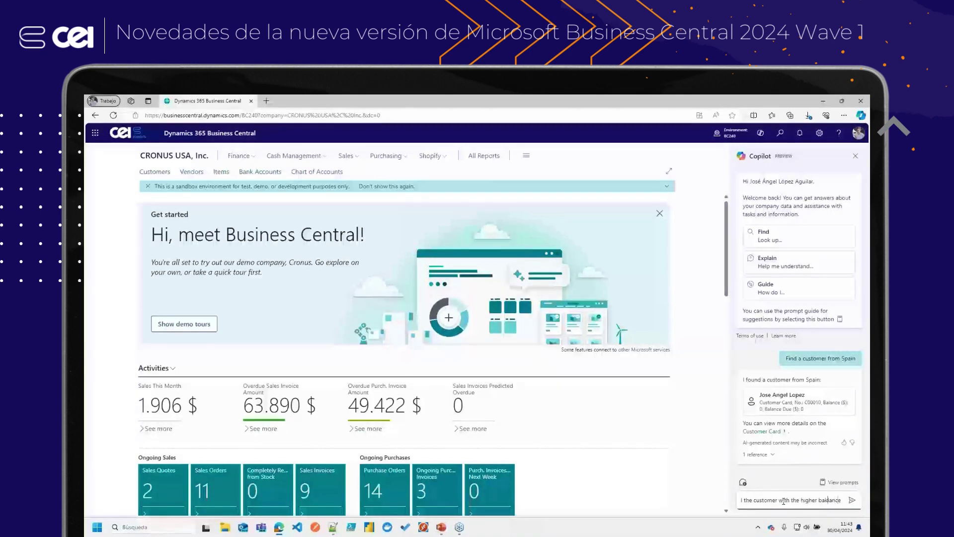
key(BackSpace)
key(Return)
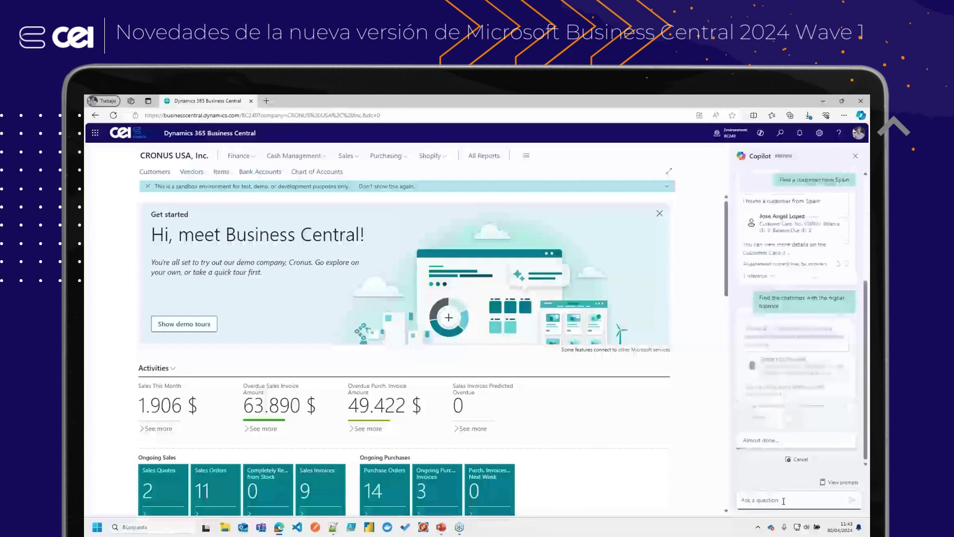
click(784, 501)
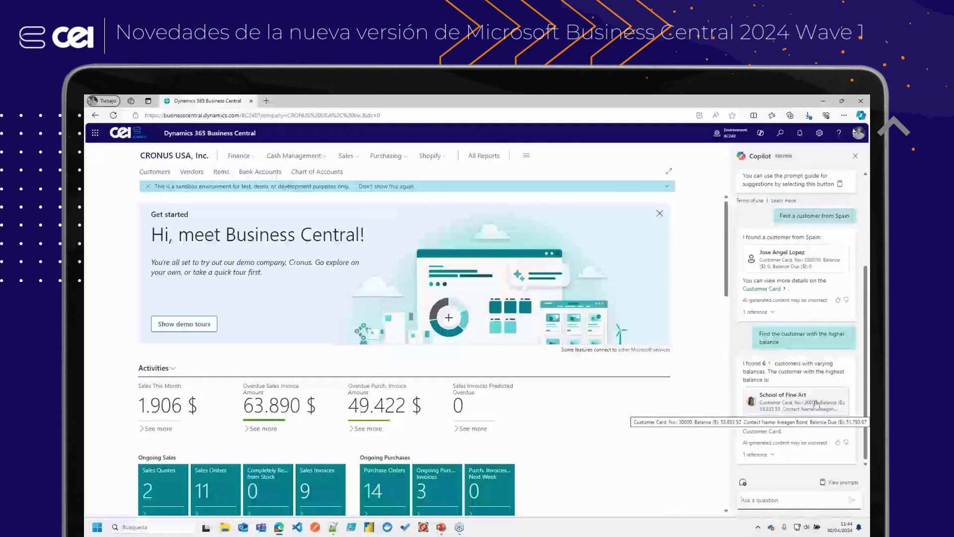
click(787, 414)
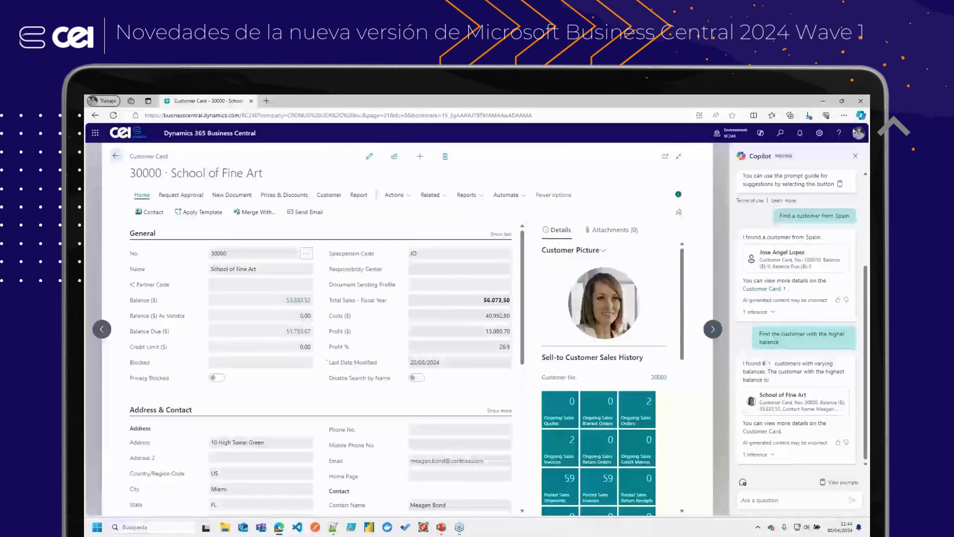
click(116, 155)
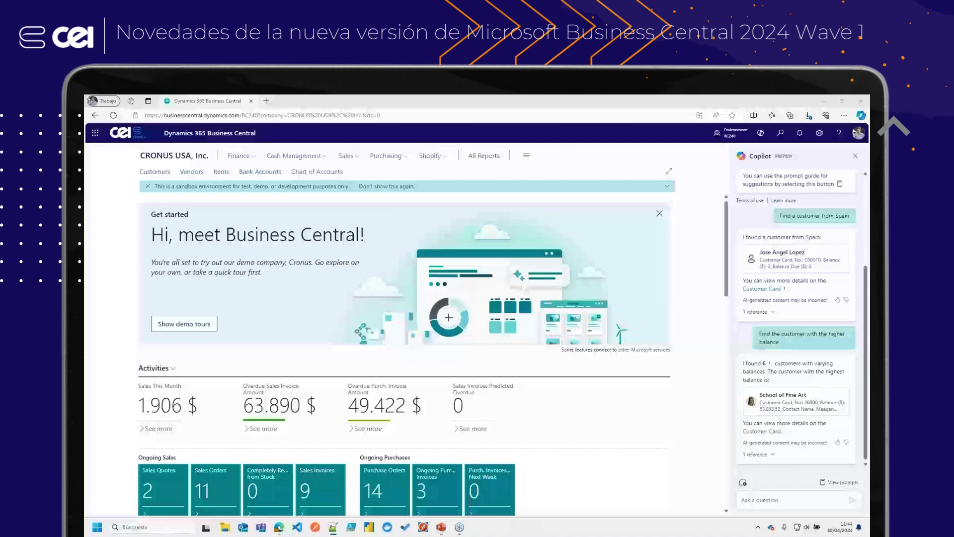
Ask Copilot "How can i revert a transaction".
click(779, 499)
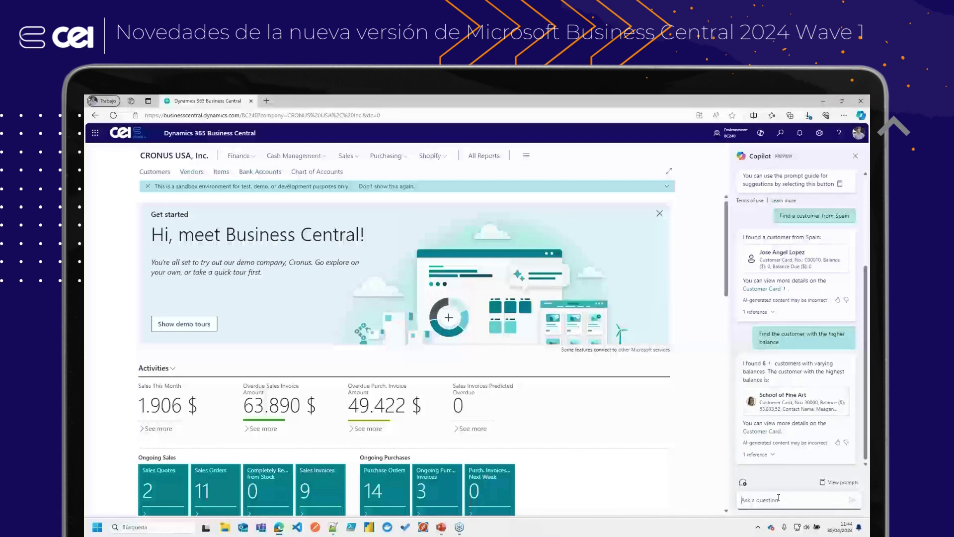
text(How i can)
key(BackSpace)
key(BackSpace)
key(BackSpace)
key(BackSpace)
text(can i revert a)
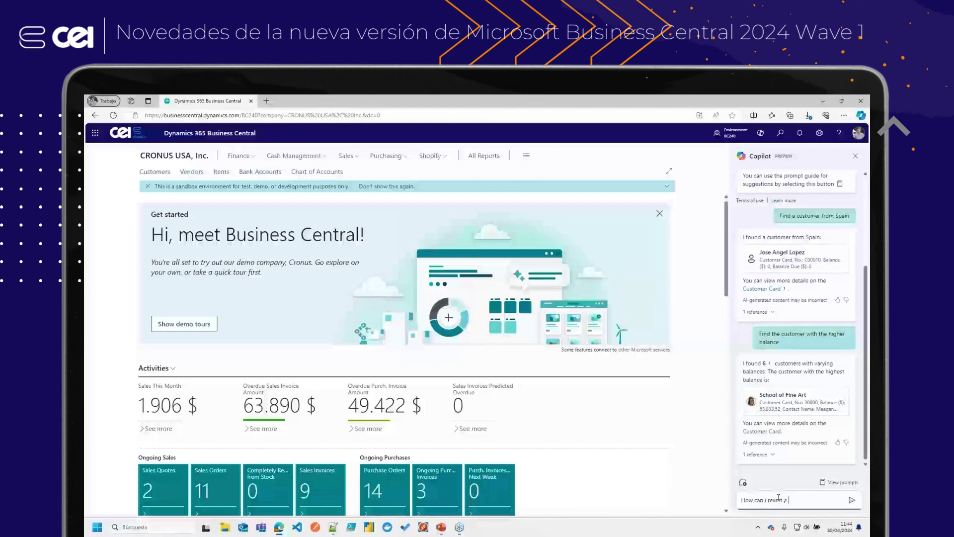
text( transaction)
key(Return)
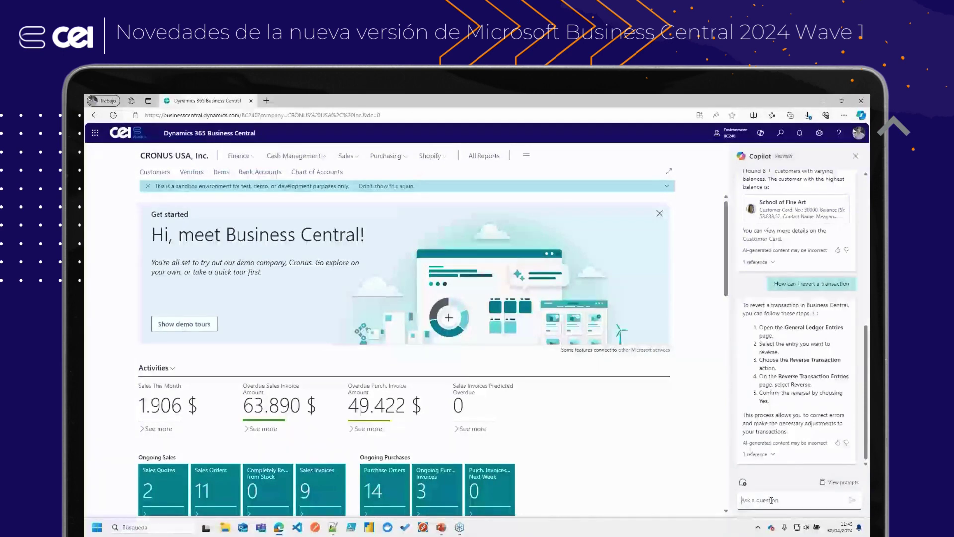
Ask Copilot "How can i make the ship from the vendor".
text(Ho)
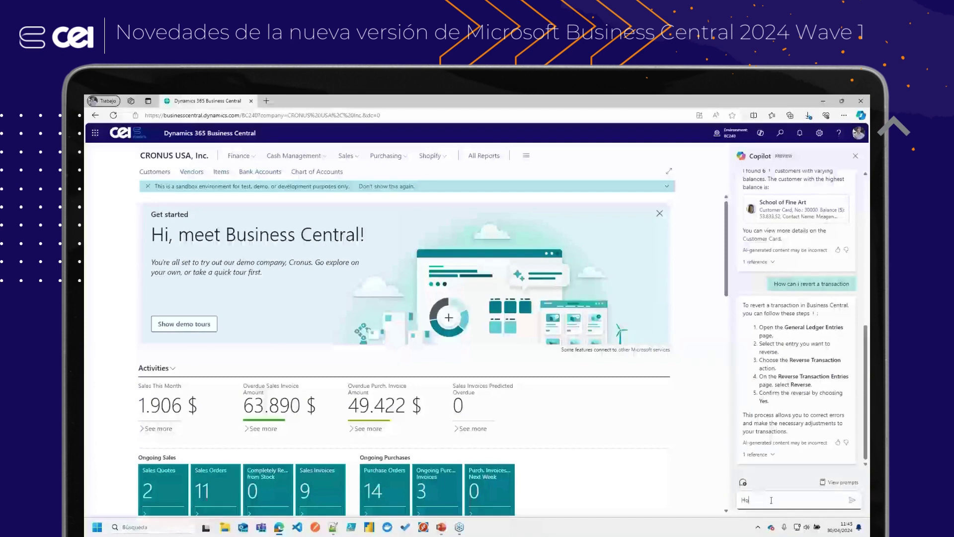
text(w i can)
text(can i)
text( make)
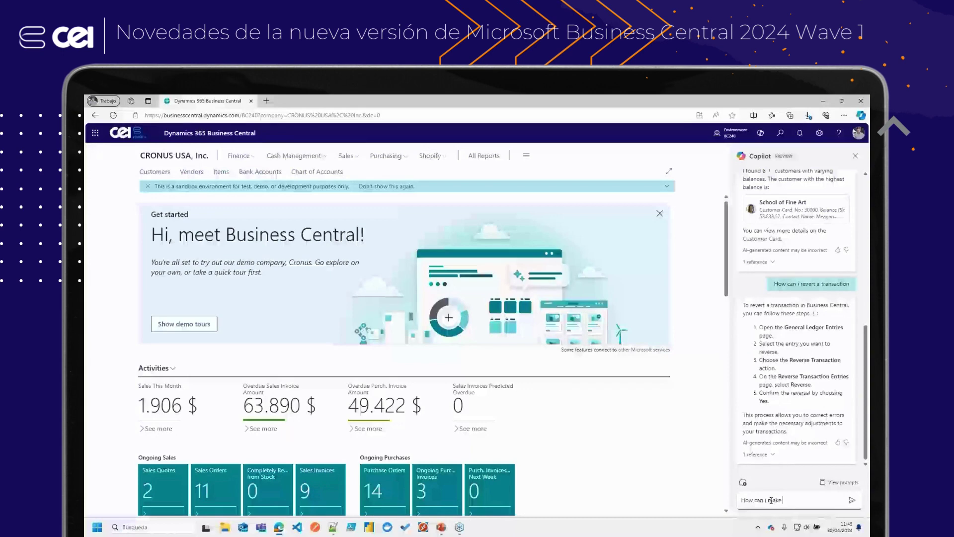
text( the ship)
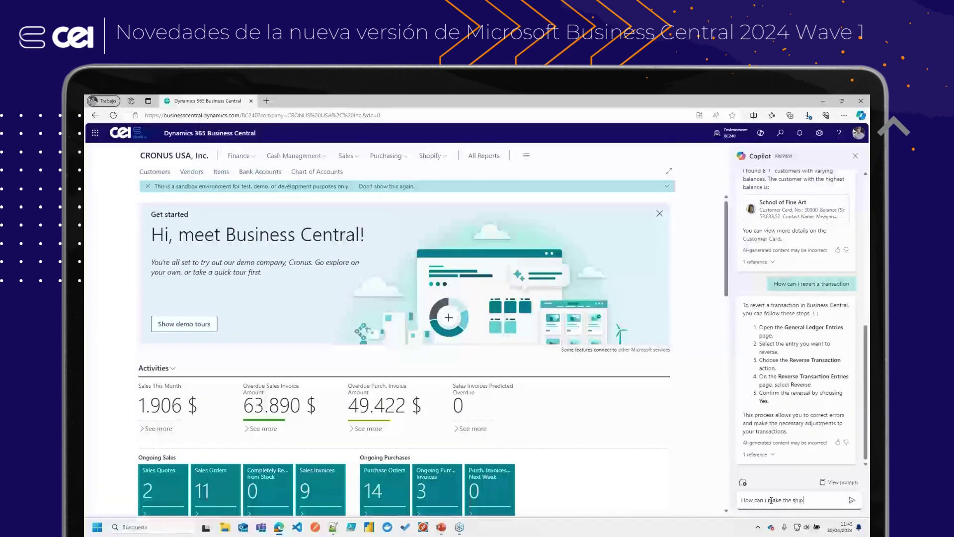
text( from the)
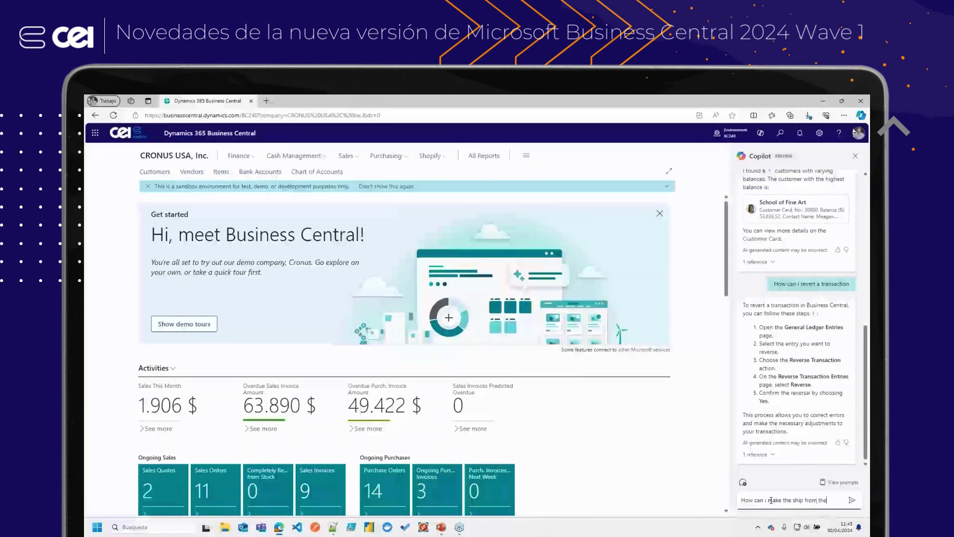
text( vendor)
key(Return)
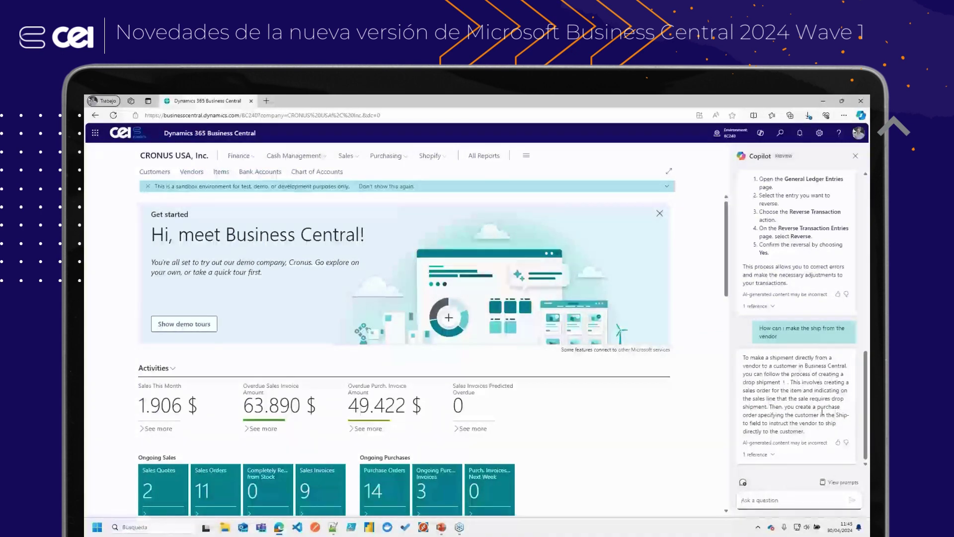
Open the Make drop shipments article referenced in Copilot's answer and skim through its instructions.
click(771, 455)
click(797, 453)
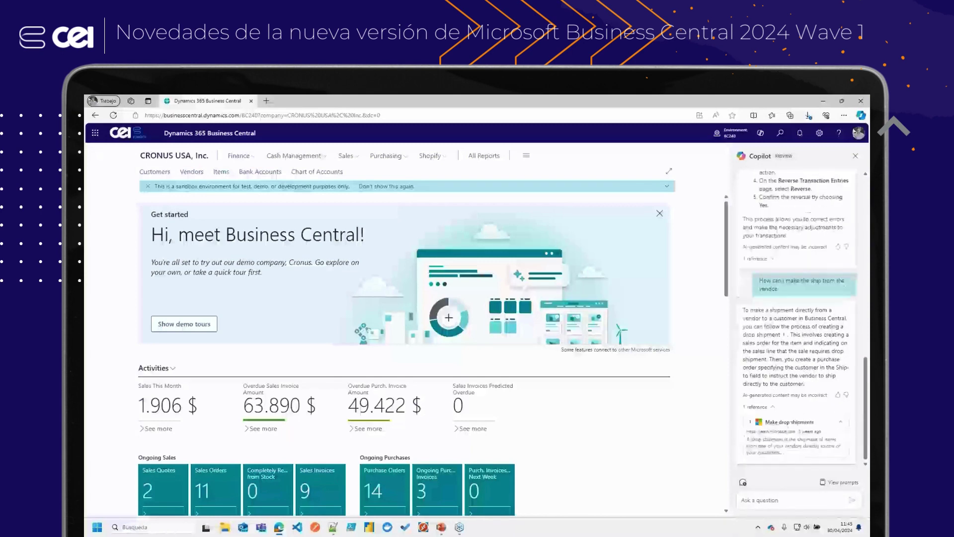
click(790, 422)
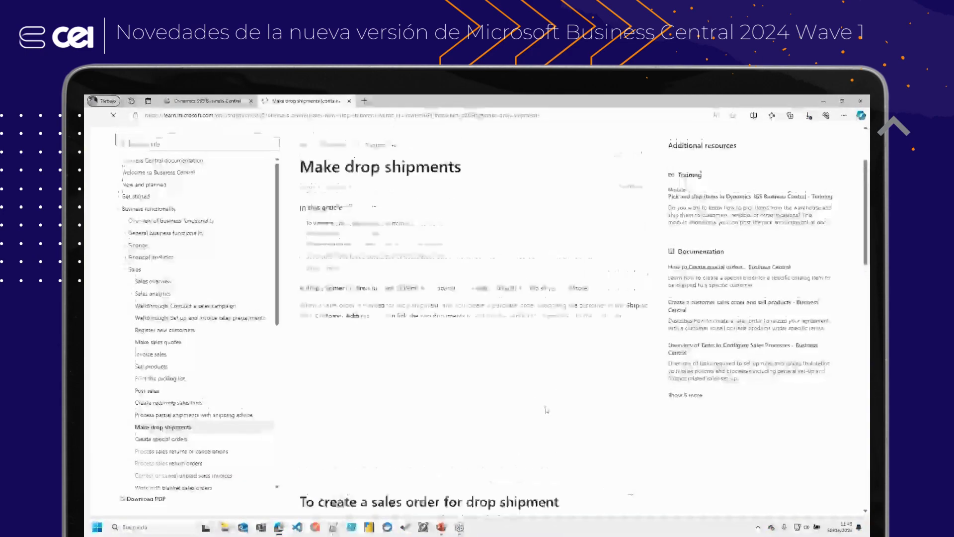
scroll(559, 348, down, 10)
scroll(560, 419, down, 5)
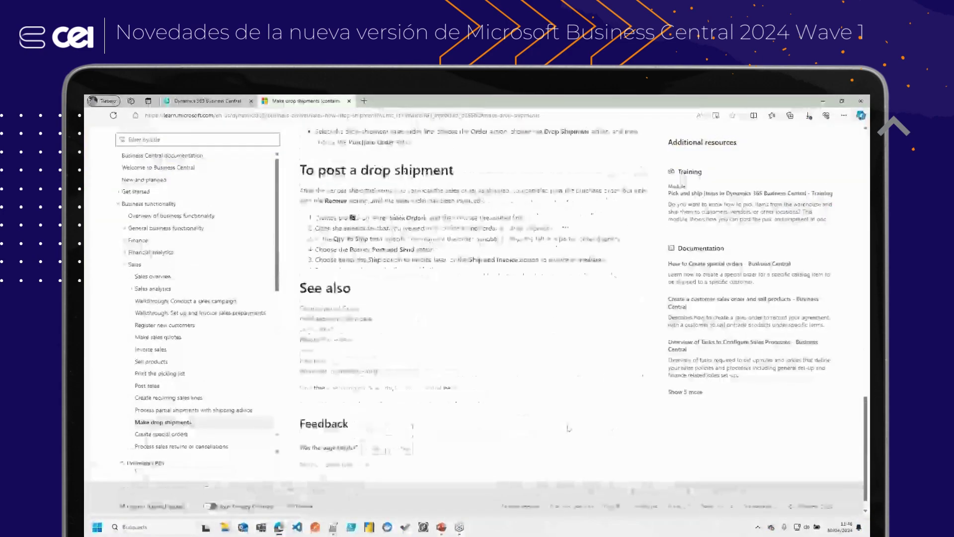
scroll(561, 419, up, 20)
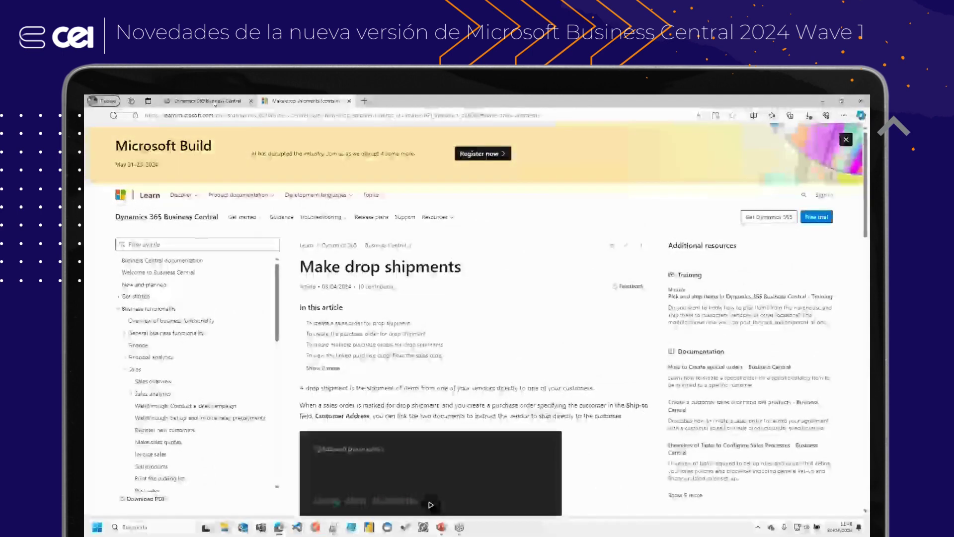
Switch back to the Business Central home page and activate Copilot's question box.
click(214, 102)
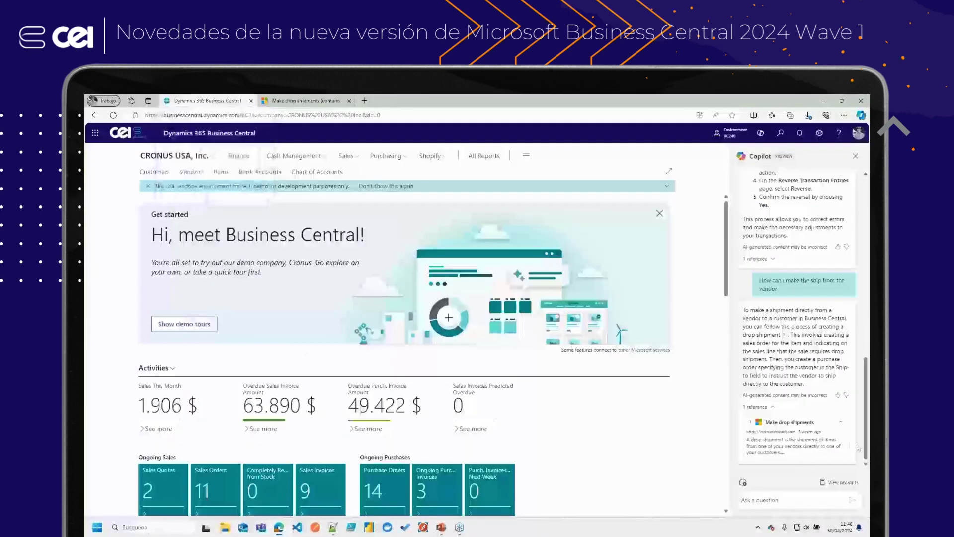
click(781, 501)
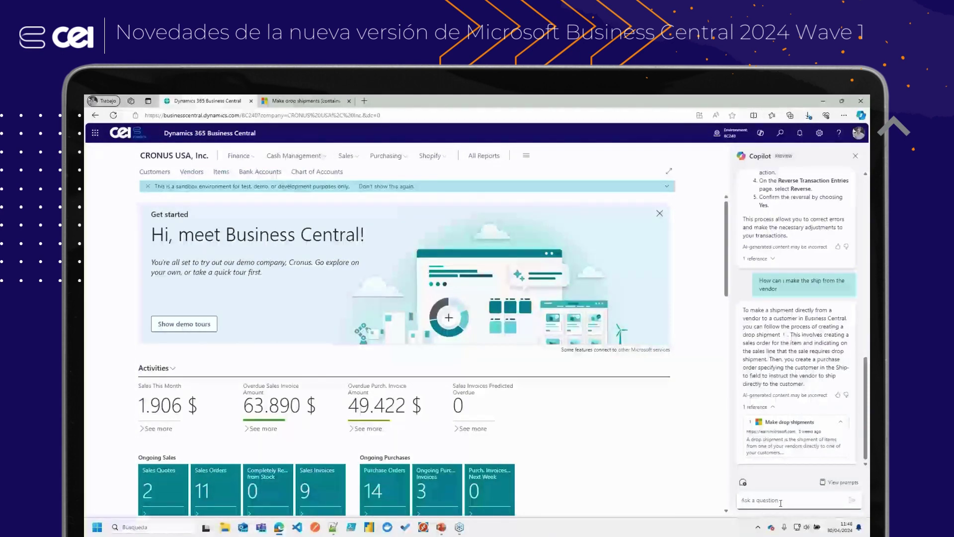
text(eXPLAIN)
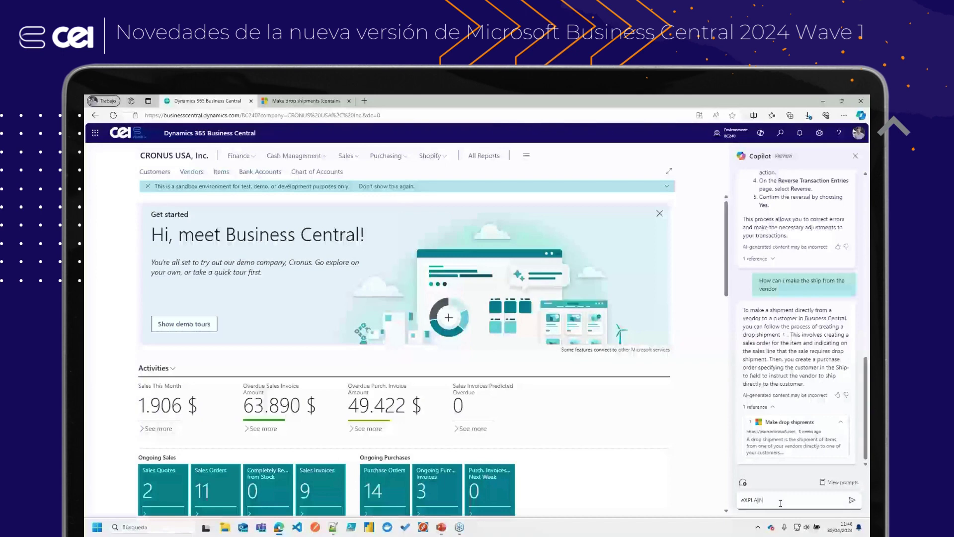
key(BackSpace)
key(BackSpace)
key(BackSpace)
key(BackSpace)
key(BackSpace)
key(BackSpace)
key(BackSpace)
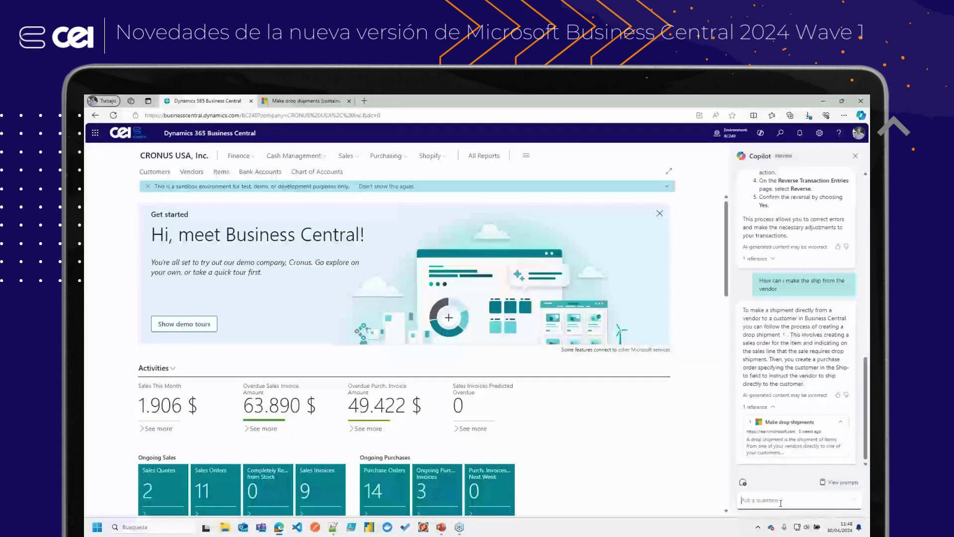
Ask Copilot "Explain the difference between the document date and the posting date in a posted sales invoice".
text(Explain)
text( the difference)
text( between)
text( th)
text(e document date)
text( and the)
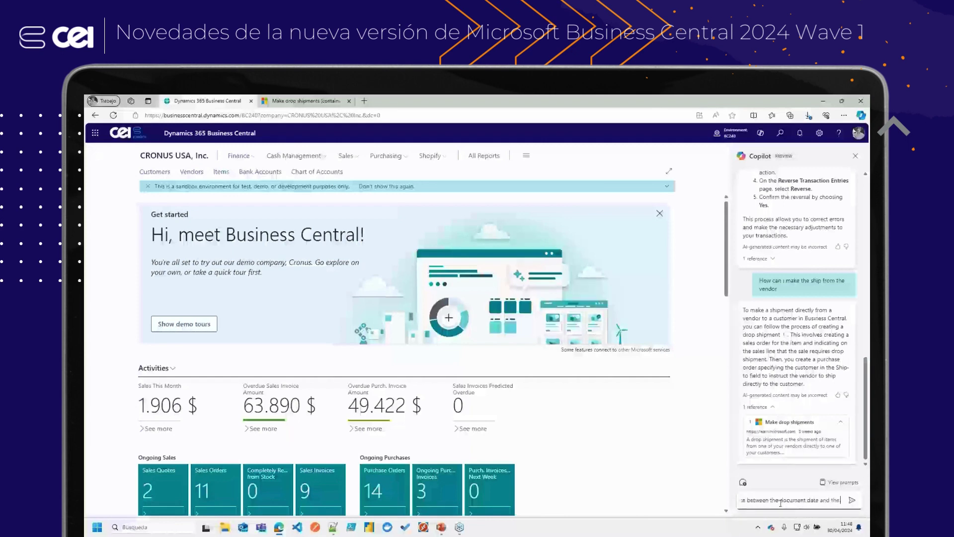
text( posting date)
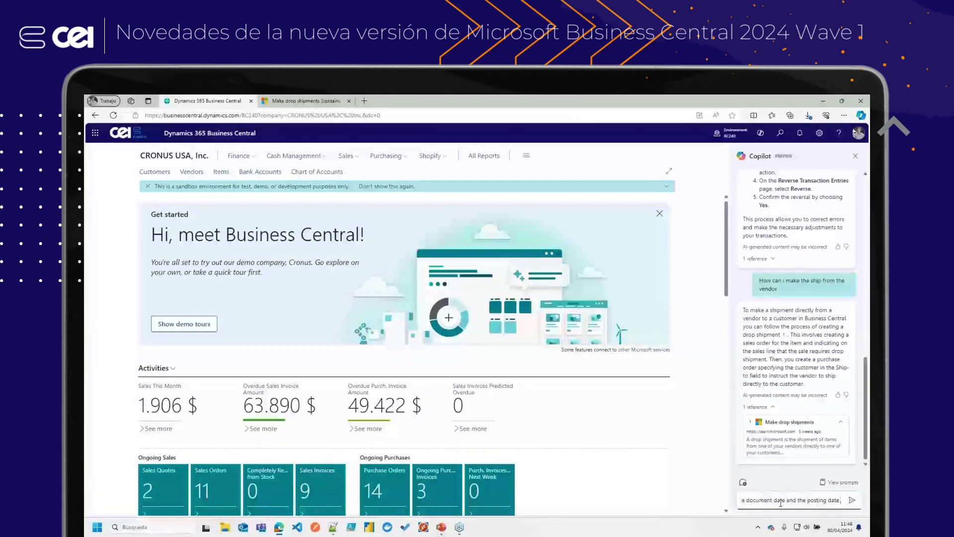
text(a)
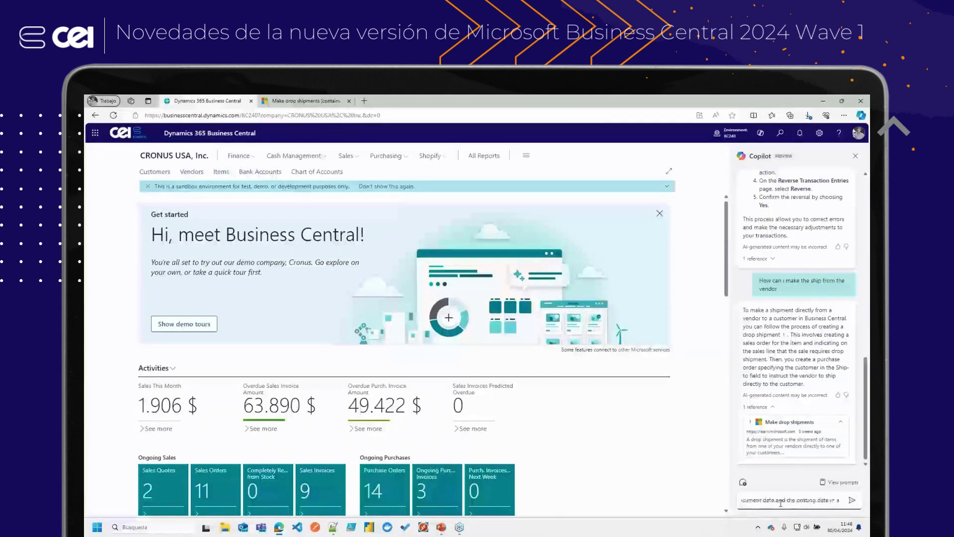
text( posting)
text( sales invoice)
key(Return)
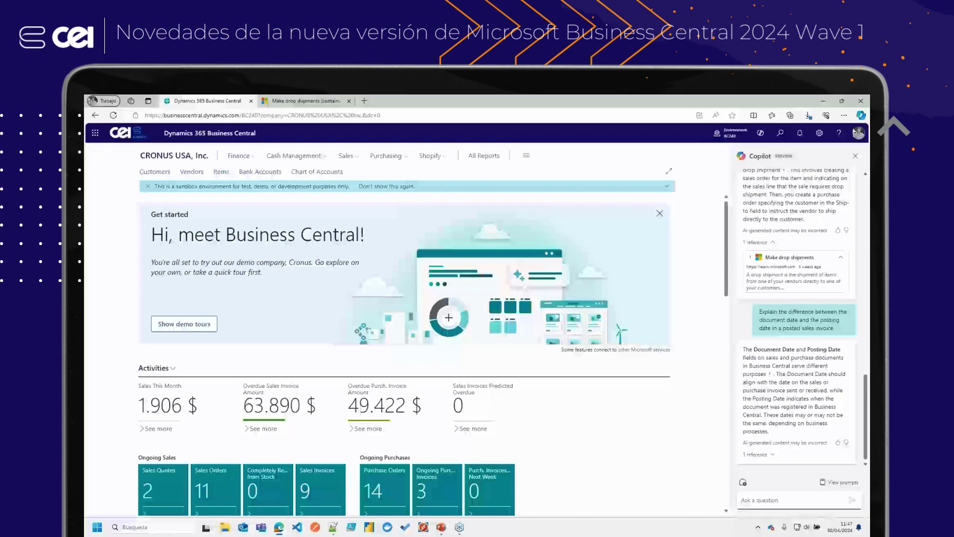
Ask Copilot "Does Business Central support intercompany".
click(760, 499)
text(Does )
text(Business Centra)
text(l)
text( support)
text(intercompany accounting)
key(Return)
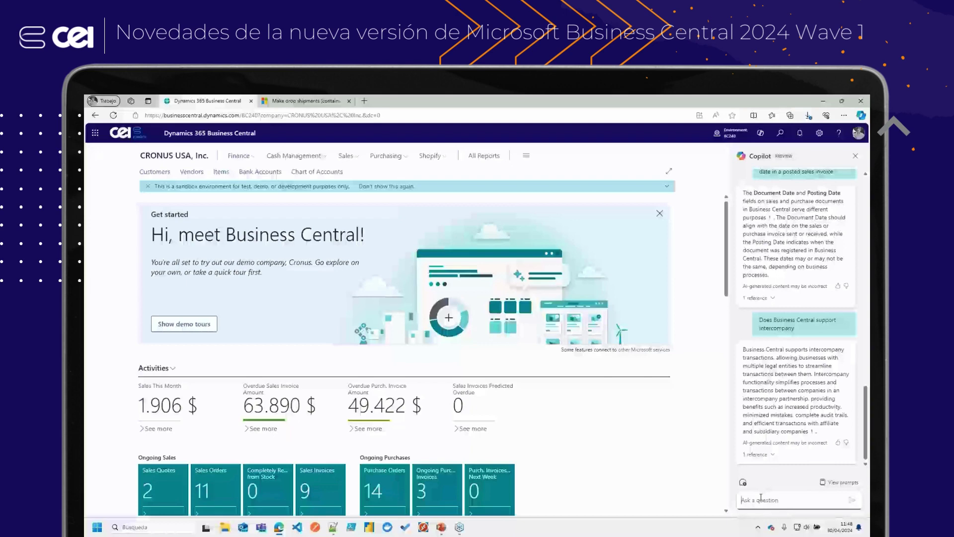
Ask Copilot "Find posted sales invoices with a chair", view the School of Fine Art invoice and return to the home page.
text(Find posted sales invoices)
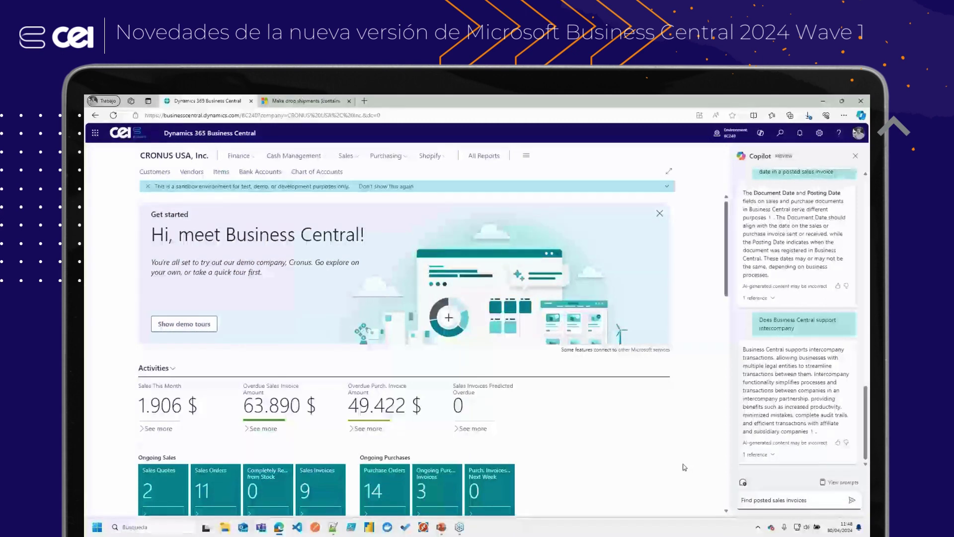
text( with)
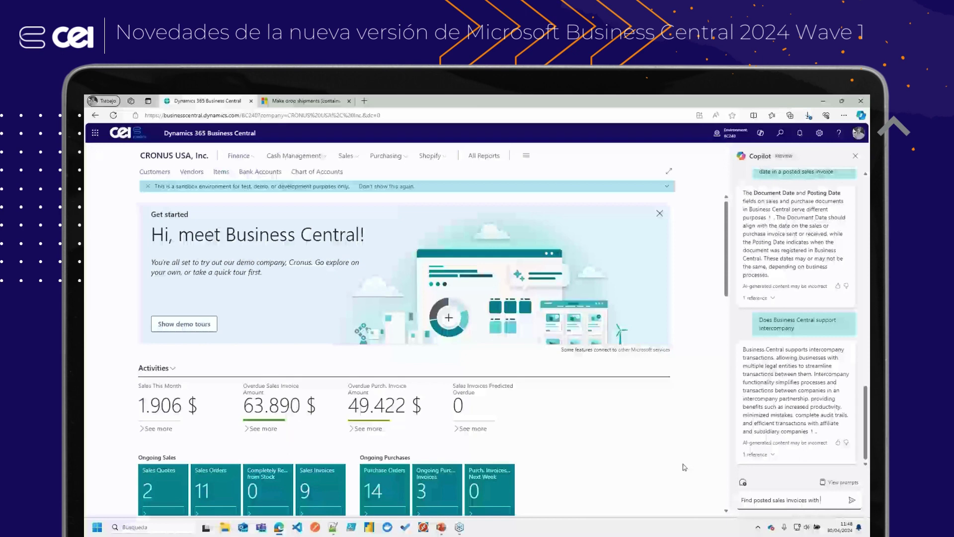
text( a chai)
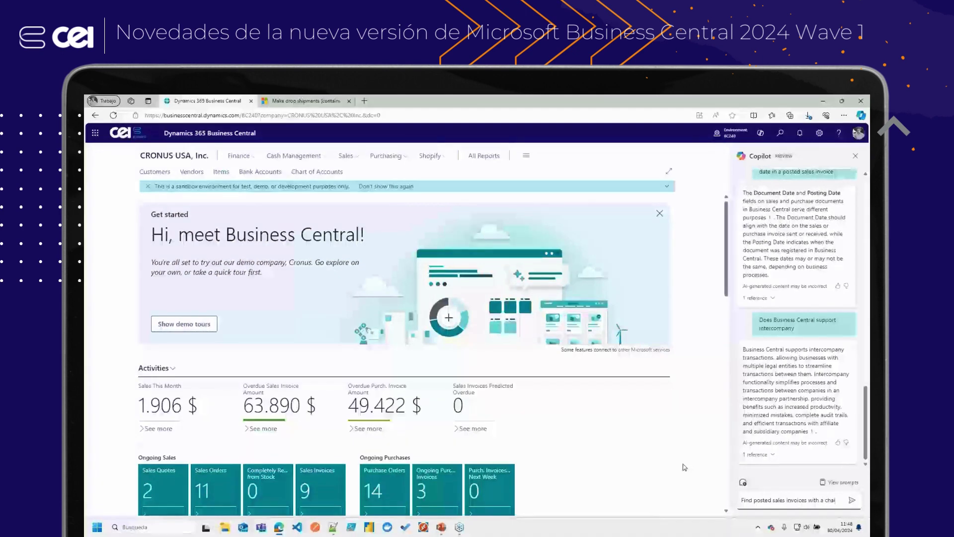
text(r)
key(Return)
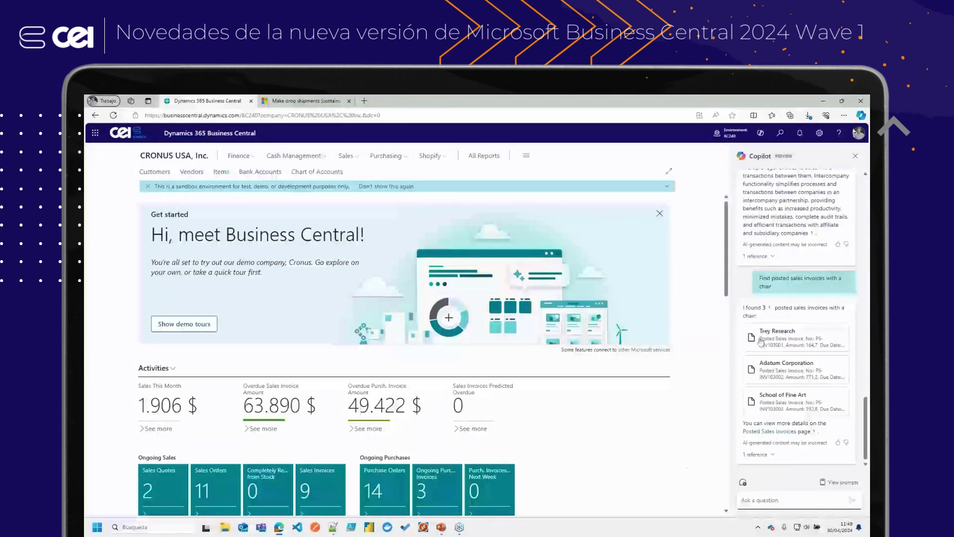
click(791, 403)
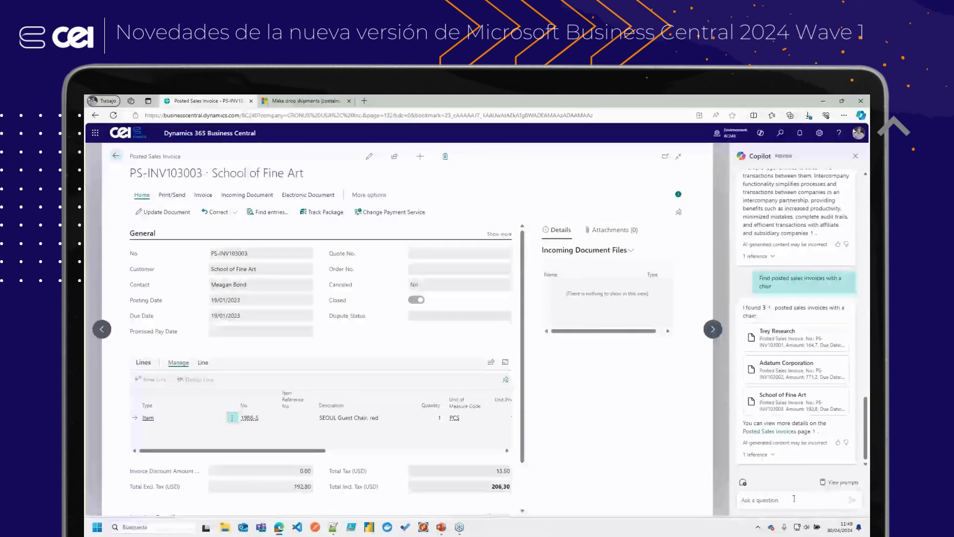
click(116, 156)
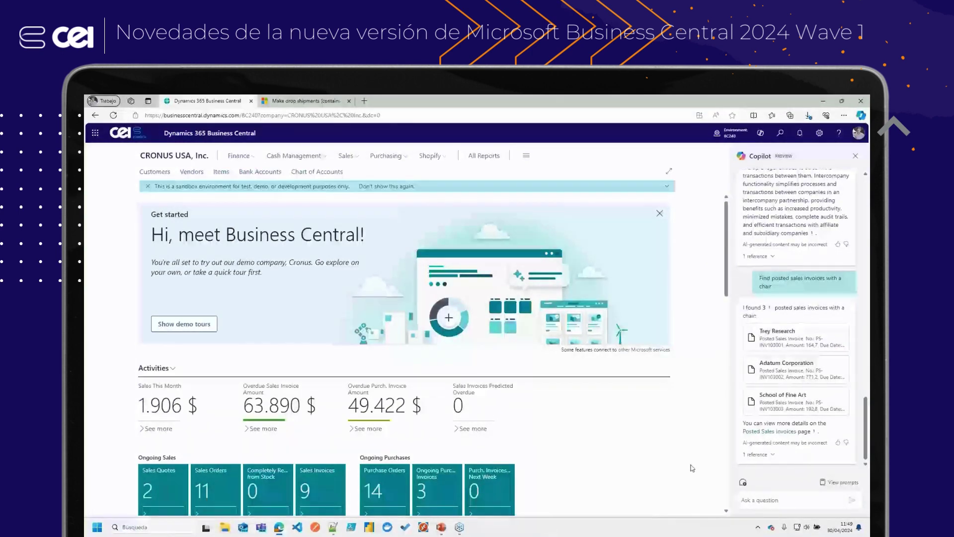
Ask Copilot "Which of those are unpaid" and look back through the earlier answers in the conversation.
click(775, 500)
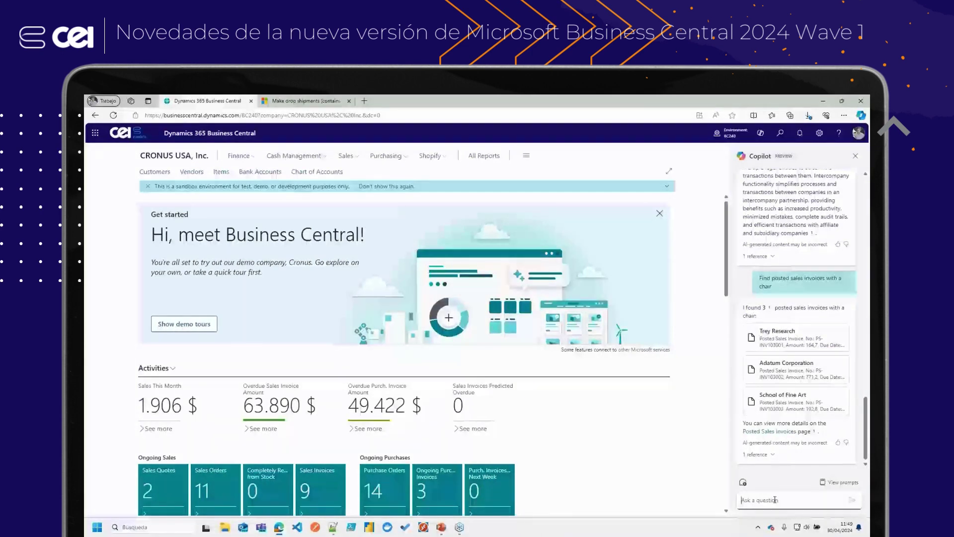
text(Which of those are unpaid)
key(Return)
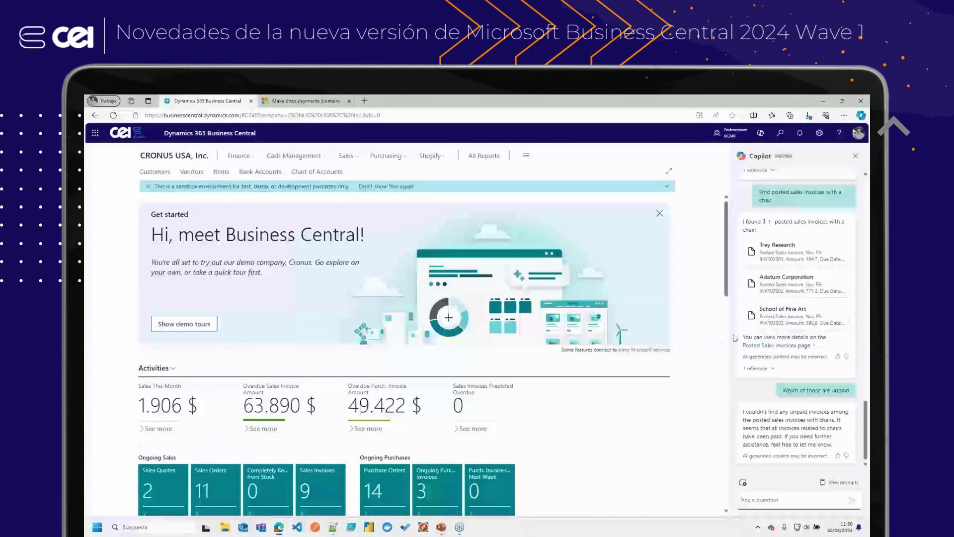
scroll(845, 440, up, 5)
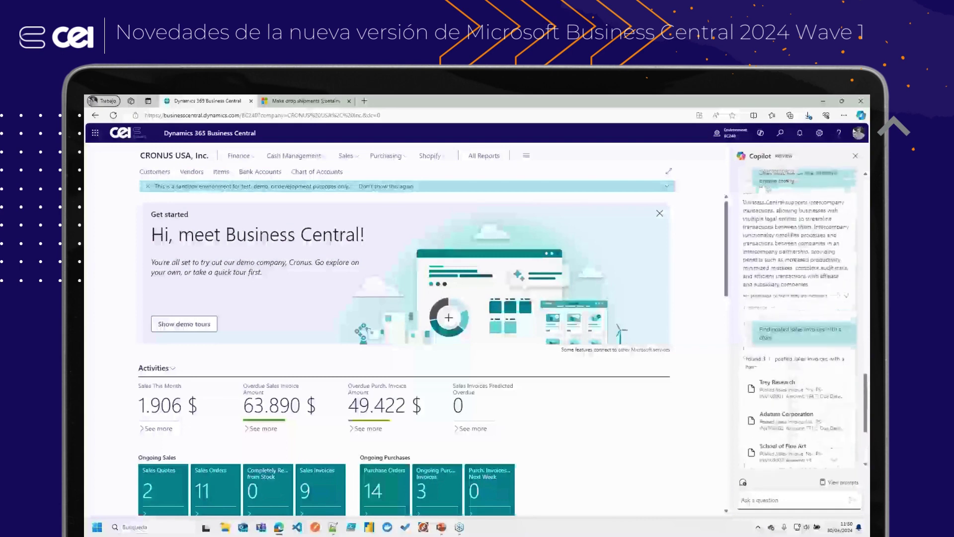
scroll(799, 446, down, 5)
scroll(799, 447, up, 2)
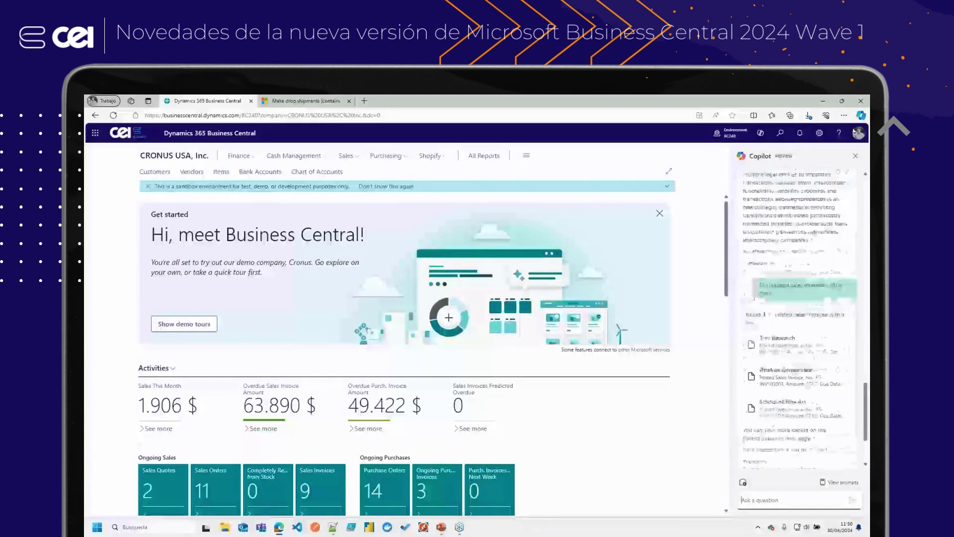
scroll(799, 446, down, 2)
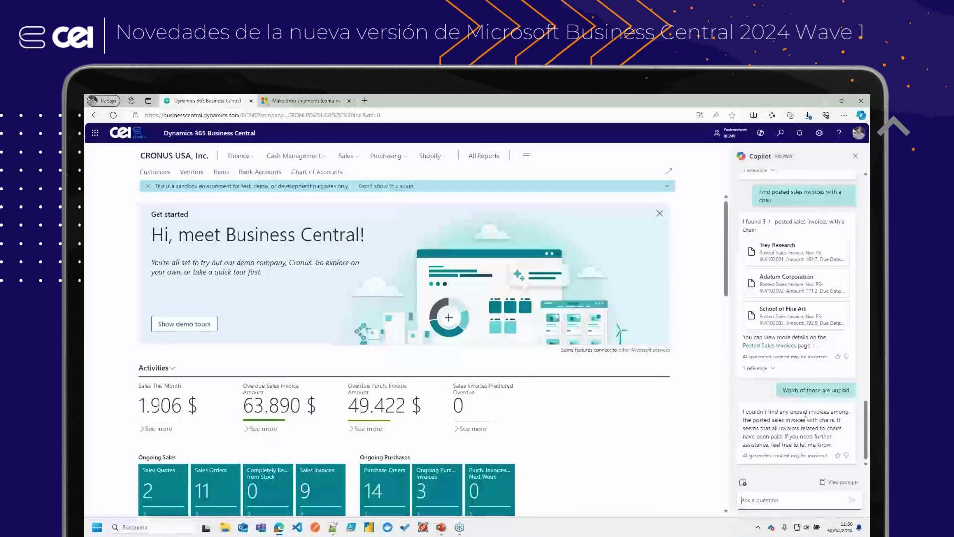
scroll(805, 409, up, 10)
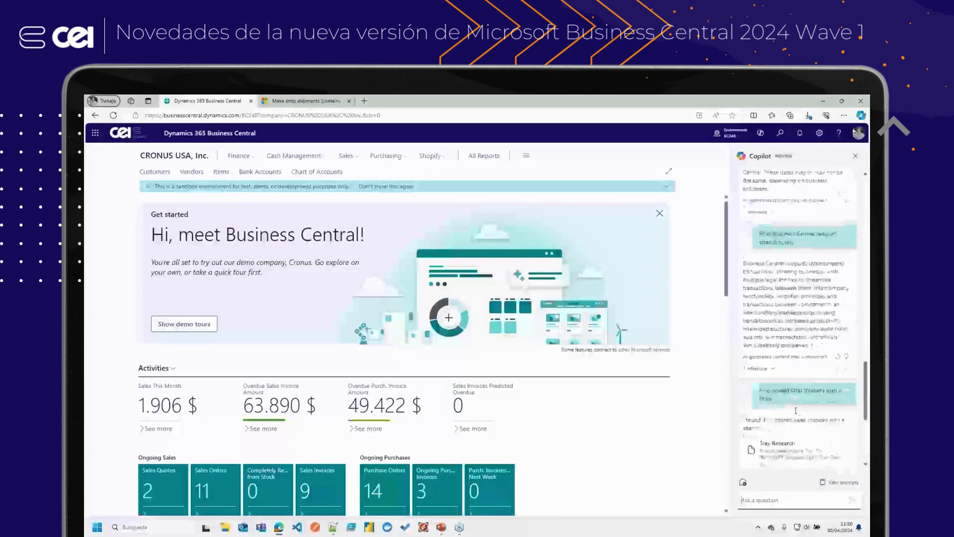
scroll(803, 411, up, 4)
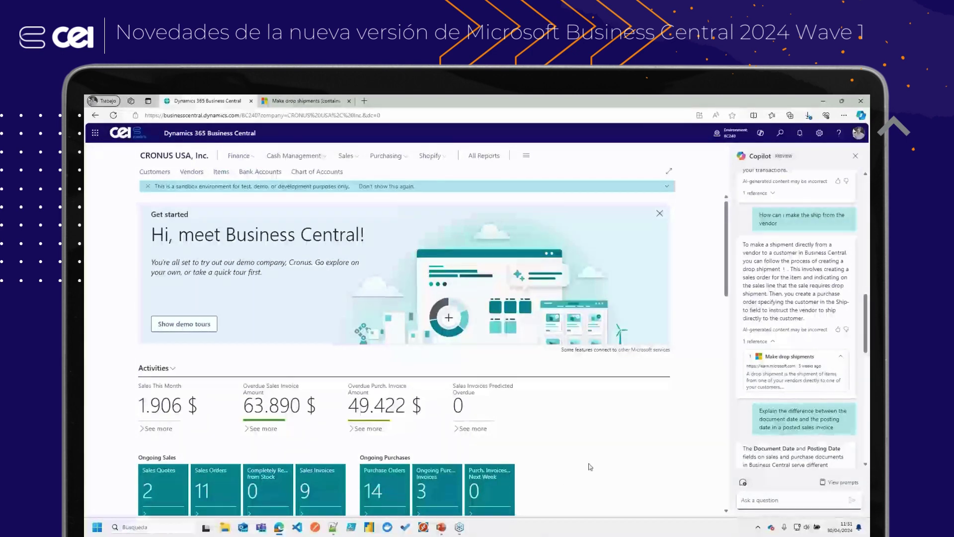
Search for "customer ledg" and open the Customer Ledger Entries page.
click(781, 134)
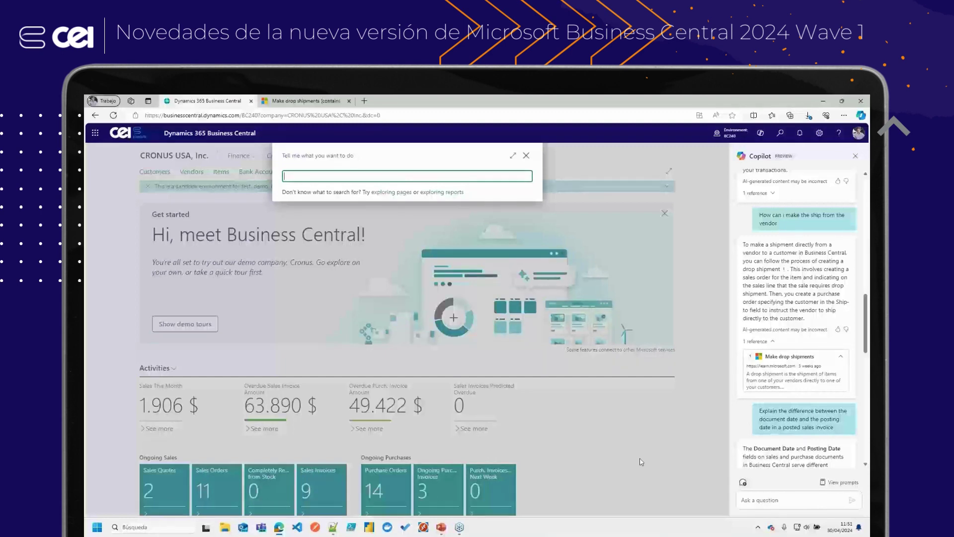
text(customer ledg)
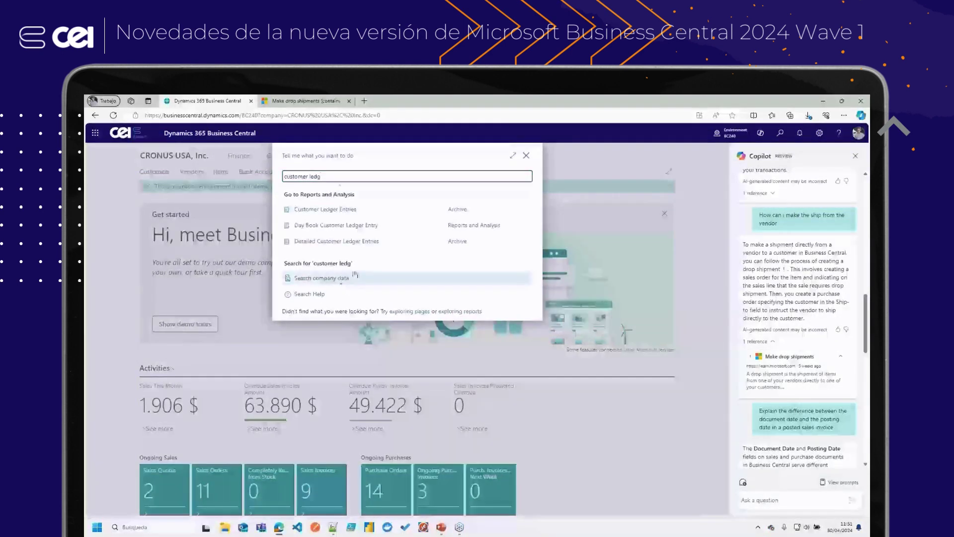
click(326, 209)
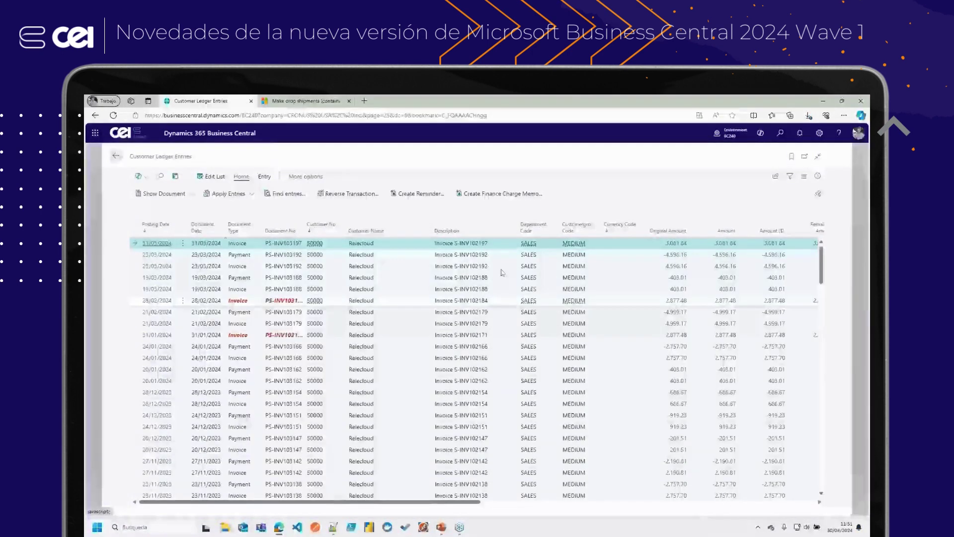
View the customer ledger entries in analysis mode and return to the regular list.
click(175, 178)
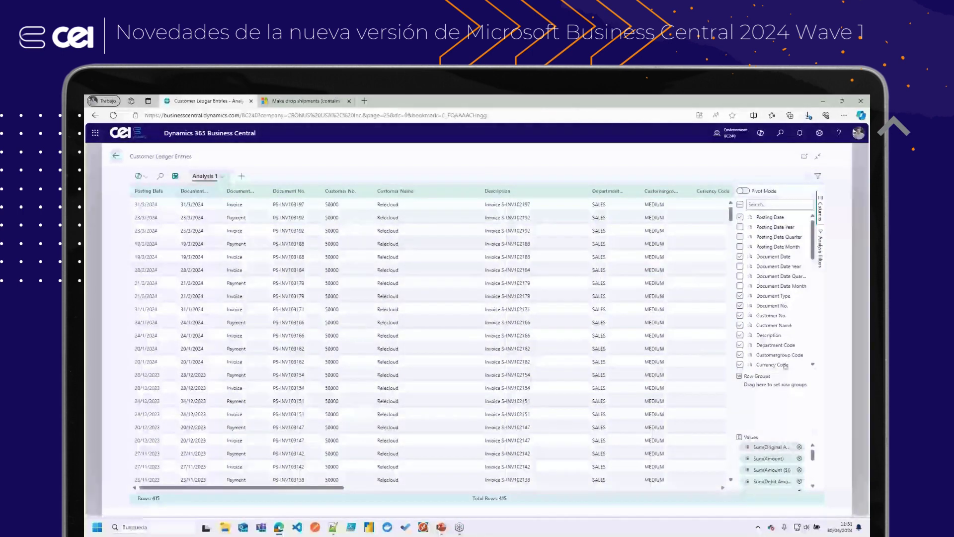
click(493, 403)
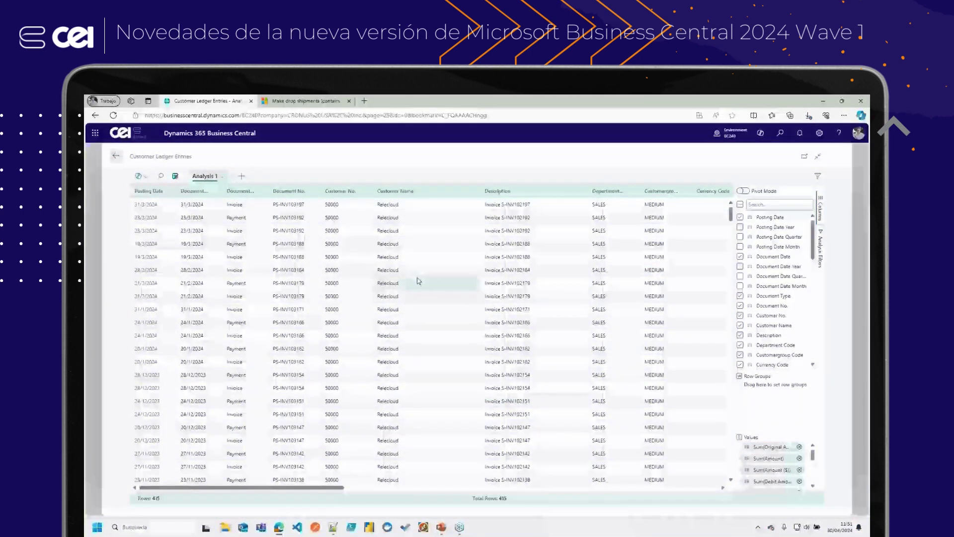
click(175, 177)
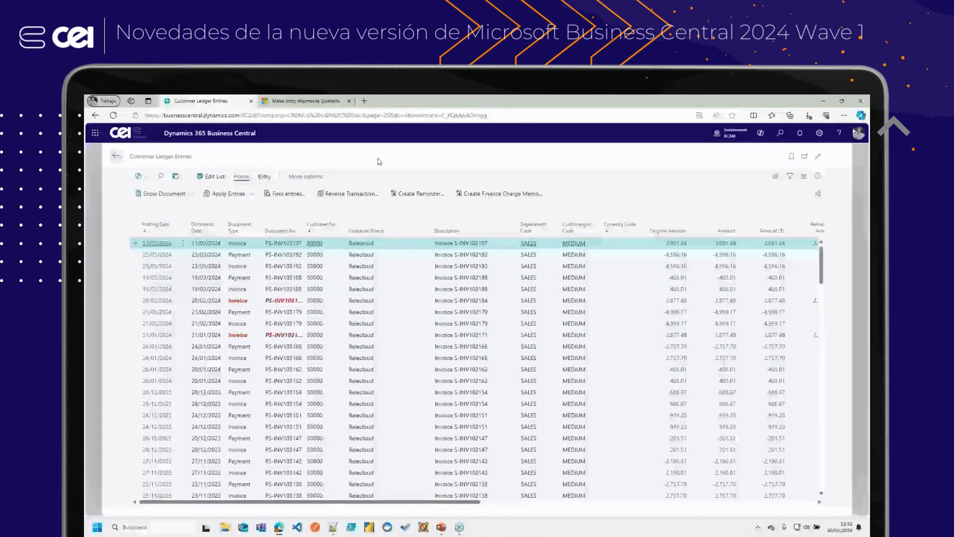
Generate a Copilot analysis of the customer ledger entries from the prompt "Show Document date, Customer name, amount".
click(140, 176)
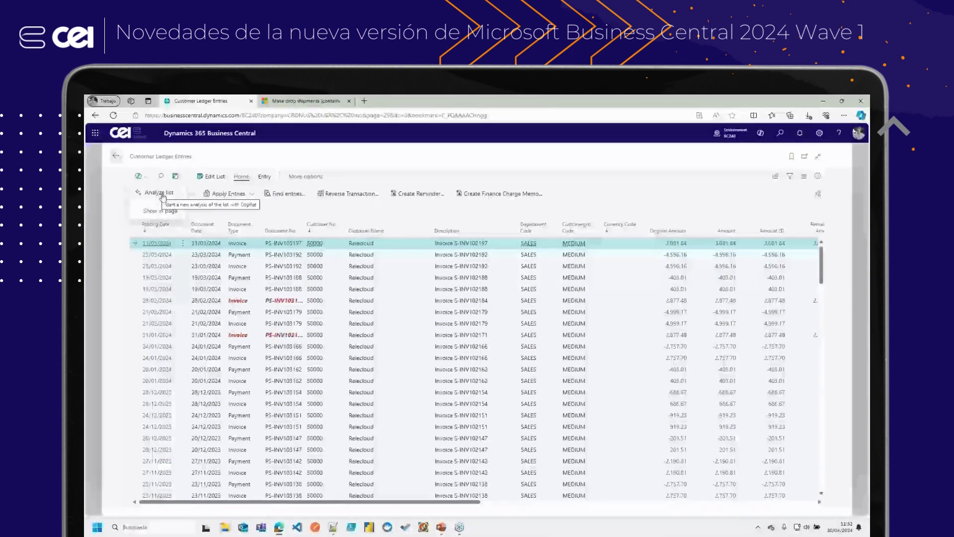
click(161, 197)
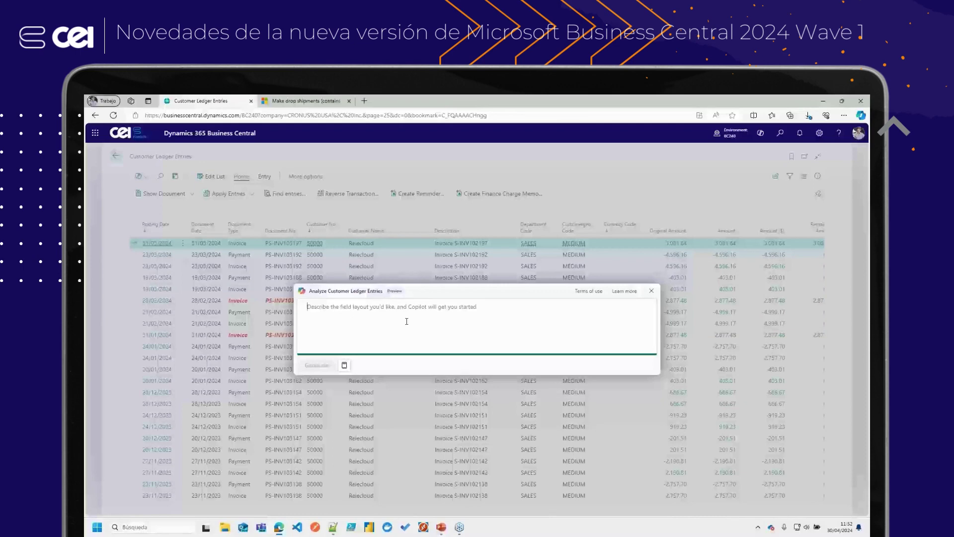
text(Show)
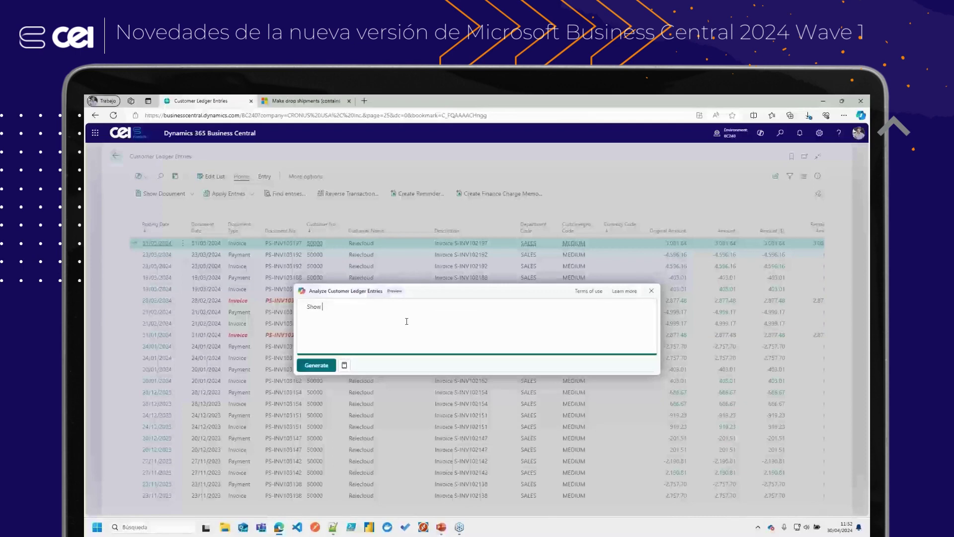
text( Document date,)
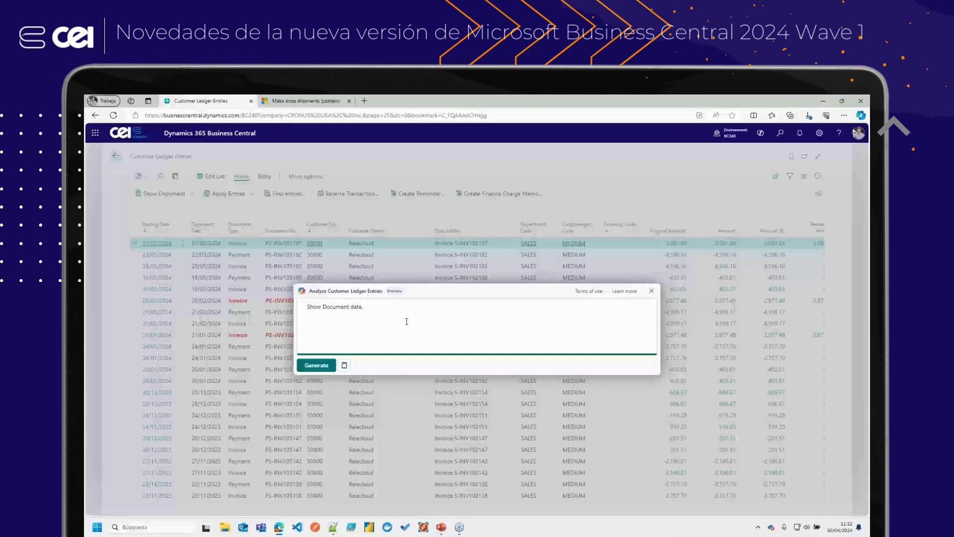
text( Customer name, amount)
click(316, 366)
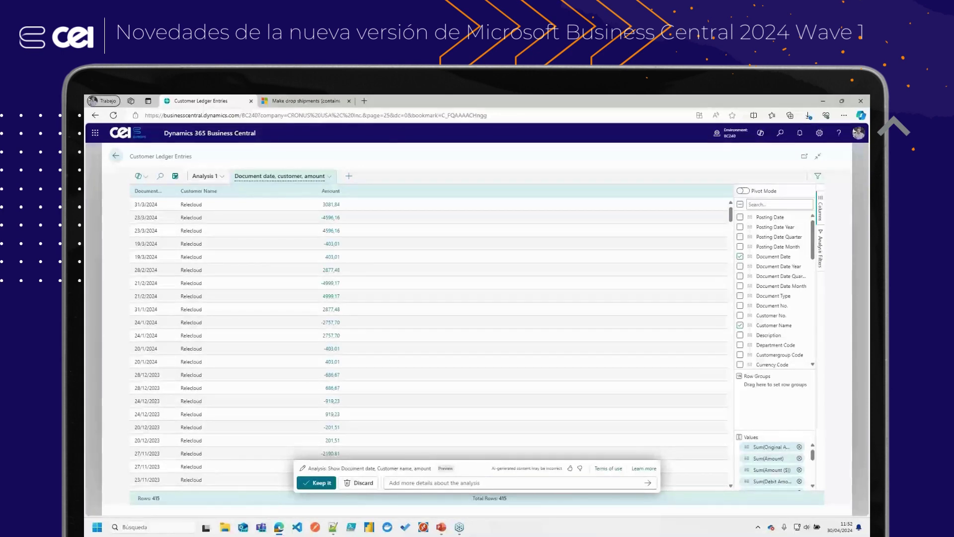
Refine the Copilot analysis of the customer ledger entries with the additional instruction "Group by month".
click(419, 482)
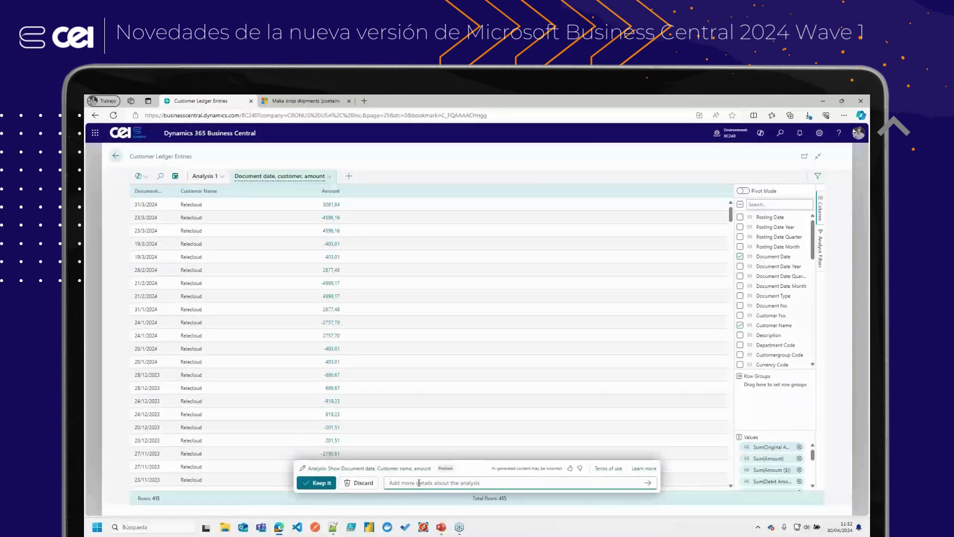
text(Group)
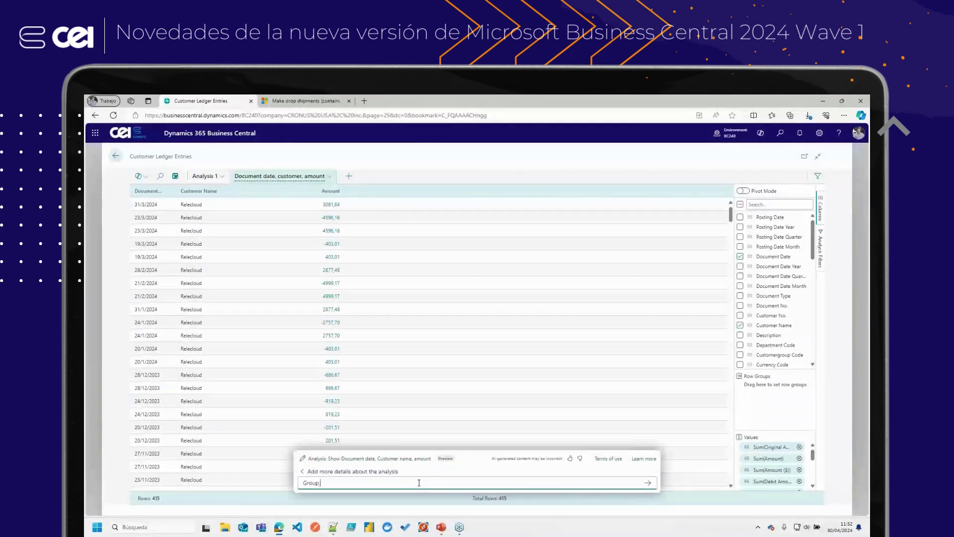
text( by month)
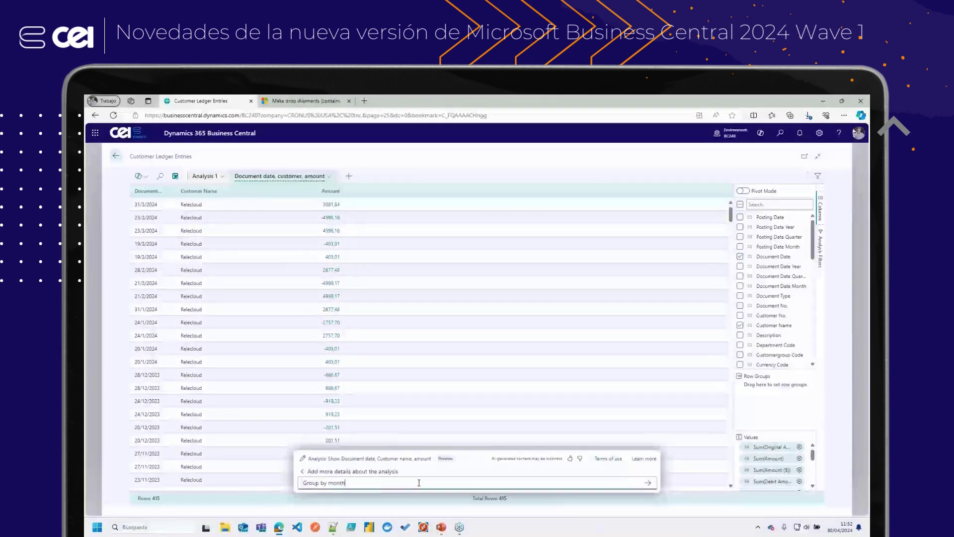
key(Return)
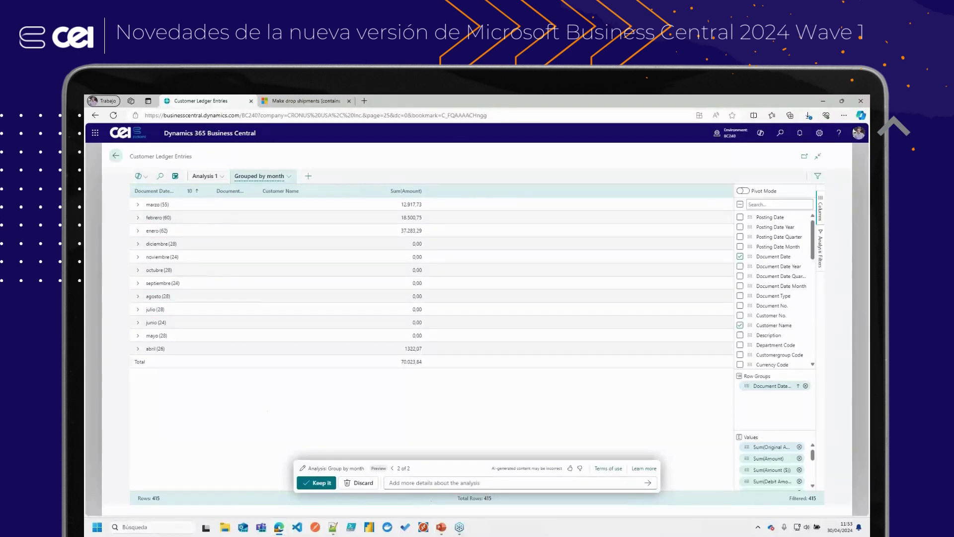
Examine the ledger entries inside the marzo, diciembre, septiembre, junio, abril and enero groups, collapsing each group before expanding another.
click(136, 205)
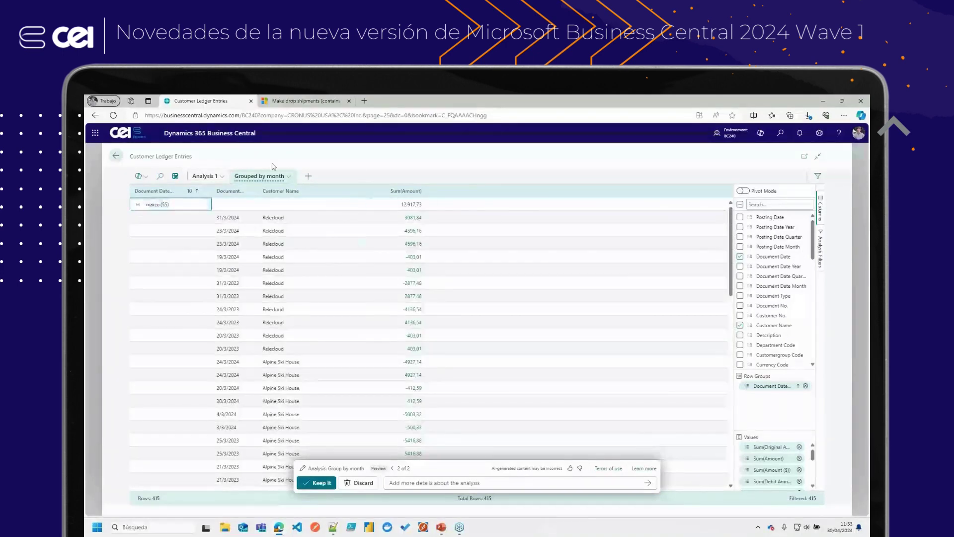
click(138, 204)
click(138, 244)
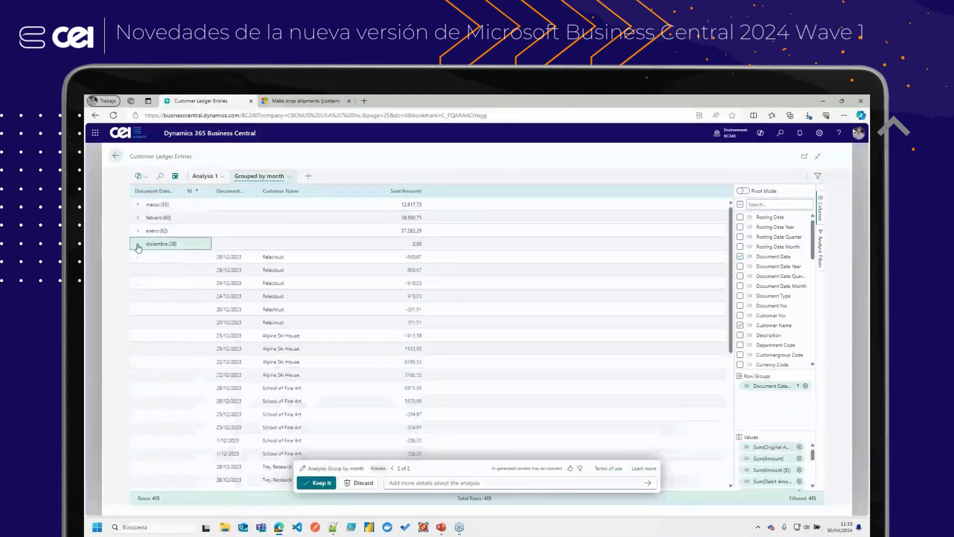
click(138, 244)
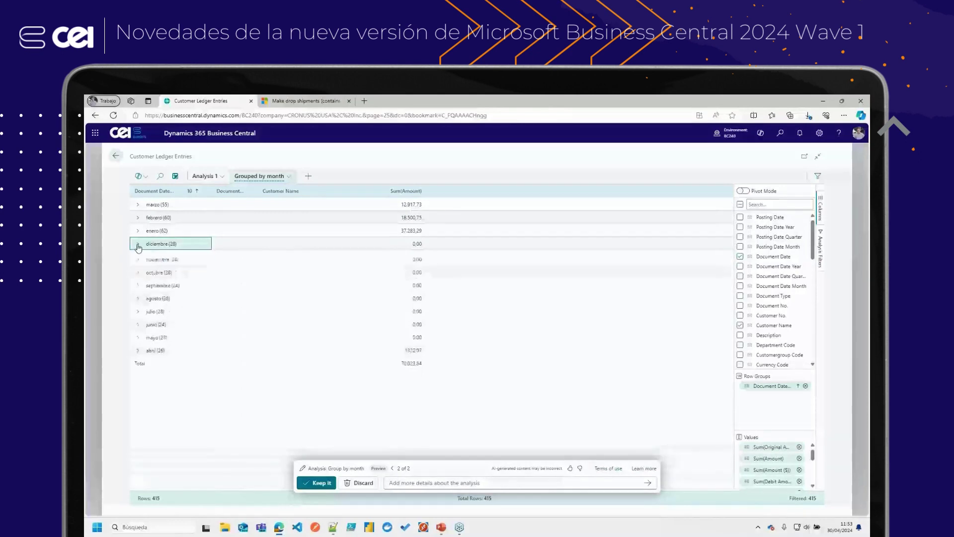
click(138, 284)
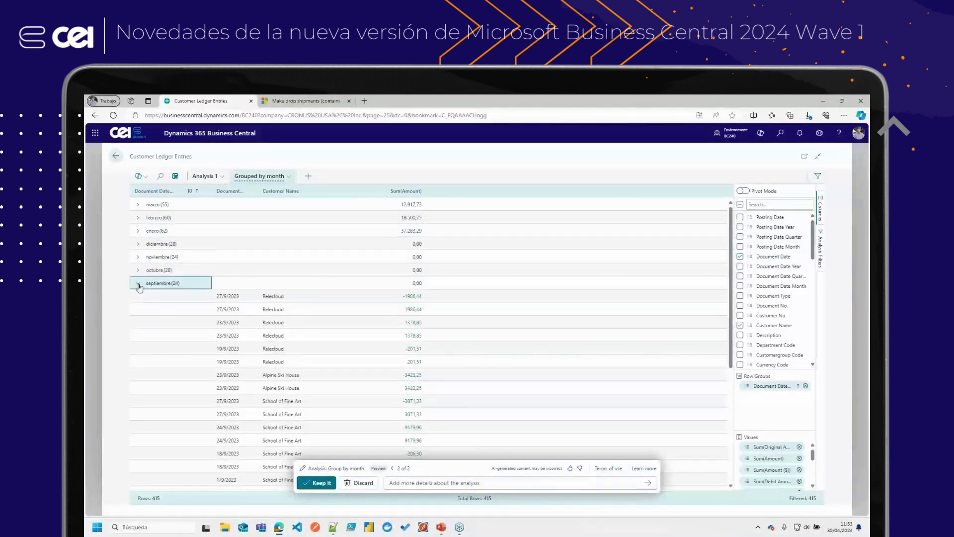
click(138, 285)
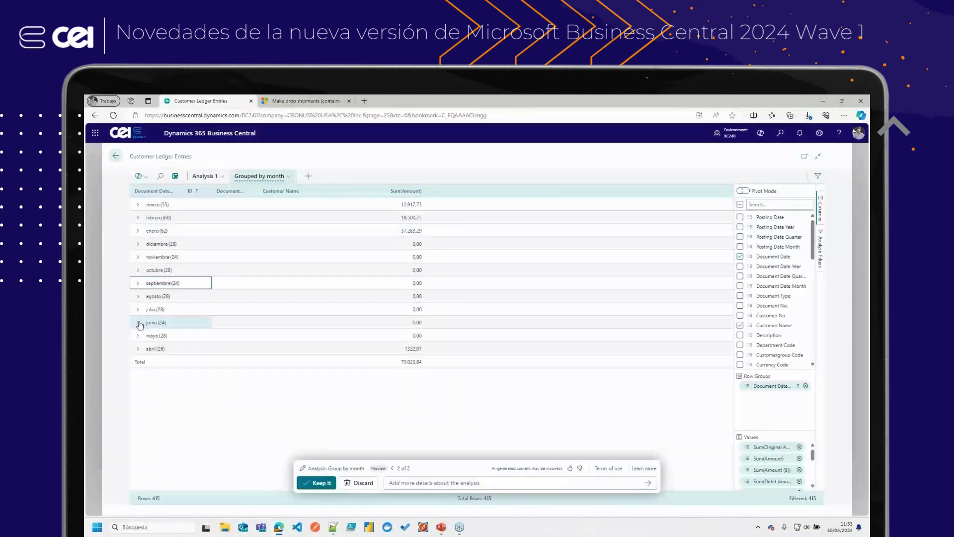
click(139, 323)
click(138, 323)
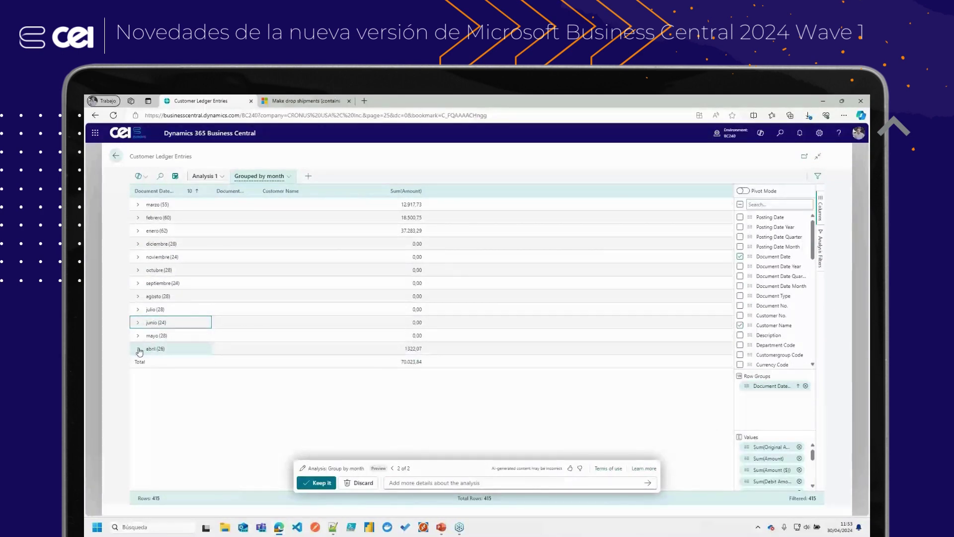
click(139, 349)
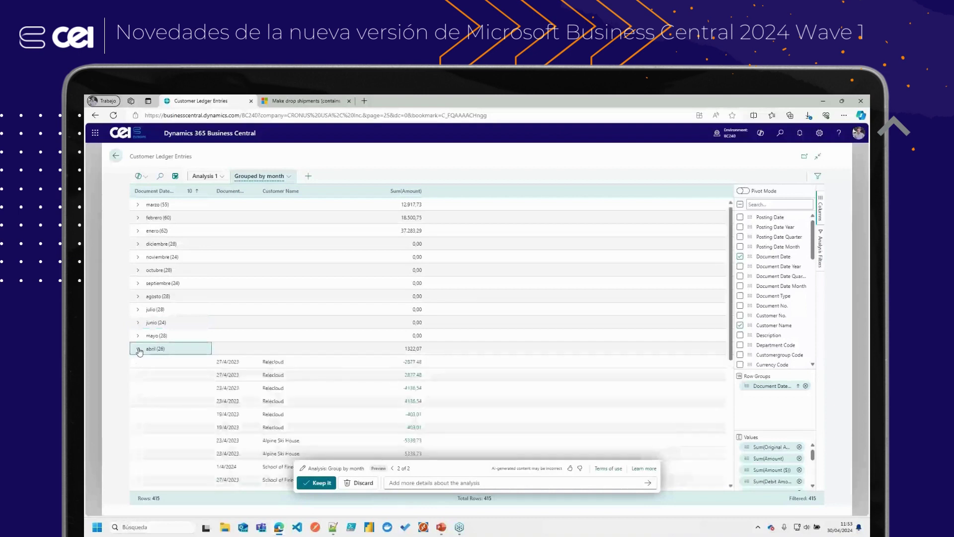
click(139, 350)
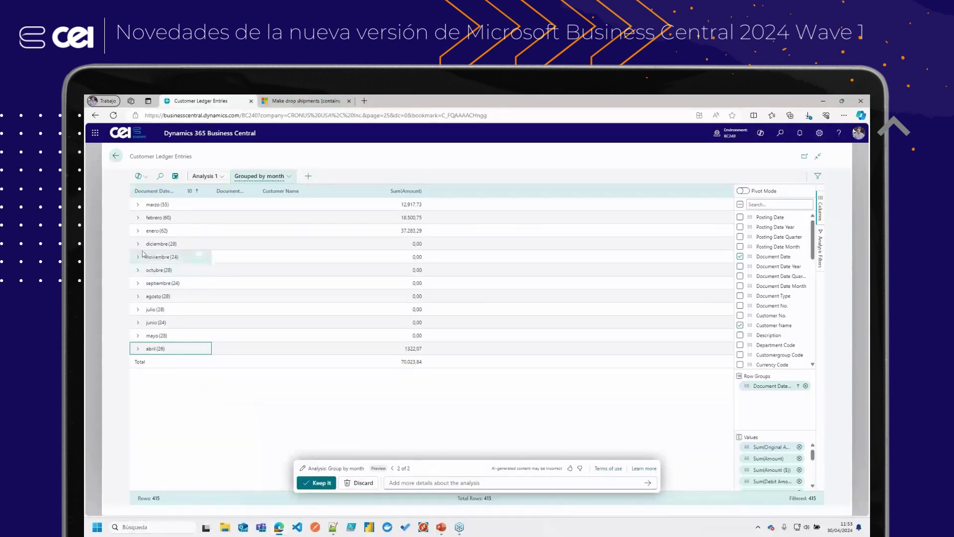
click(138, 231)
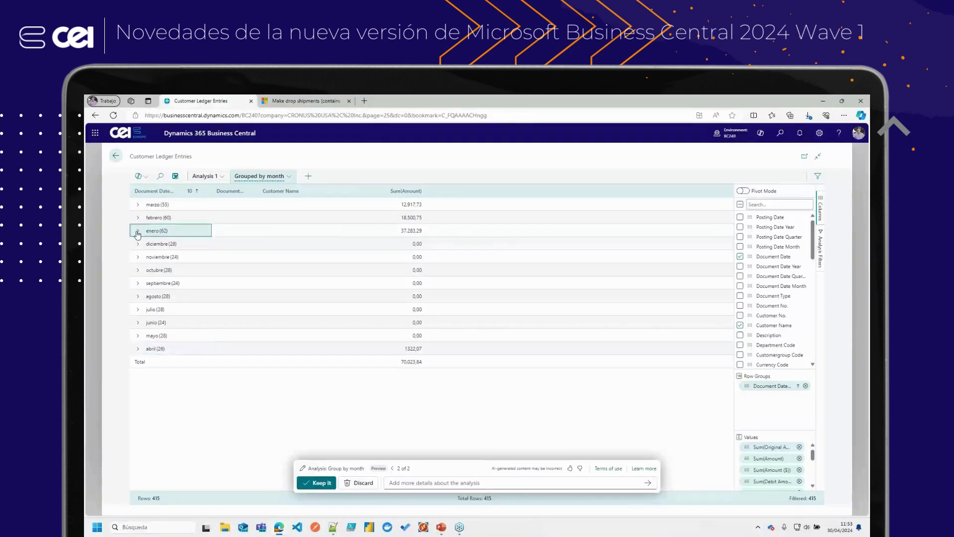